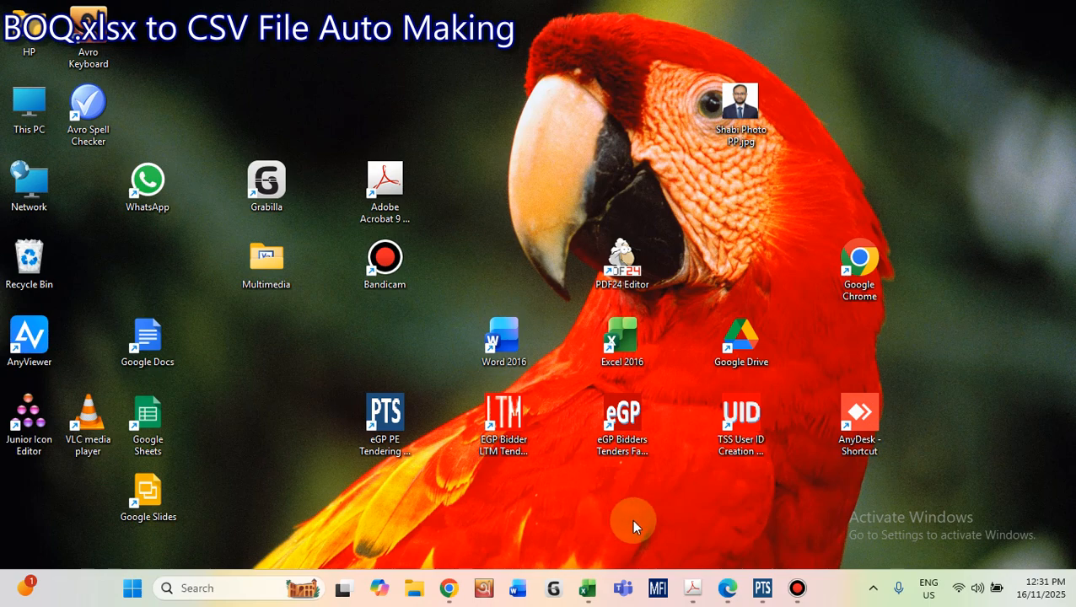
# Step: Switch to the software usage PDF in Adobe Acrobat and read the product title and items 02 and 03
pyautogui.click(691, 595)
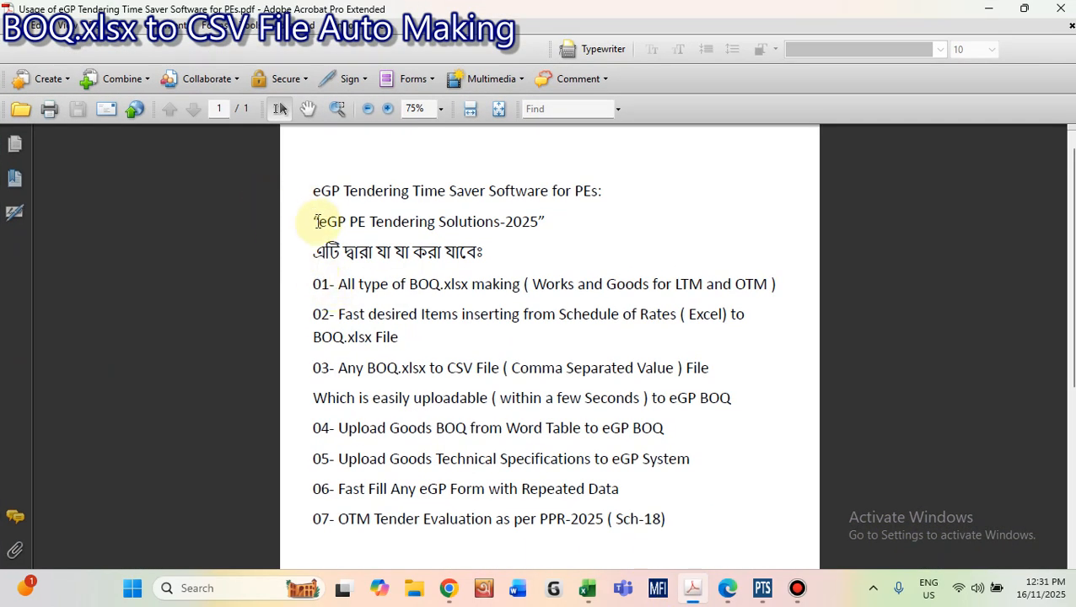
pyautogui.moveTo(306, 222); pyautogui.dragTo(552, 235)
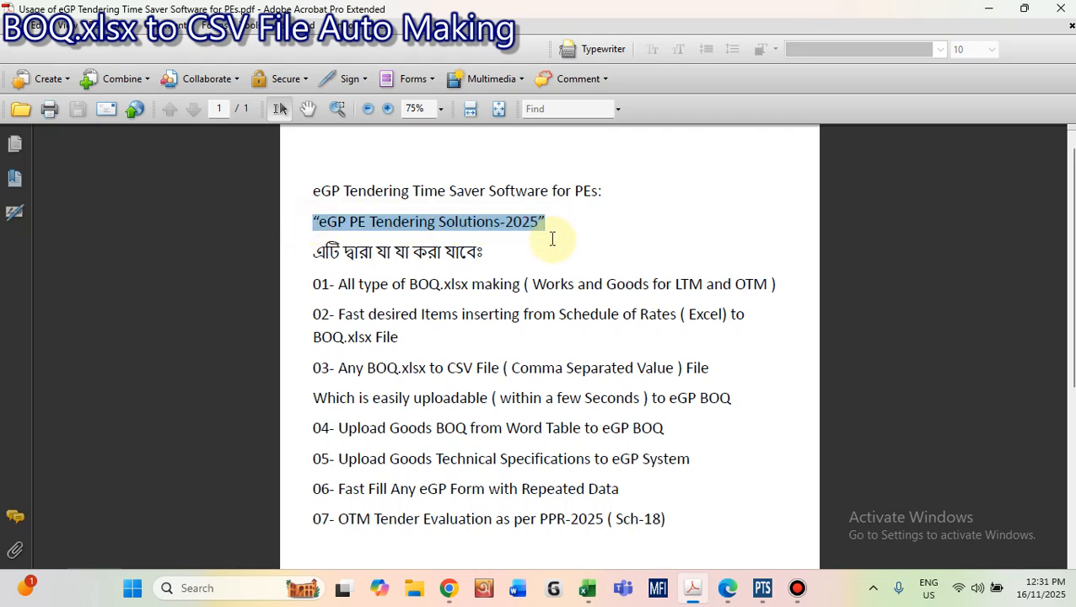
pyautogui.click(553, 237)
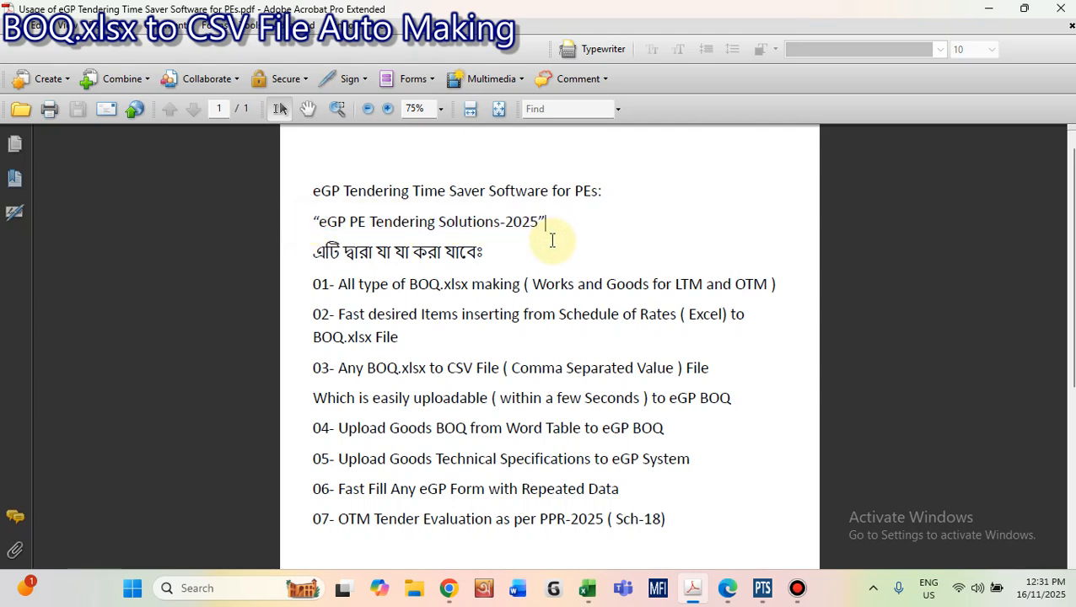
pyautogui.scroll(-1, 449, 304)
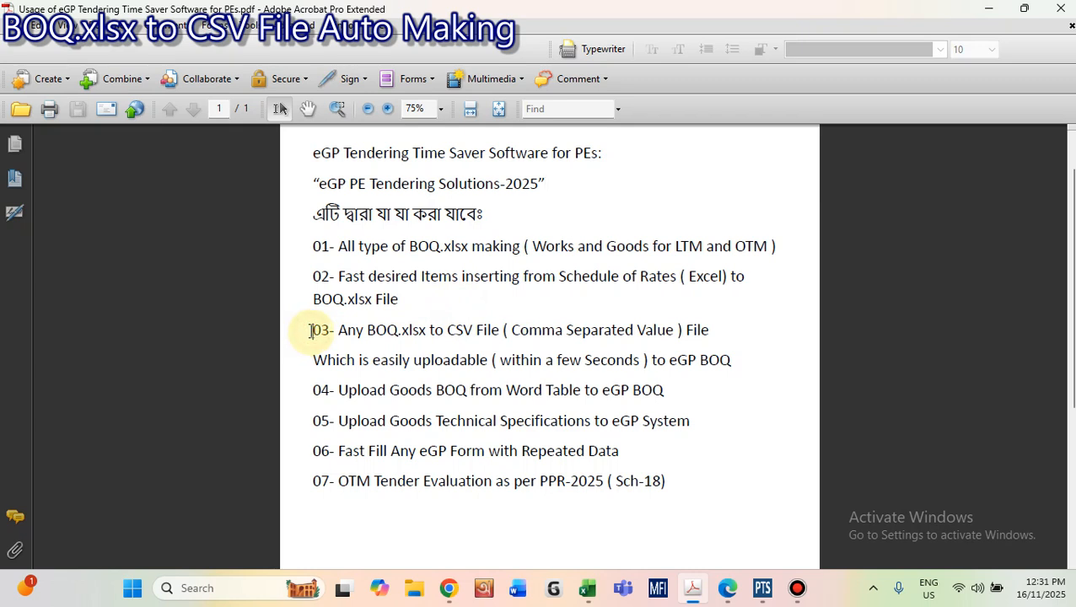
pyautogui.moveTo(310, 330); pyautogui.dragTo(711, 333)
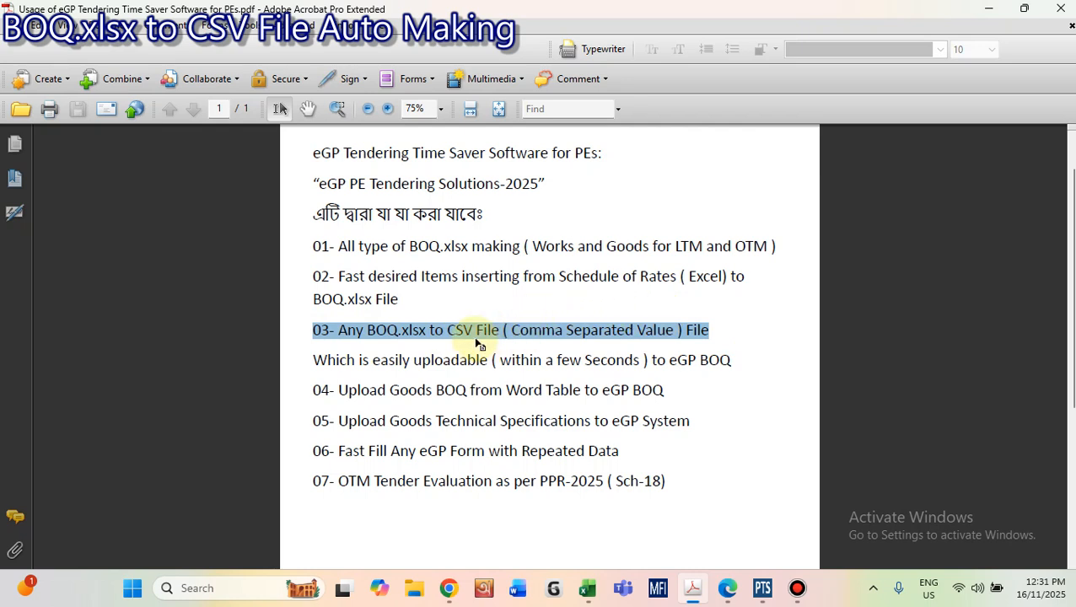
pyautogui.click(419, 291)
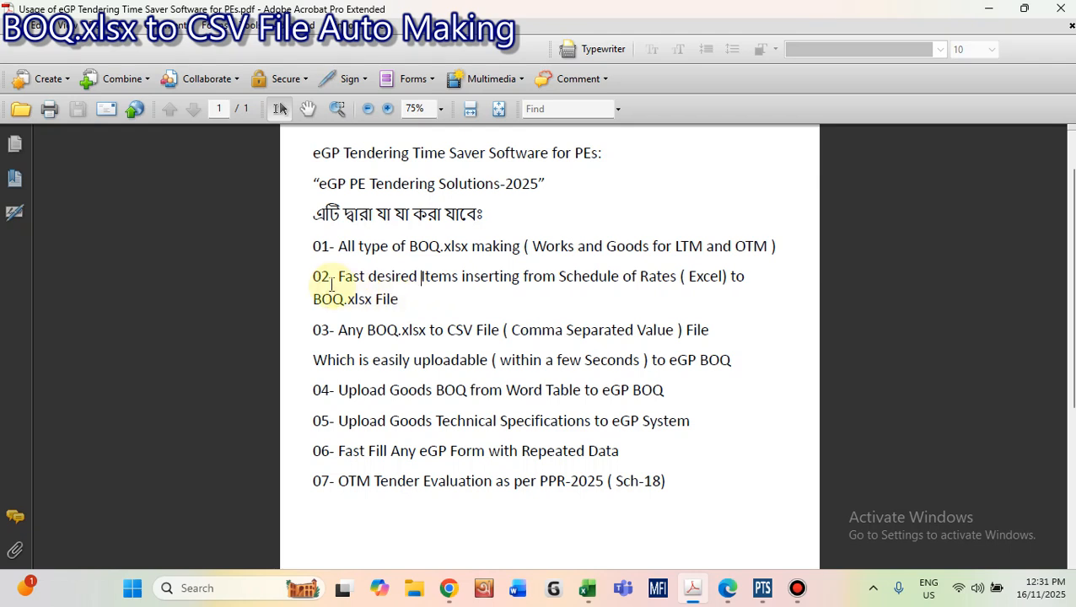
pyautogui.moveTo(340, 285); pyautogui.dragTo(438, 298)
pyautogui.click(426, 302)
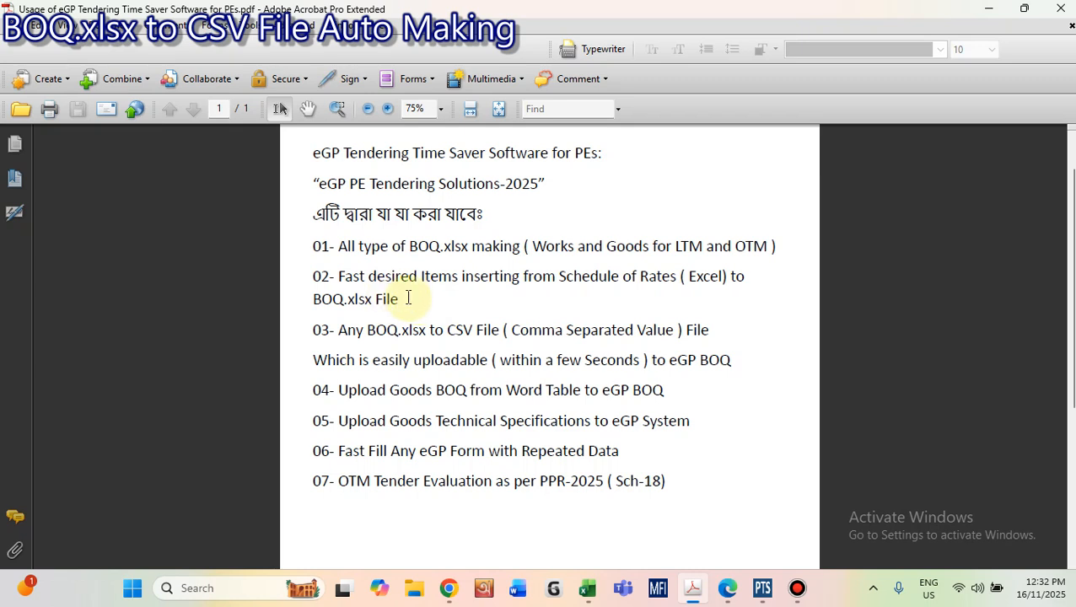
pyautogui.click(415, 300)
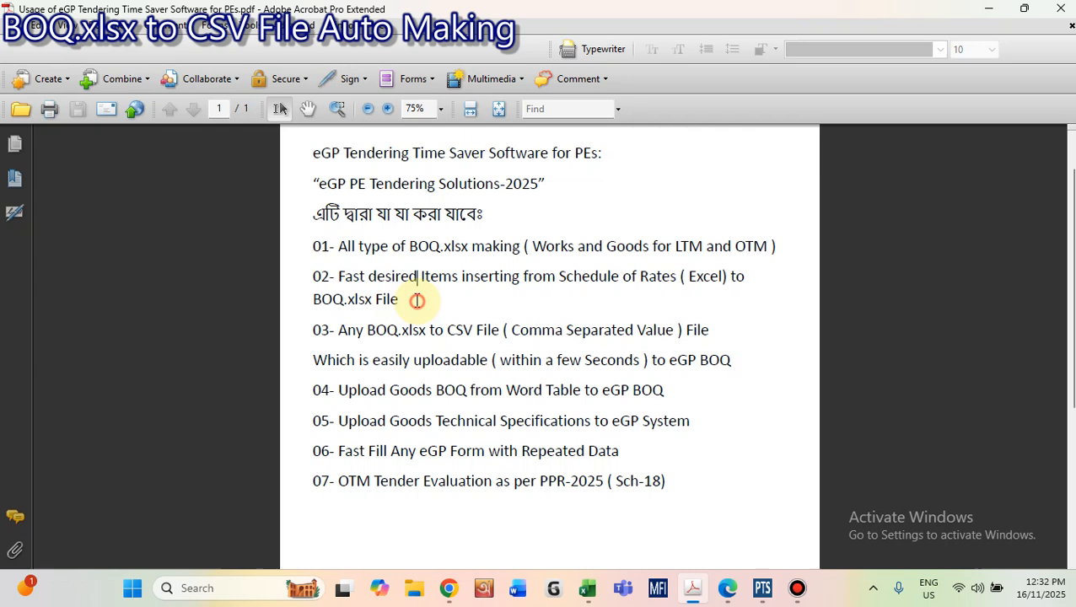
pyautogui.moveTo(341, 276); pyautogui.dragTo(413, 305)
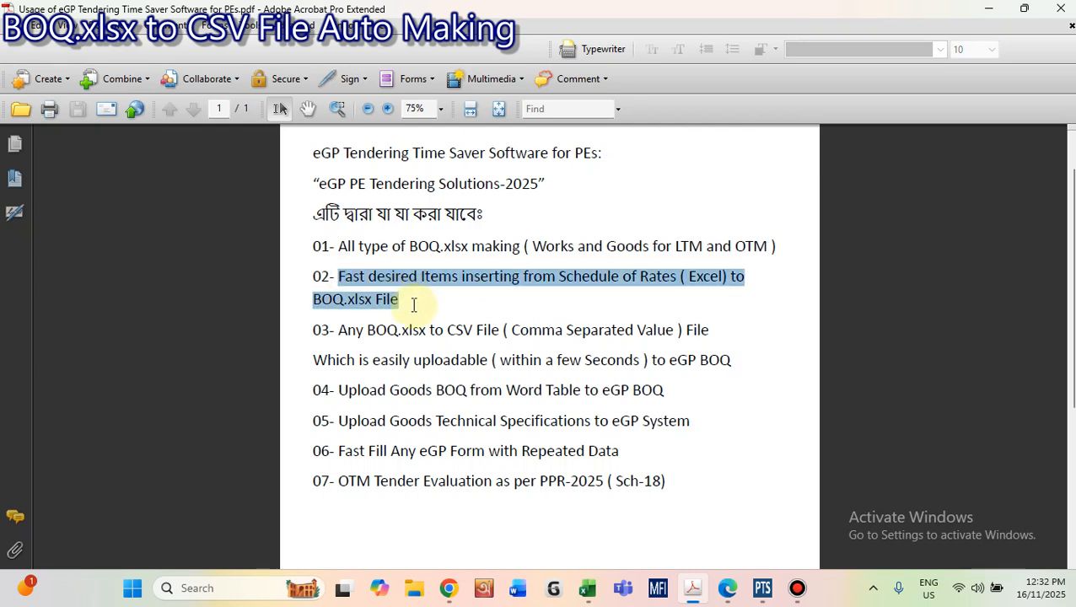
pyautogui.click(414, 304)
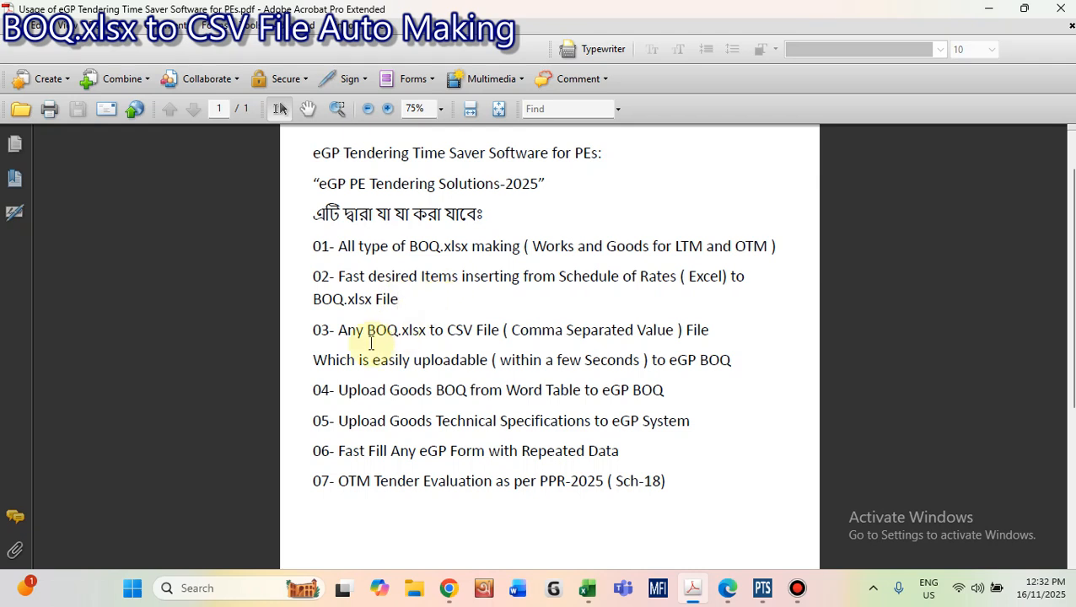
# Step: Examine item 03 of the list, on converting any BOQ.xlsx to a CSV file
pyautogui.moveTo(339, 335); pyautogui.dragTo(655, 332)
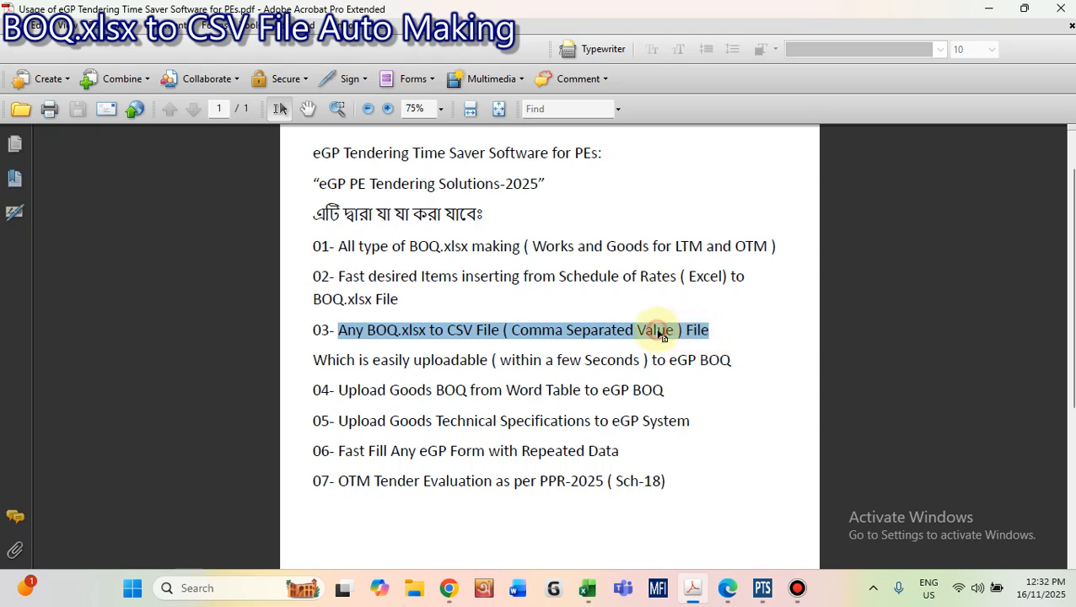
pyautogui.click(656, 331)
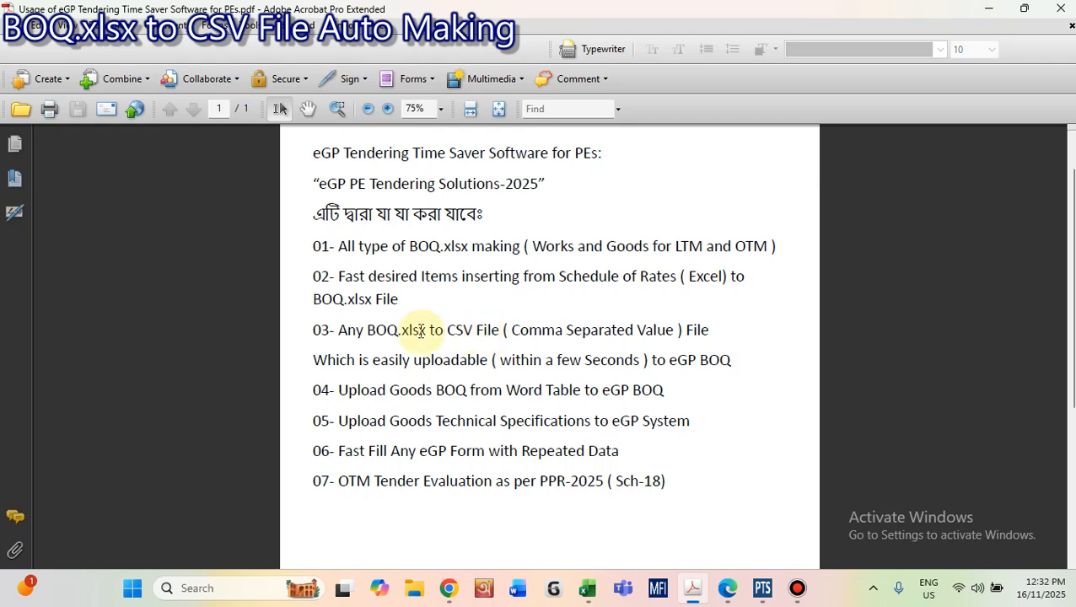
pyautogui.moveTo(341, 330); pyautogui.dragTo(653, 315)
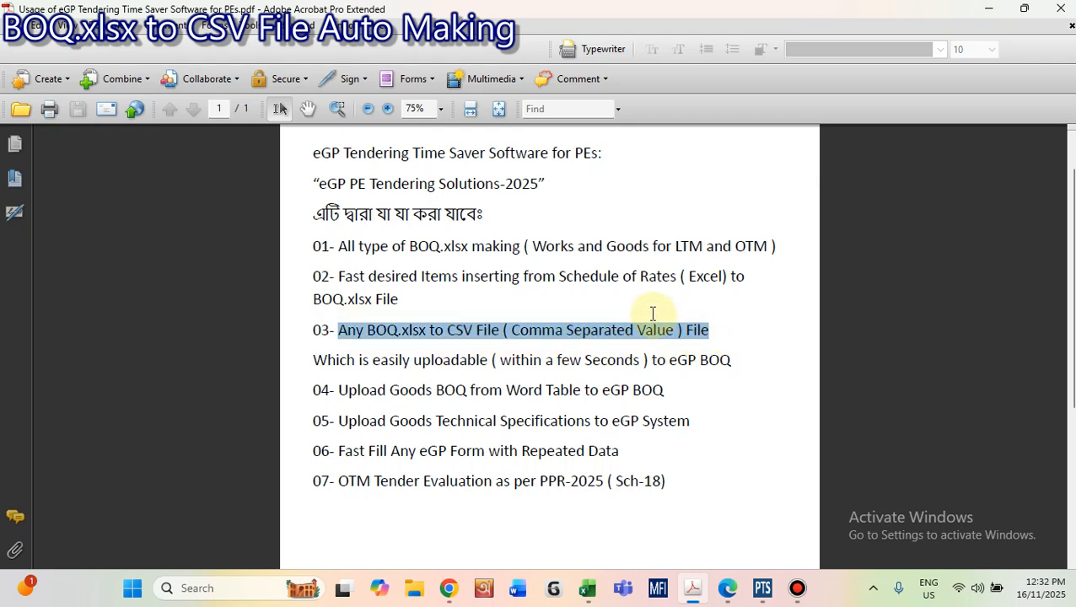
pyautogui.click(649, 312)
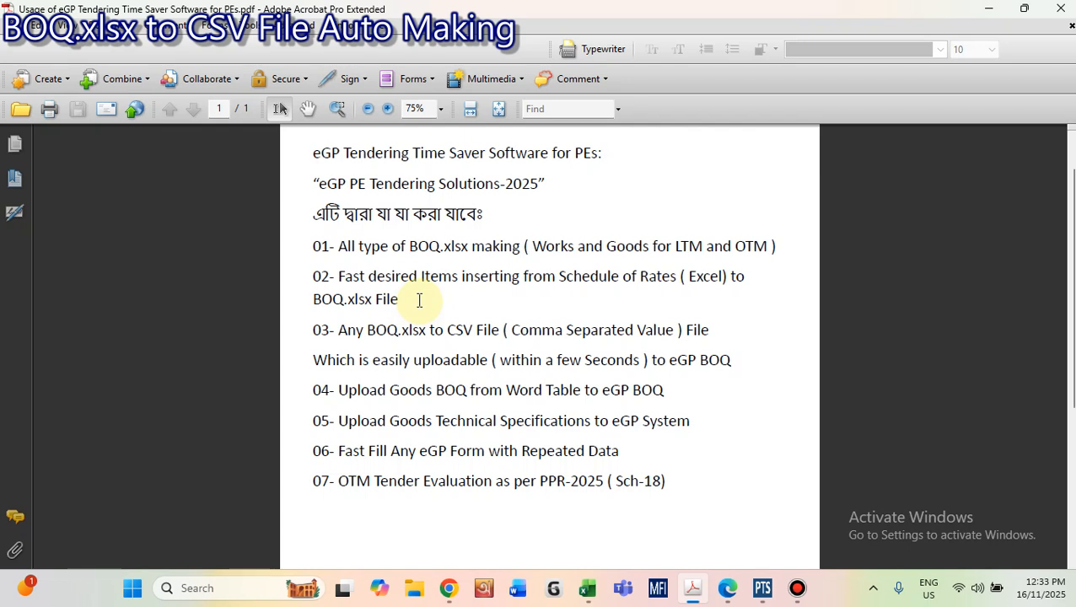
pyautogui.scroll(-1, 419, 300)
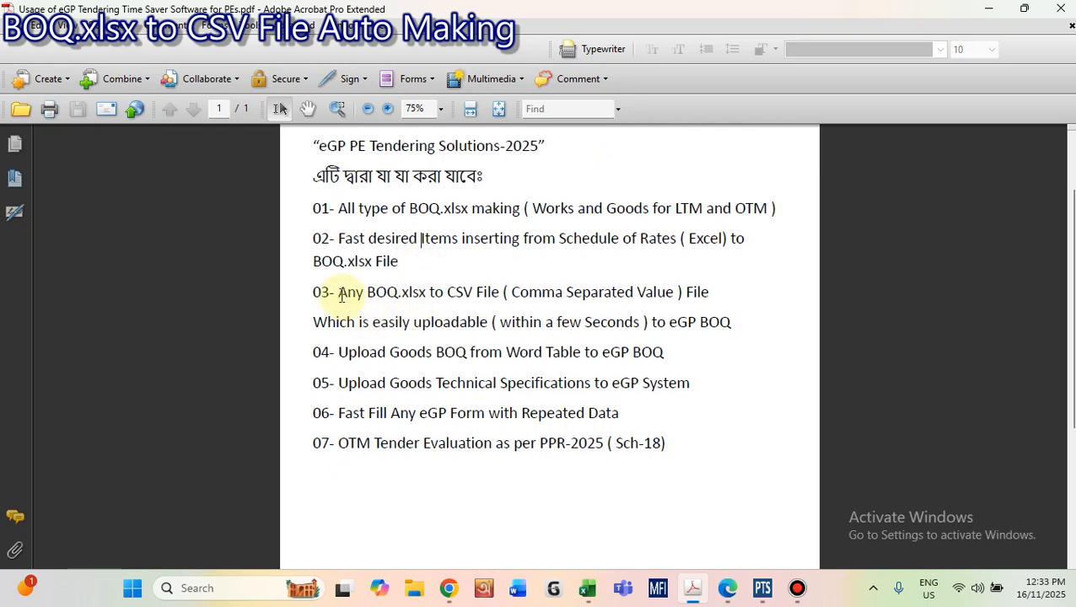
pyautogui.moveTo(340, 296); pyautogui.dragTo(716, 293)
pyautogui.click(643, 281)
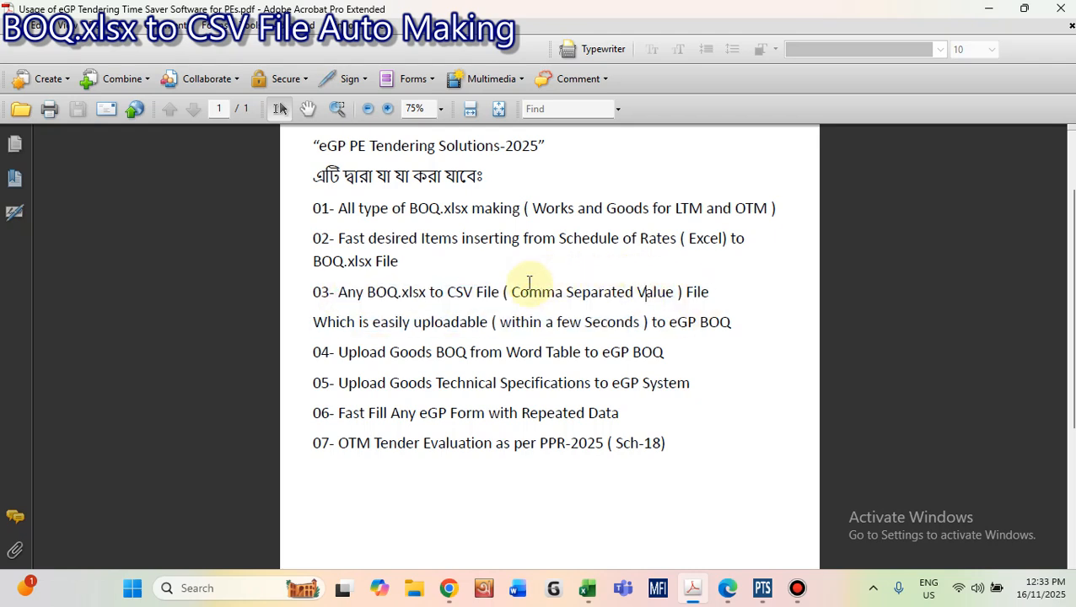
pyautogui.moveTo(339, 291); pyautogui.dragTo(436, 304)
pyautogui.click(442, 307)
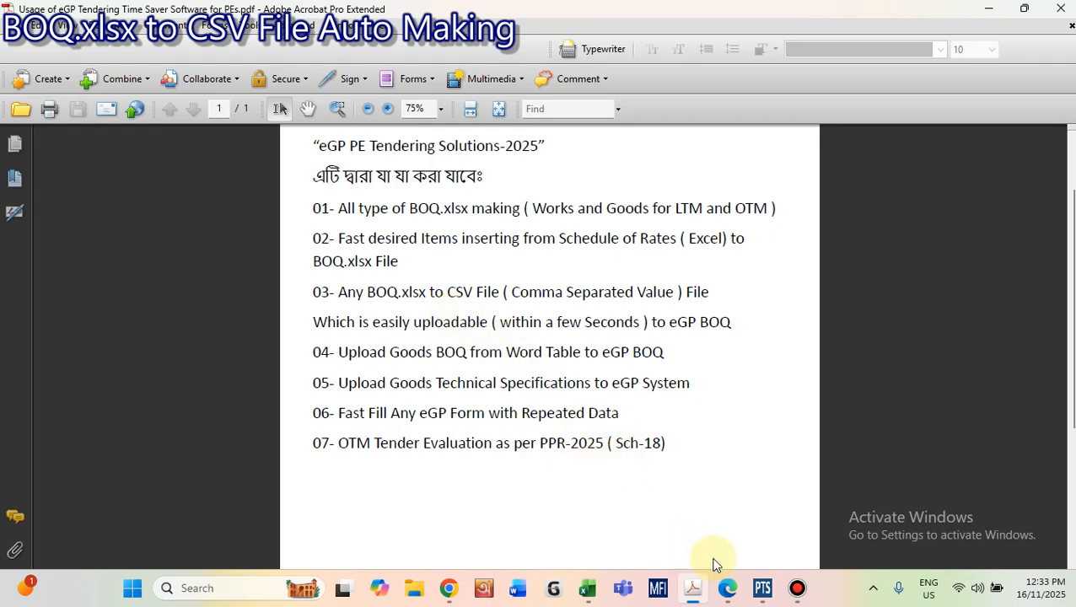
# Step: Switch to eGP PE Tendering Solutions-2025, minimize the PDF behind it, and open the Works LTM BOQ to CSV tool
pyautogui.click(763, 595)
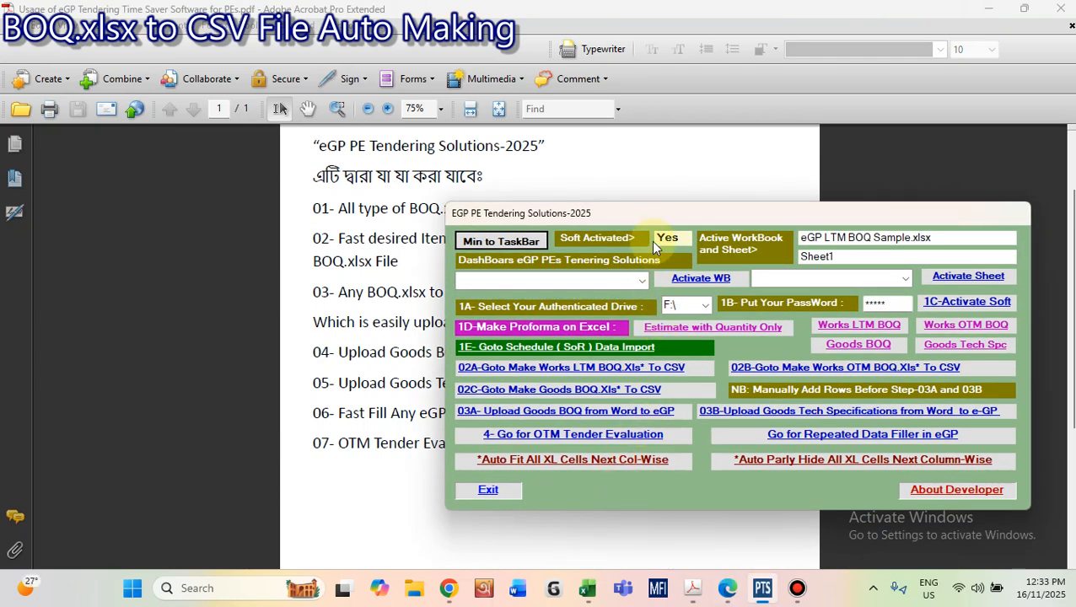
pyautogui.moveTo(633, 212); pyautogui.dragTo(404, 176)
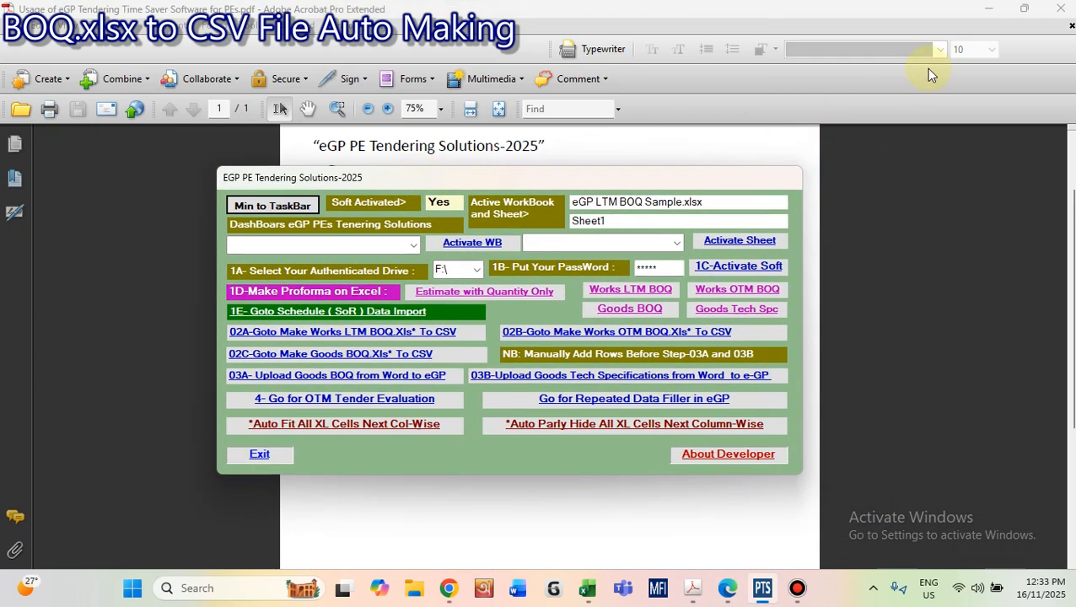
pyautogui.click(988, 9)
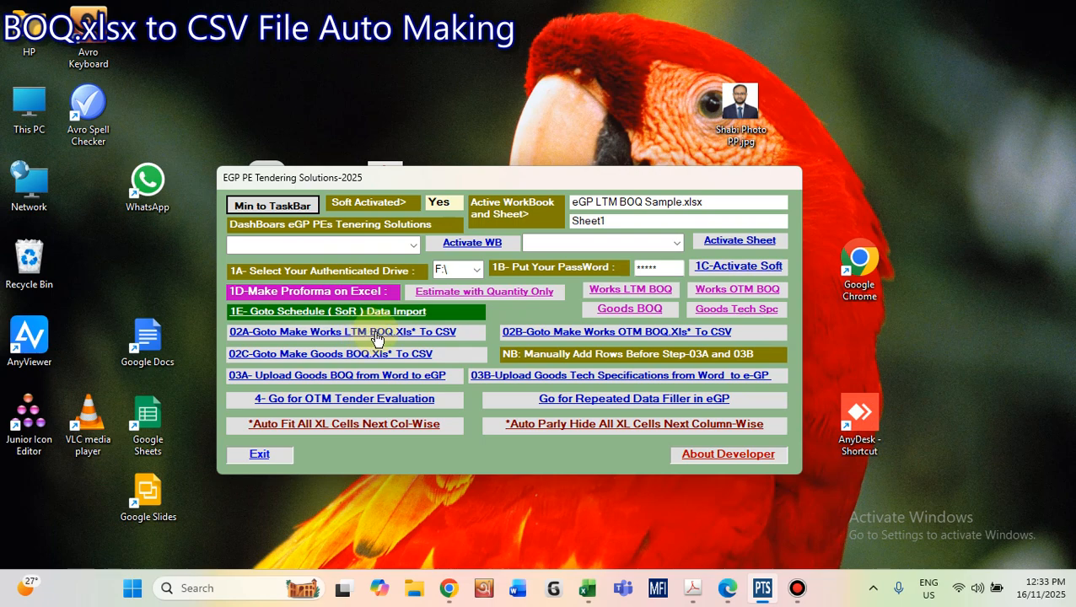
pyautogui.click(375, 334)
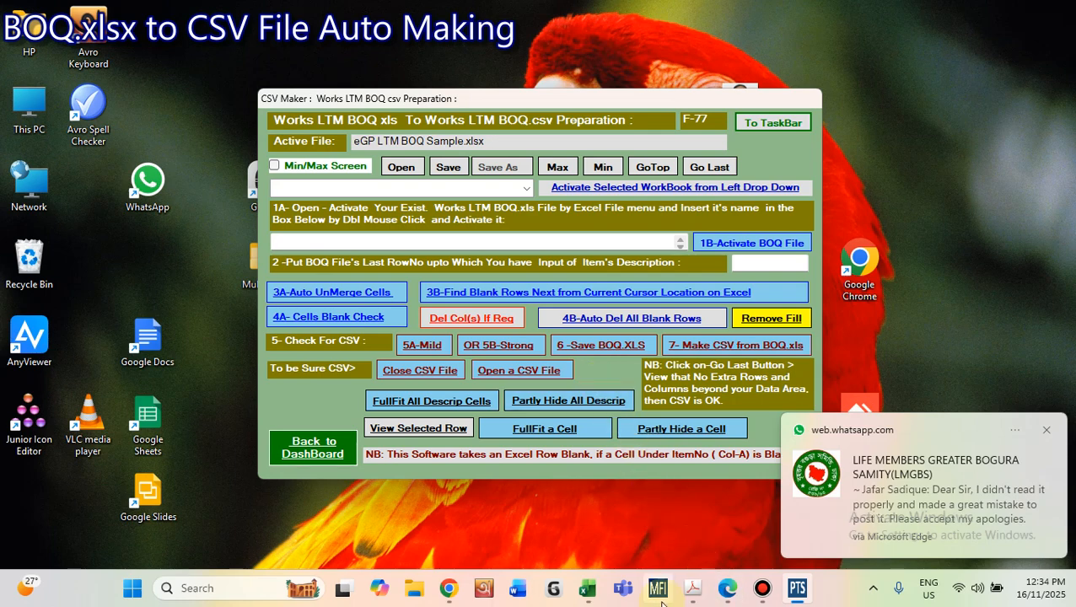
# Step: Switch to the eGP LTM BOQ Sample workbook in Excel and move the CSV Maker window clear of the item table
pyautogui.click(588, 592)
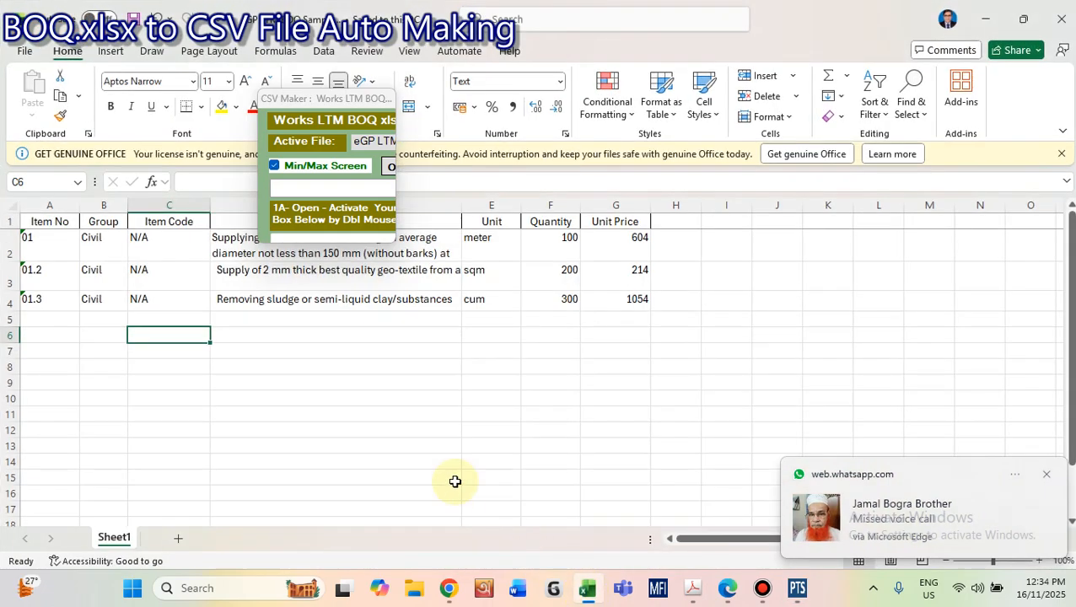
pyautogui.click(189, 300)
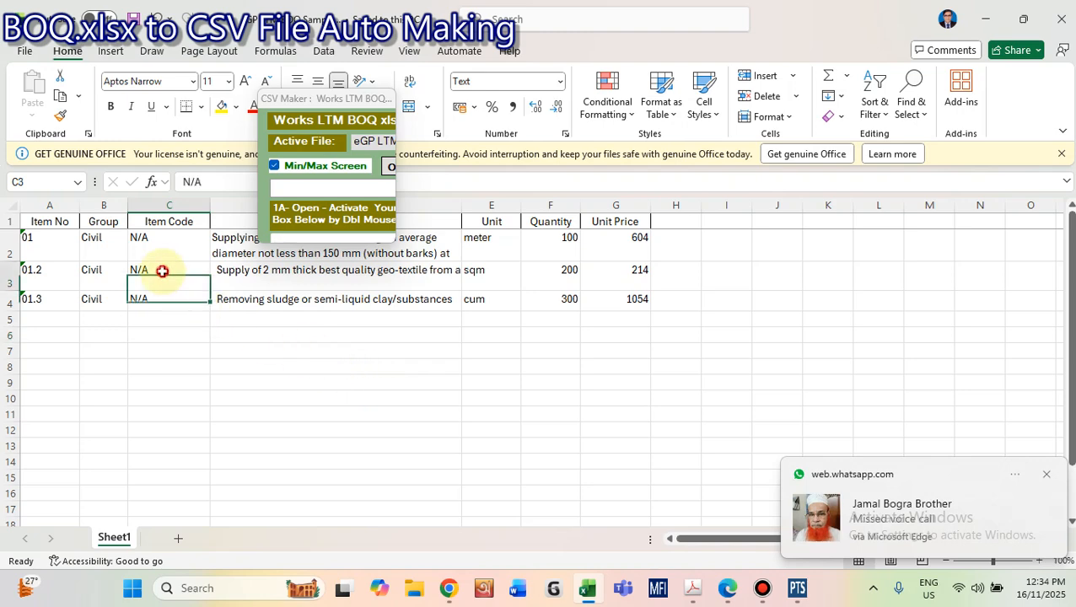
pyautogui.click(161, 270)
pyautogui.moveTo(309, 108); pyautogui.dragTo(824, 207)
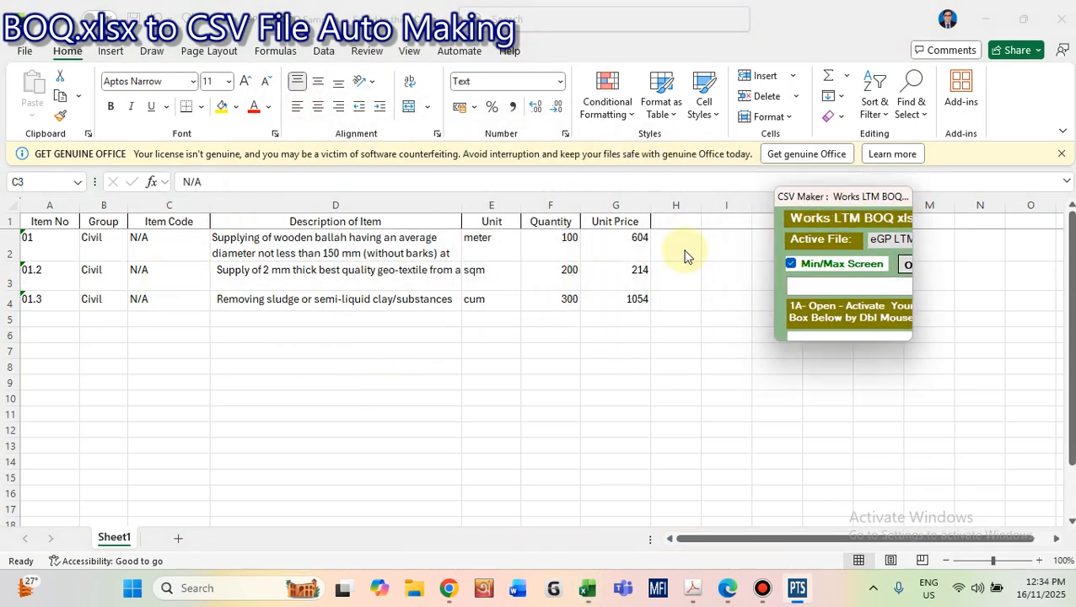
# Step: Examine the item numbers, item codes and descriptions in the BOQ table on Sheet1
pyautogui.click(178, 254)
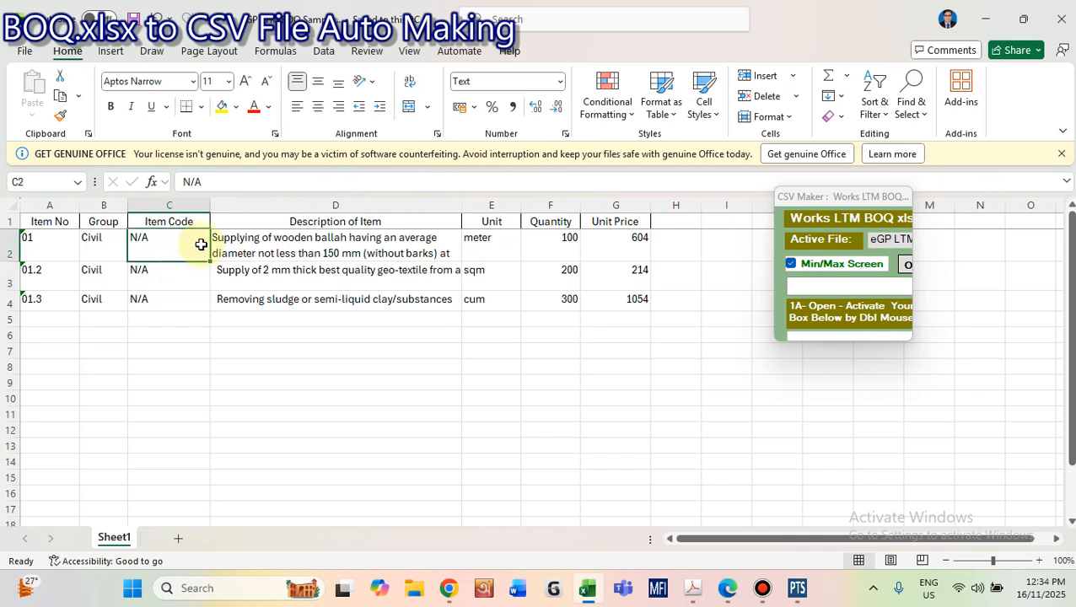
pyautogui.click(302, 285)
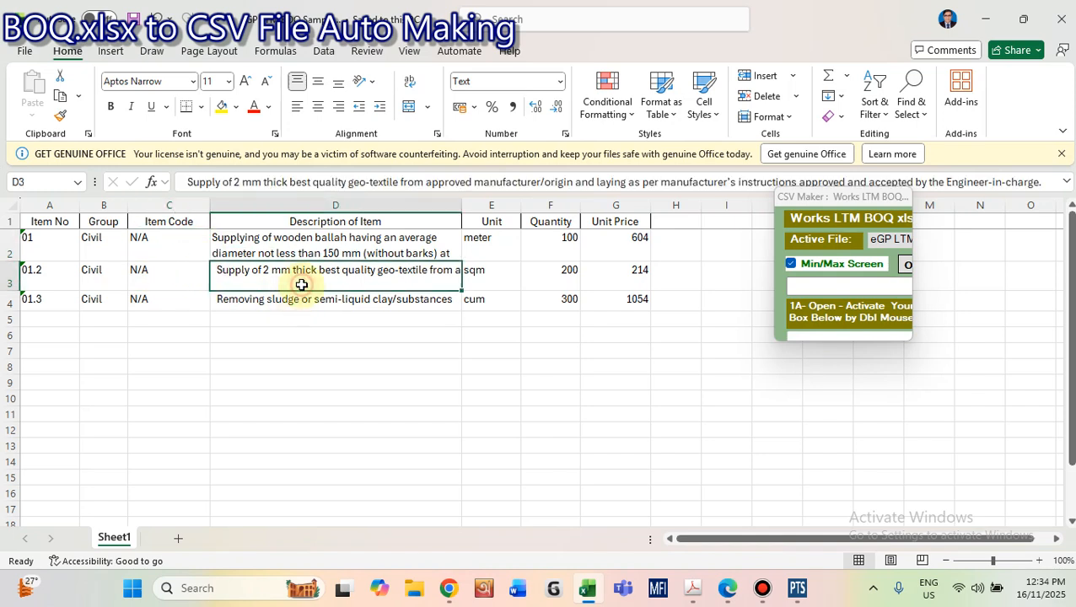
pyautogui.click(308, 300)
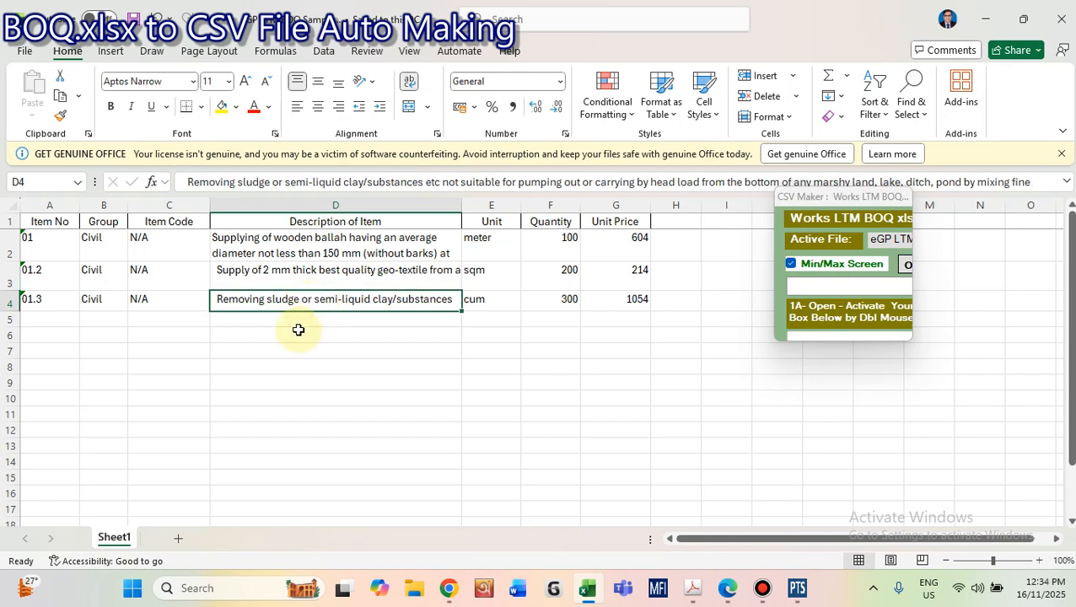
pyautogui.click(164, 319)
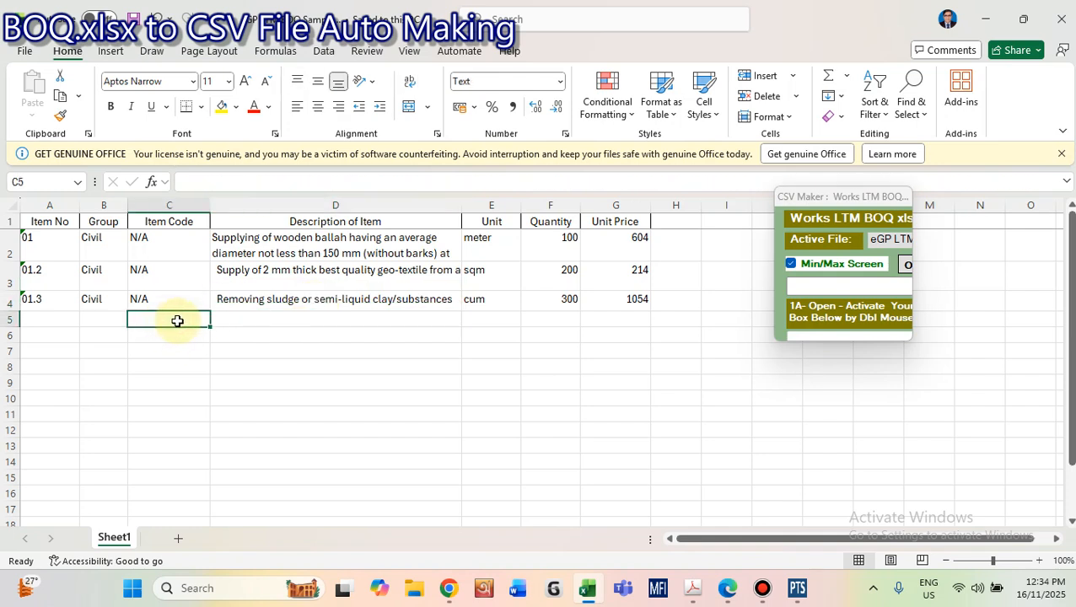
pyautogui.click(71, 246)
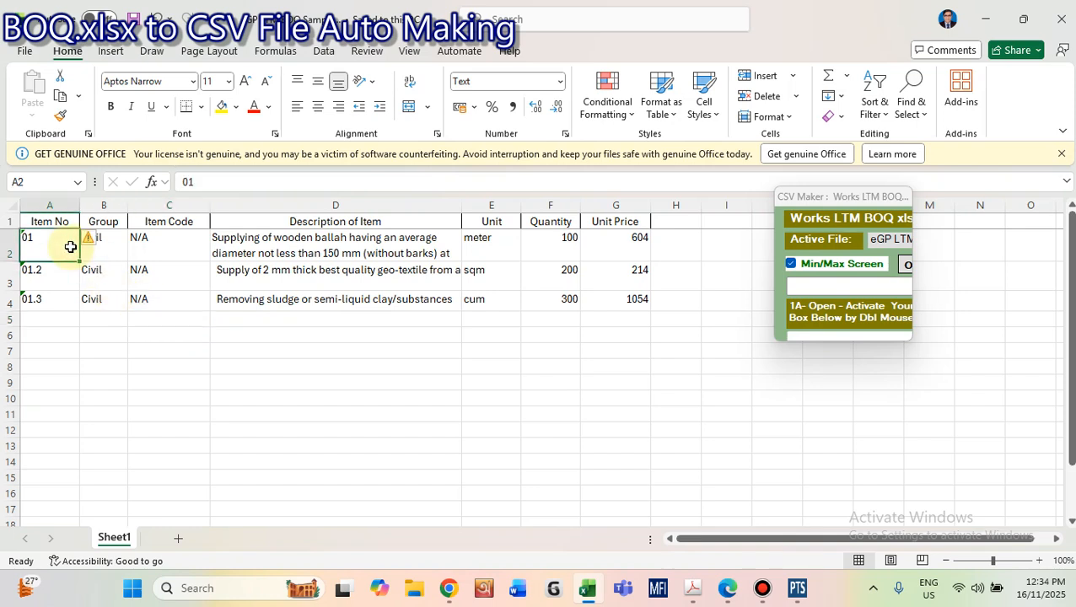
pyautogui.click(270, 250)
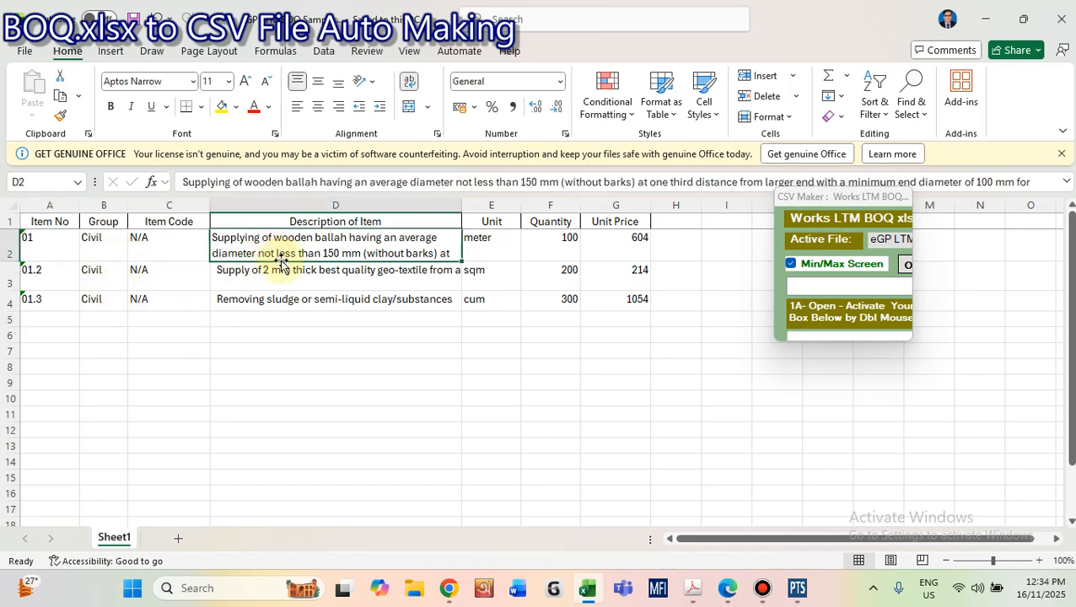
pyautogui.click(284, 278)
pyautogui.click(312, 308)
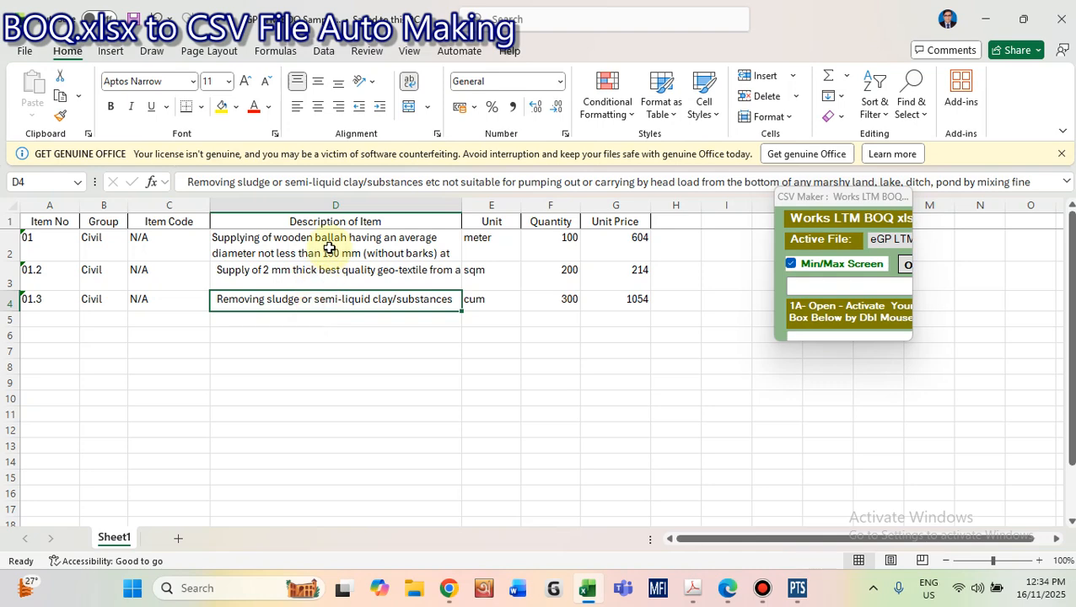
# Step: Read the full description of item 01 in cell D2, and review the other descriptions, the item codes and the header row
pyautogui.click(329, 246)
pyautogui.doubleClick(329, 246)
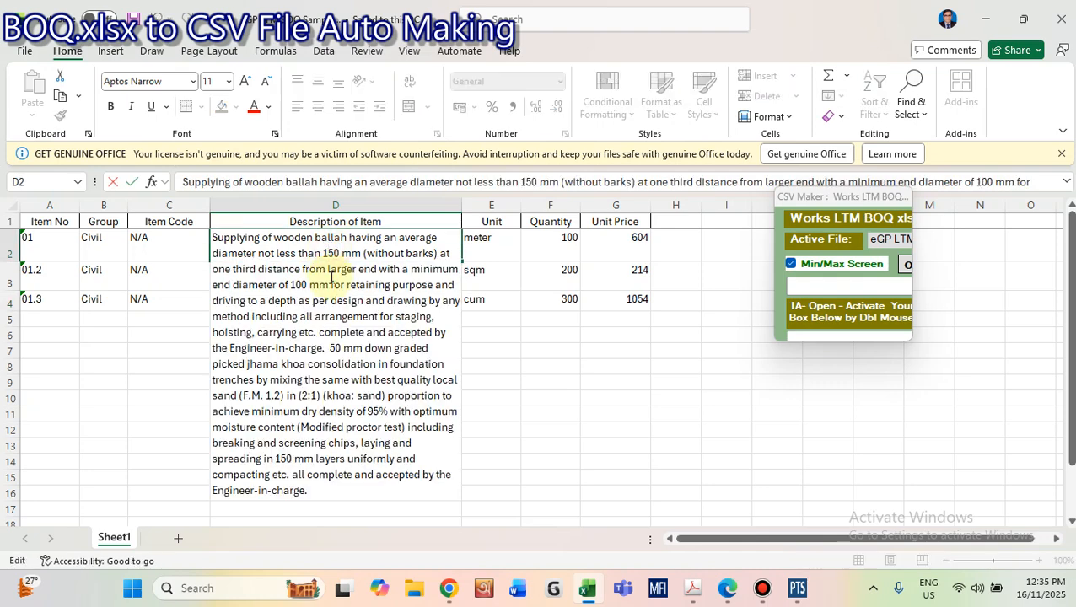
pyautogui.click(171, 337)
pyautogui.click(282, 251)
pyautogui.click(287, 271)
pyautogui.click(306, 302)
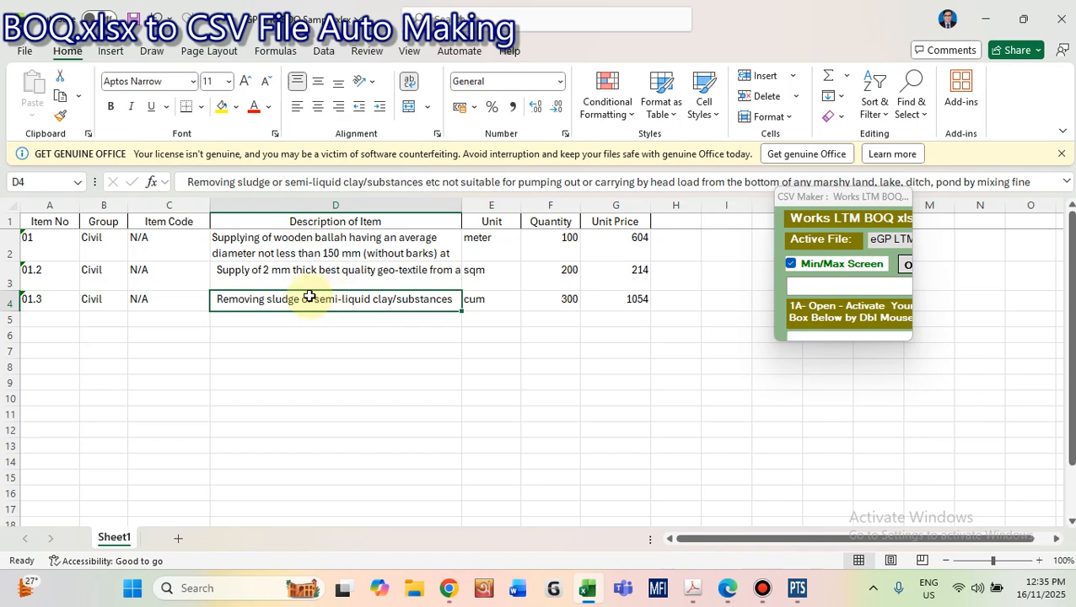
pyautogui.click(174, 278)
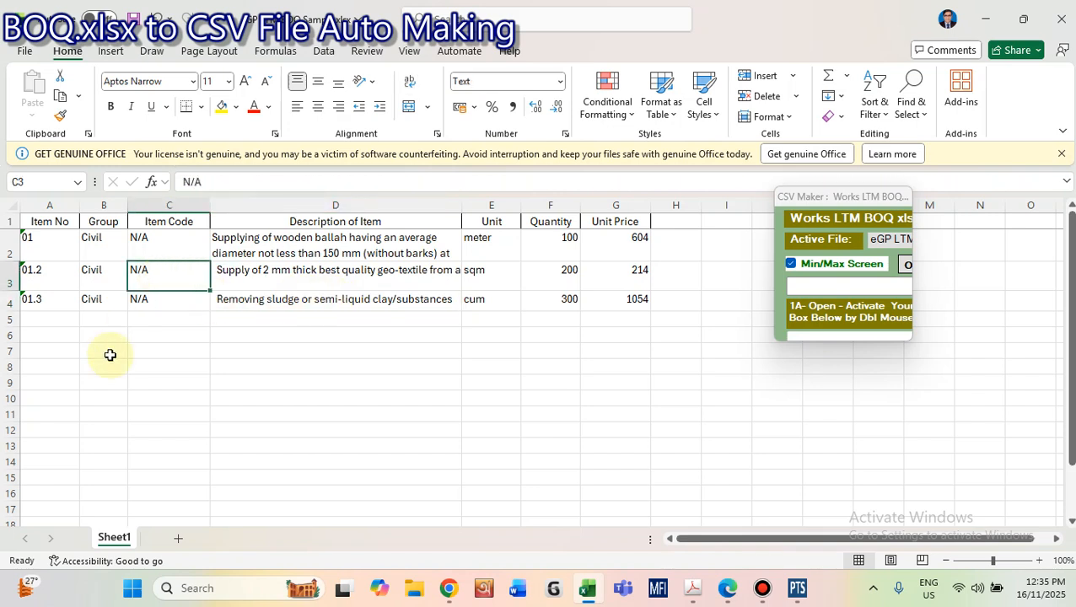
pyautogui.click(7, 222)
pyautogui.click(166, 278)
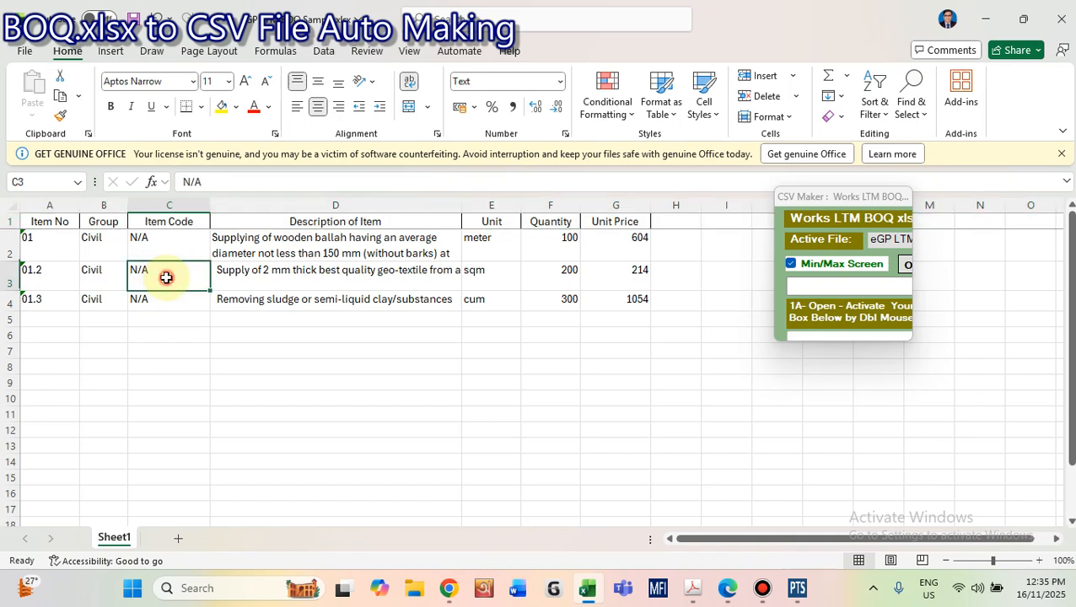
# Step: Review the item numbers in A2:A4, the item code of item 01.2, and the full descriptions in the Description of Item column
pyautogui.moveTo(49, 248); pyautogui.dragTo(60, 299)
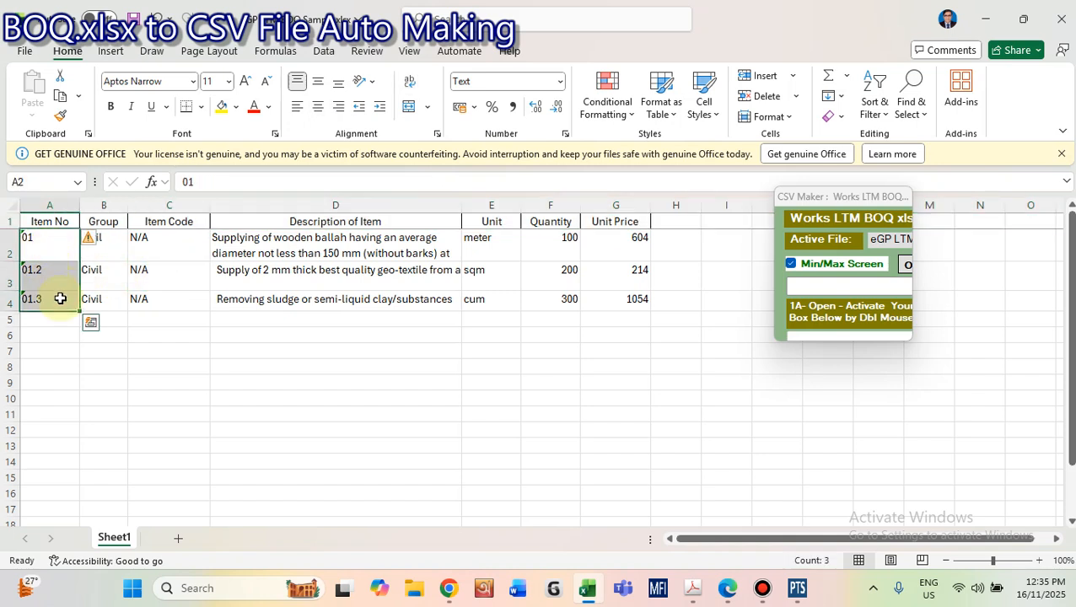
pyautogui.click(61, 301)
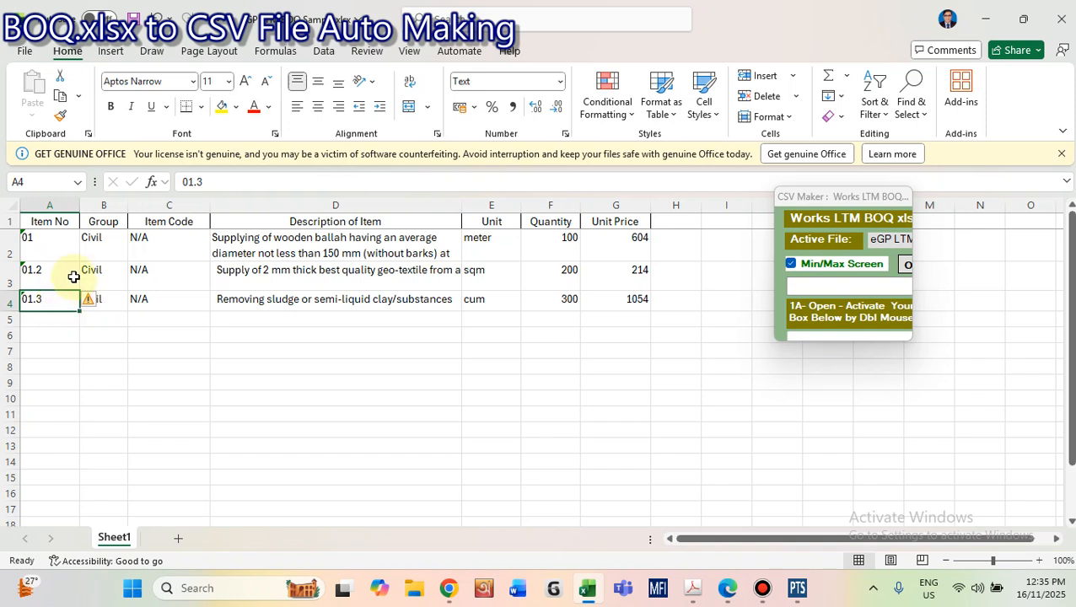
pyautogui.click(74, 277)
pyautogui.click(200, 271)
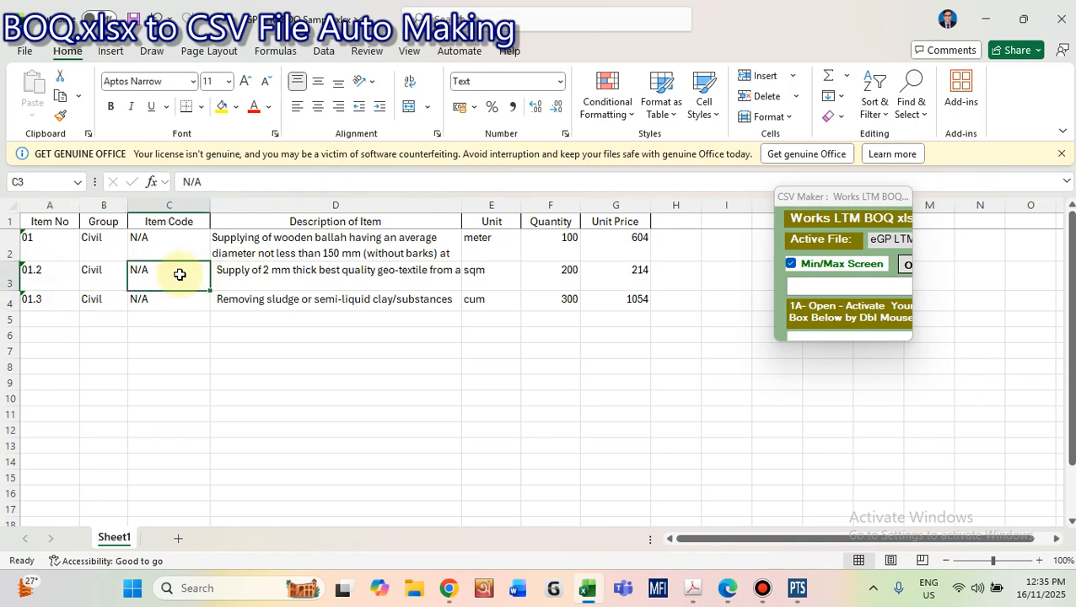
pyautogui.click(264, 254)
pyautogui.click(275, 272)
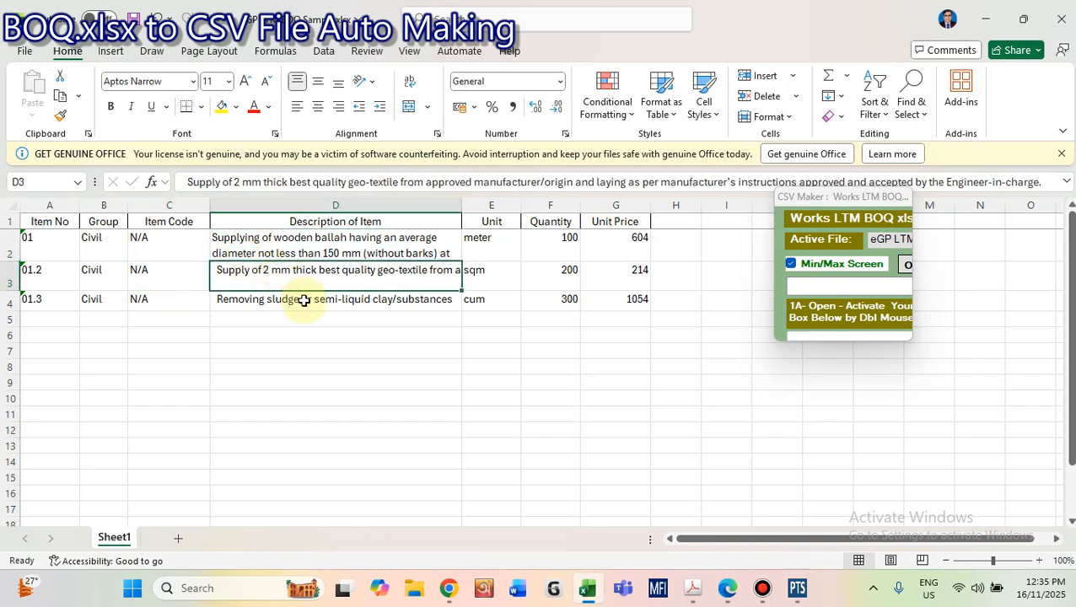
pyautogui.click(300, 300)
pyautogui.click(292, 272)
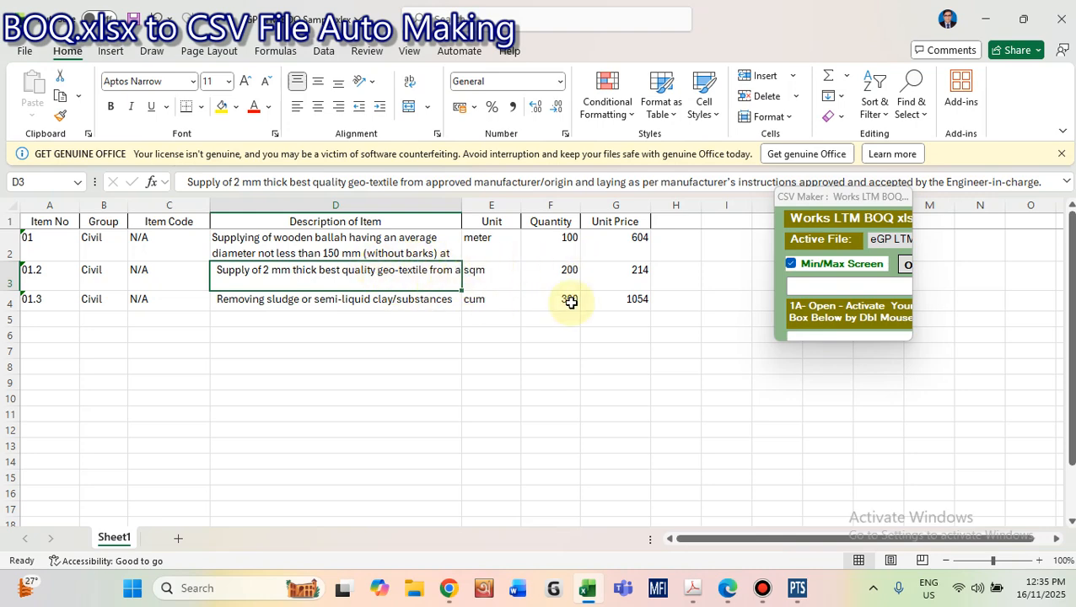
# Step: Expand the CSV Maker form, then enter and activate eGP LTM BOQ Sample.xlsx as both the selected workbook and the BOQ file
pyautogui.click(790, 266)
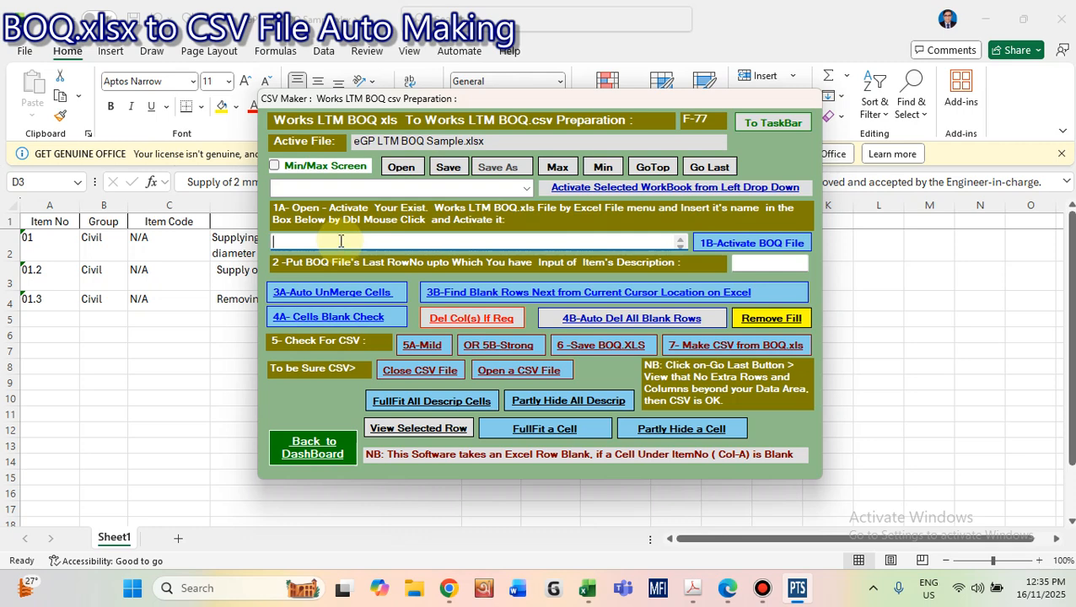
pyautogui.doubleClick(357, 242)
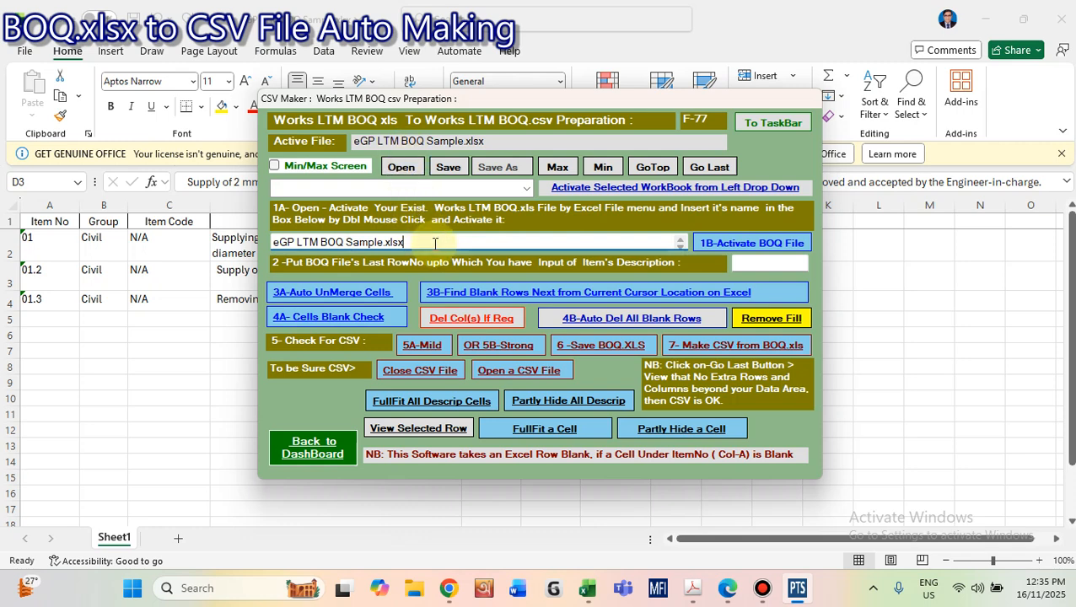
pyautogui.click(526, 187)
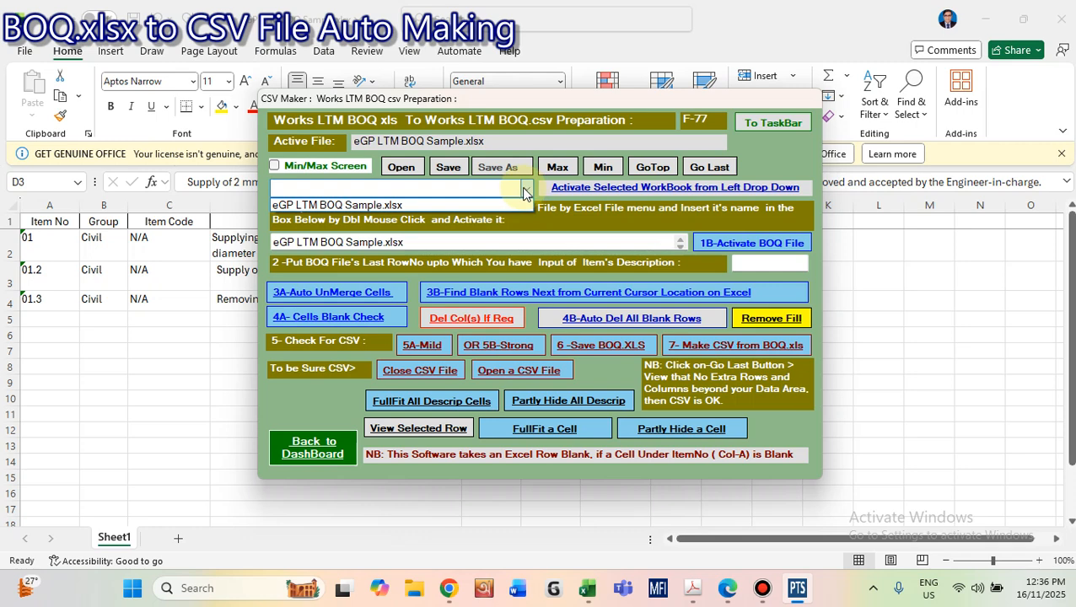
pyautogui.click(378, 206)
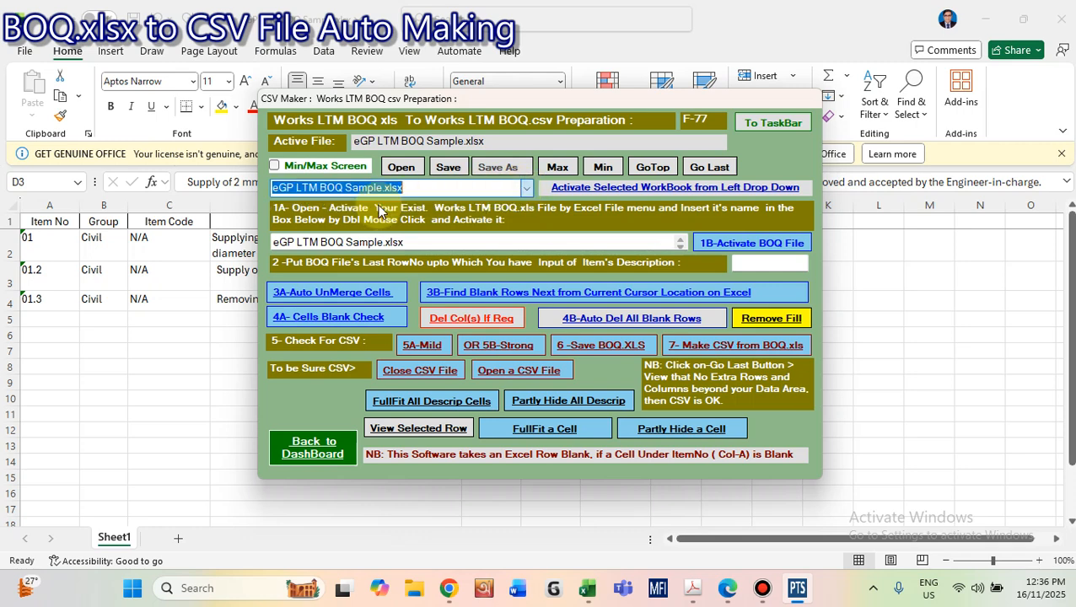
pyautogui.click(574, 192)
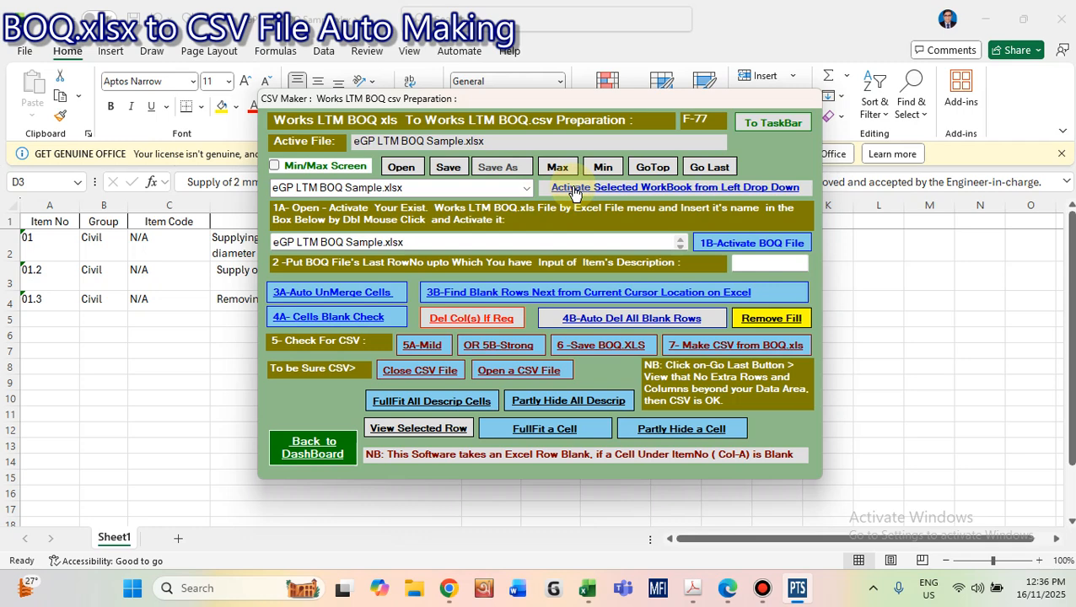
pyautogui.click(526, 188)
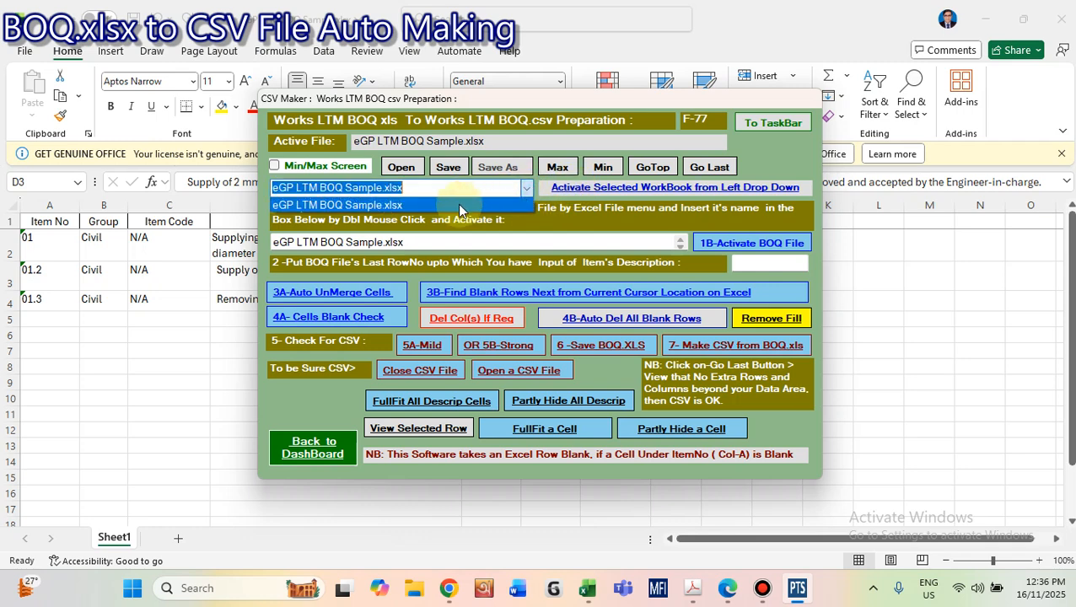
pyautogui.click(419, 207)
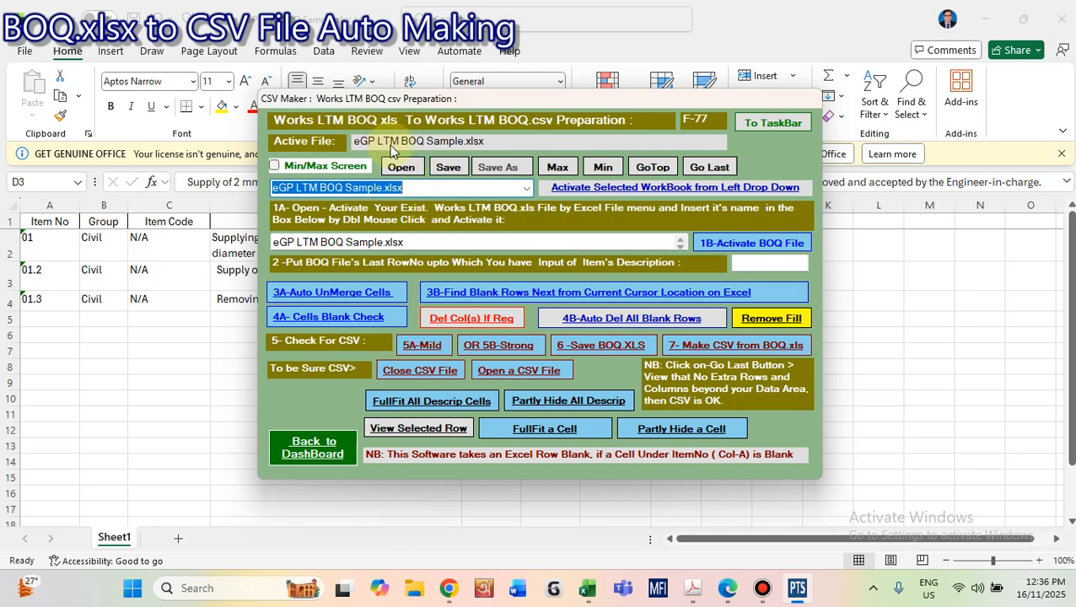
pyautogui.click(419, 242)
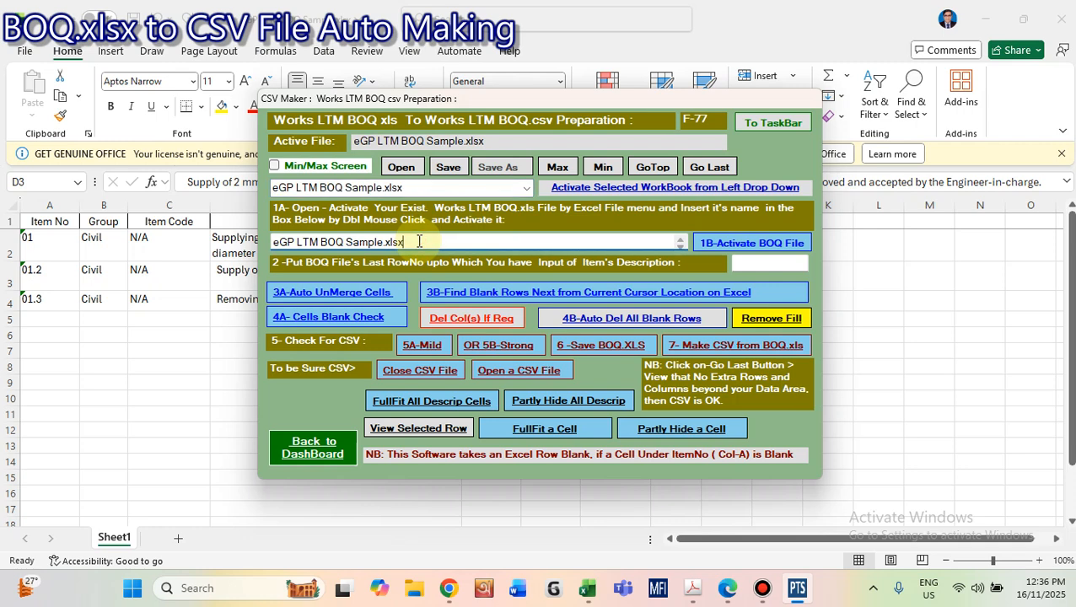
pyautogui.click(732, 245)
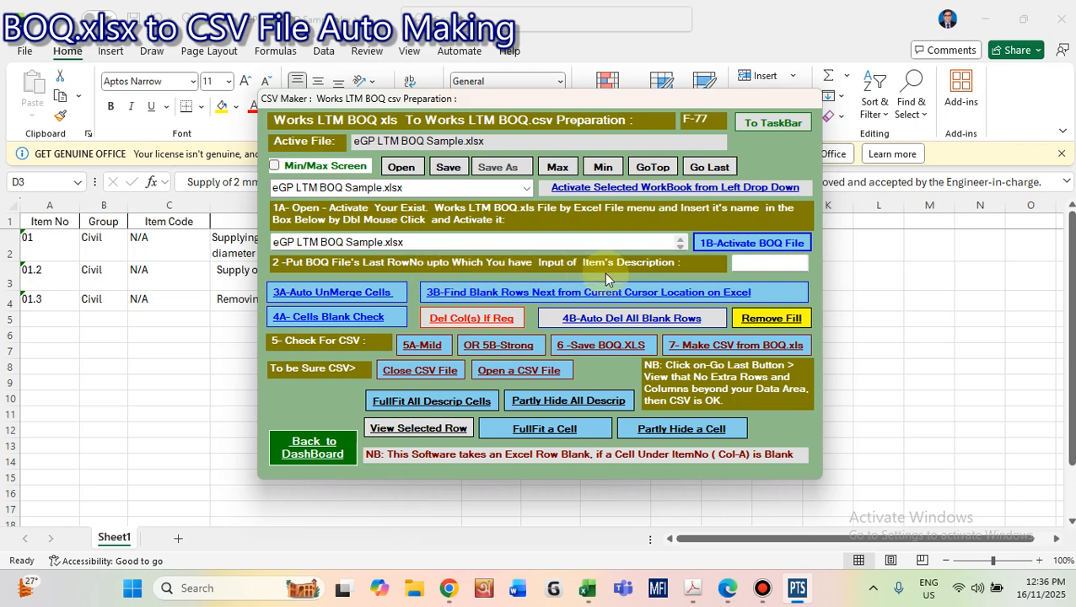
# Step: Check the last item row on Sheet1 and set the BOQ file's last row number to 3 in CSV Maker
pyautogui.click(217, 336)
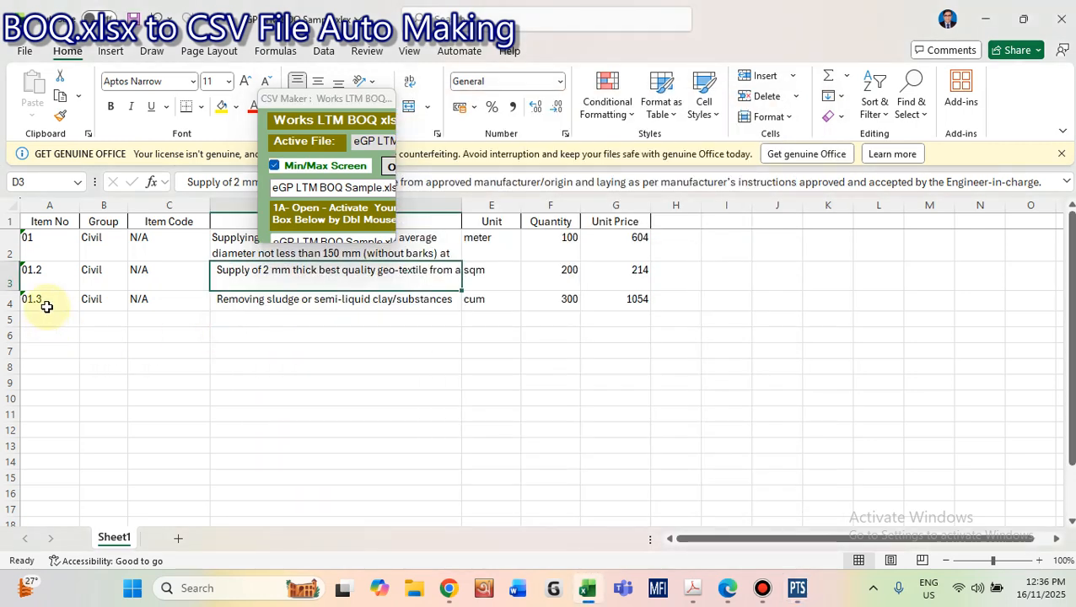
pyautogui.click(41, 302)
pyautogui.click(297, 169)
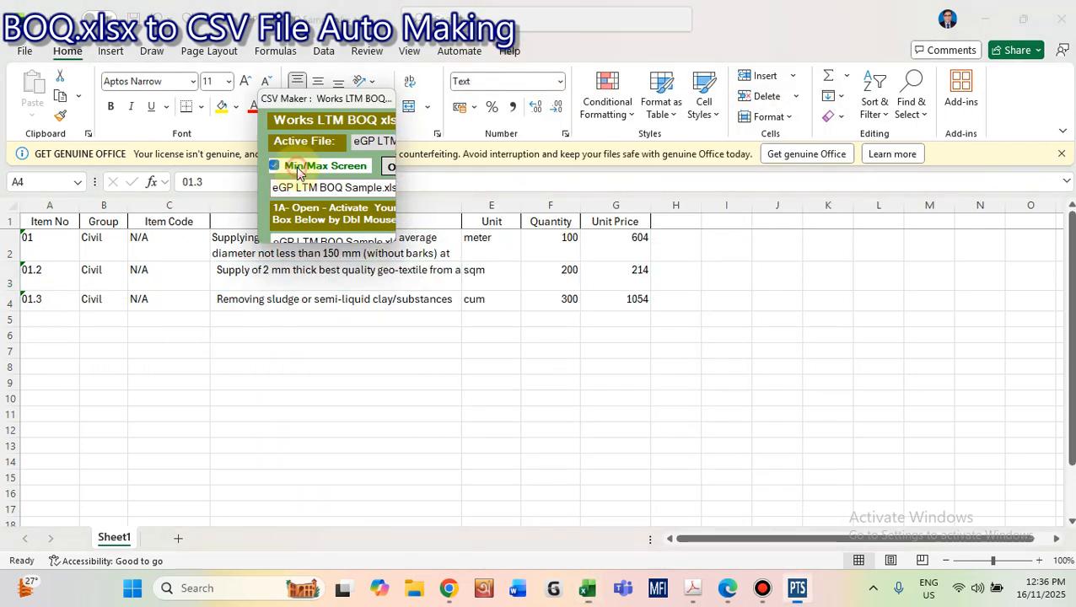
pyautogui.click(746, 263)
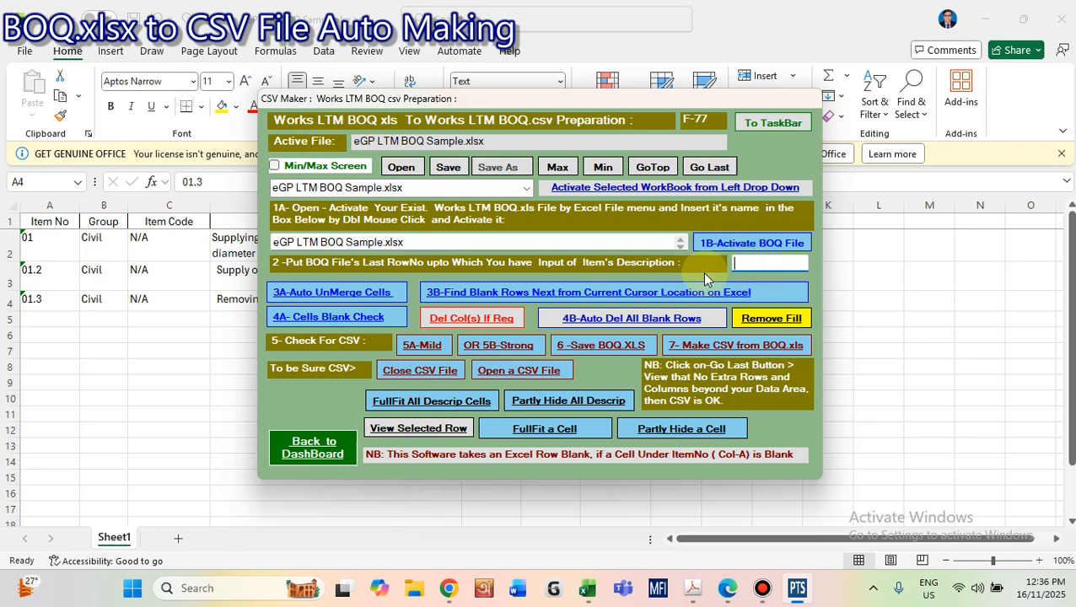
pyautogui.write('3')
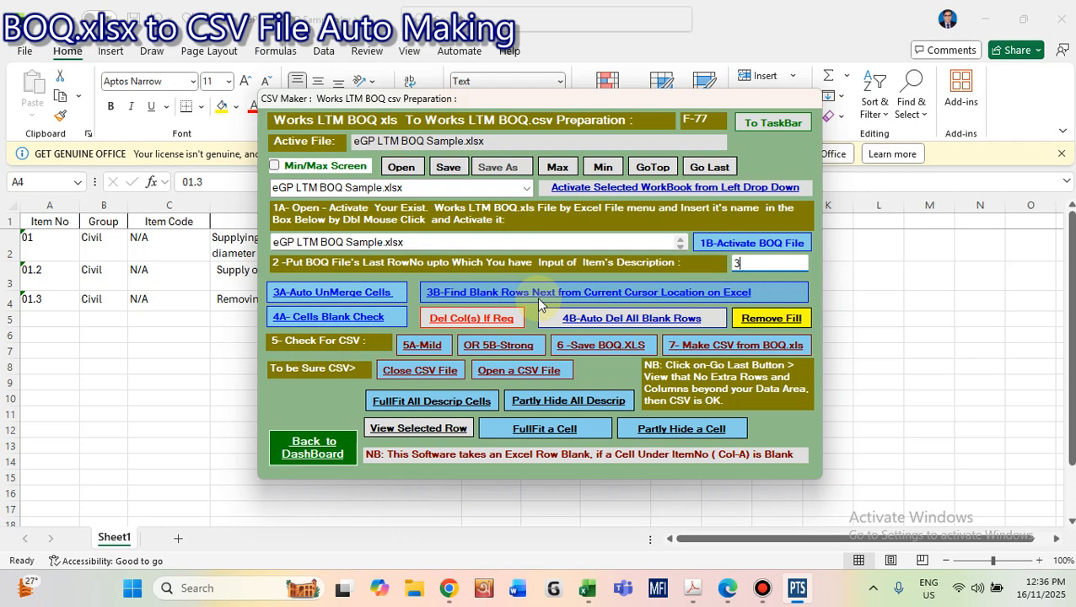
# Step: Auto-unmerge the cells of the BOQ sheet, acknowledge the message and expand the CSV Maker form again
pyautogui.click(337, 291)
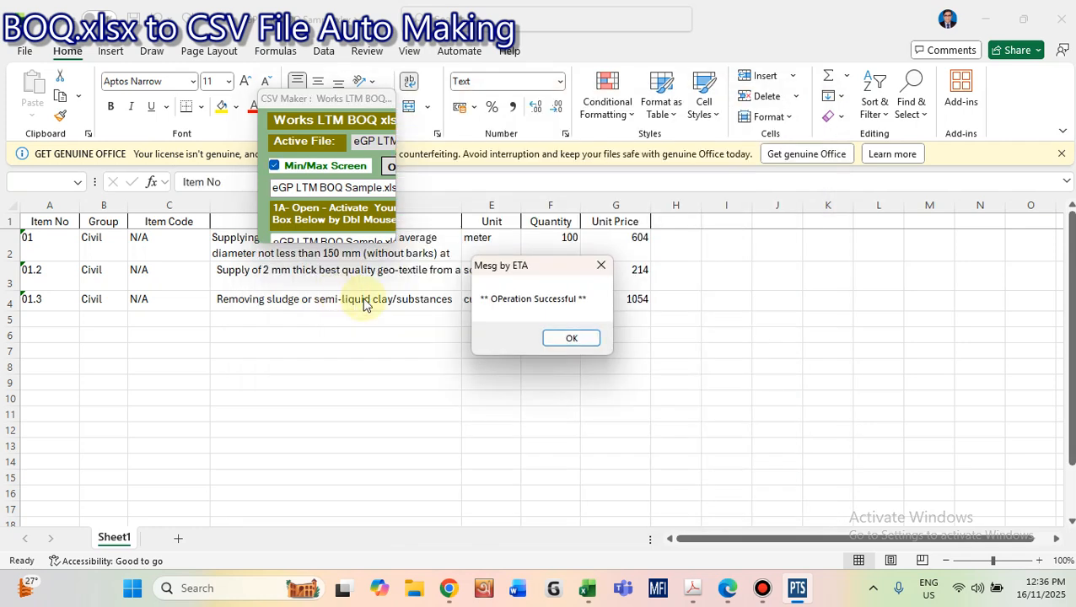
pyautogui.click(557, 338)
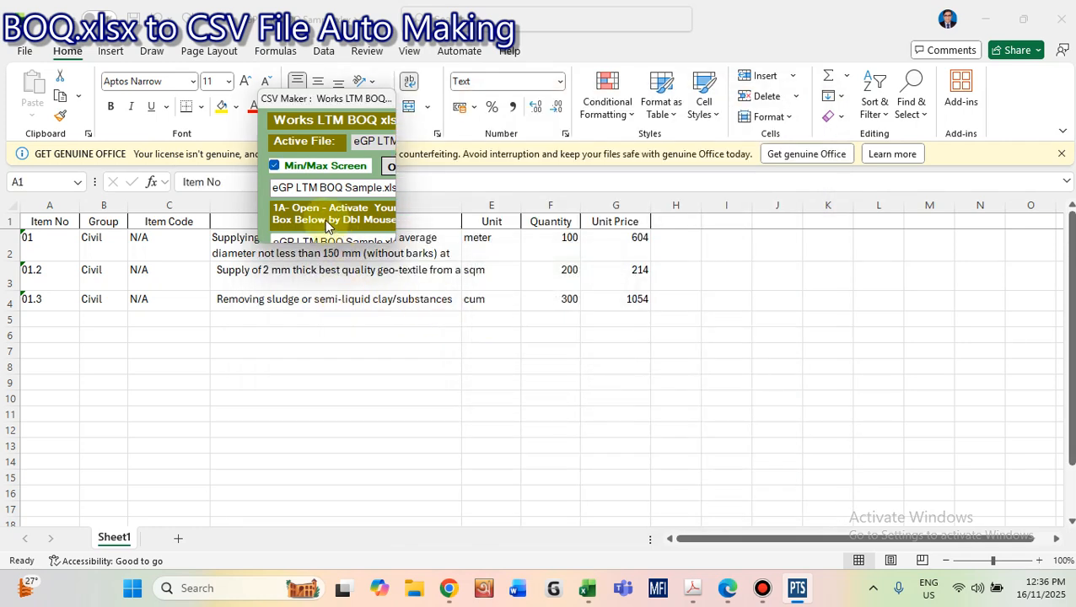
pyautogui.click(300, 169)
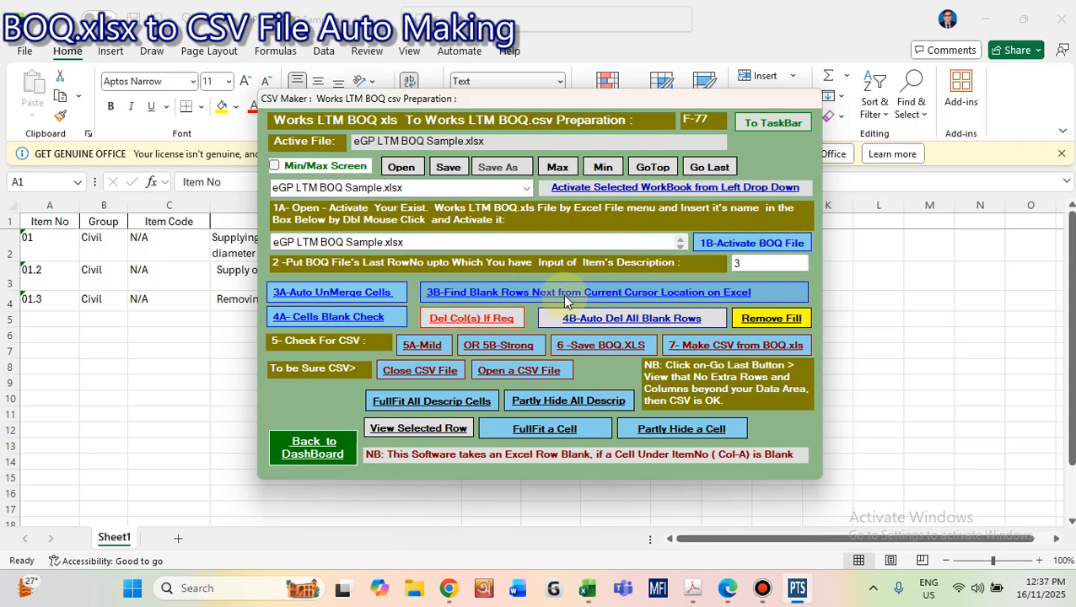
# Step: Make the Item No header cell A1 the starting point and search the BOQ for blank rows from there
pyautogui.click(183, 327)
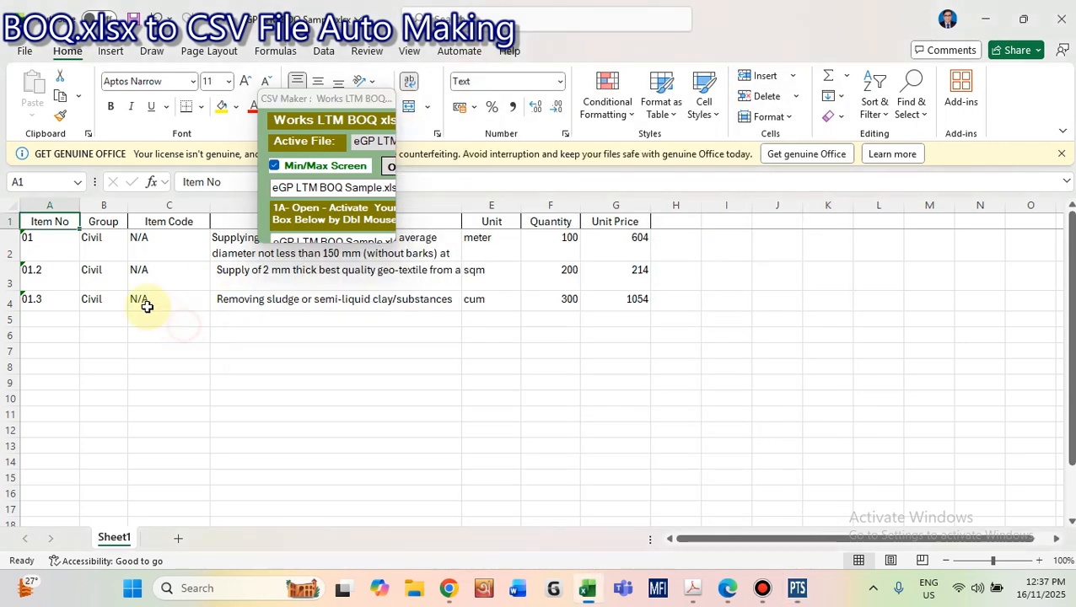
pyautogui.click(53, 248)
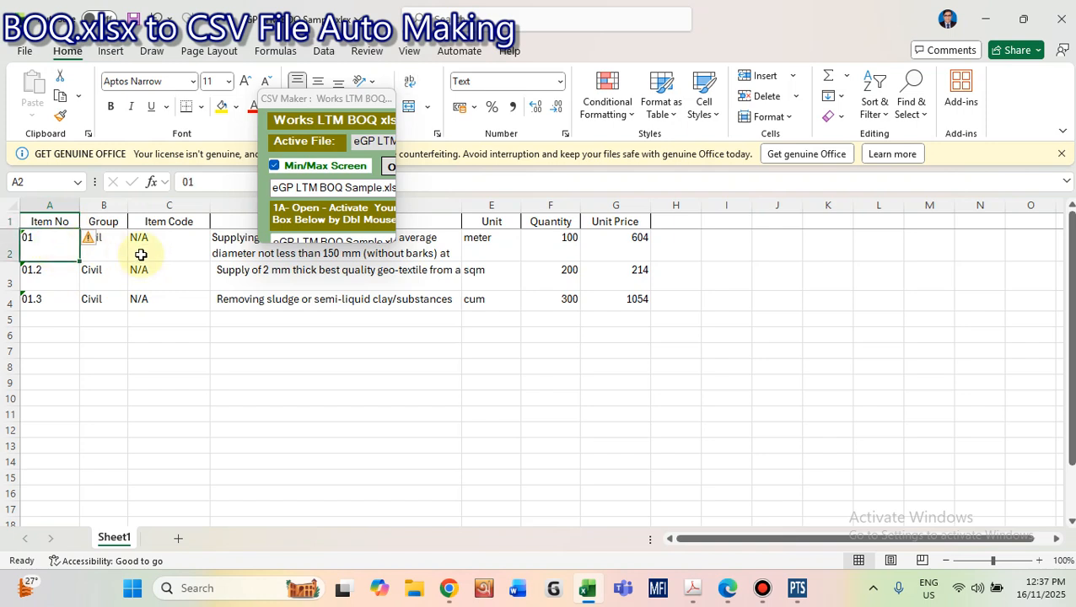
pyautogui.click(62, 222)
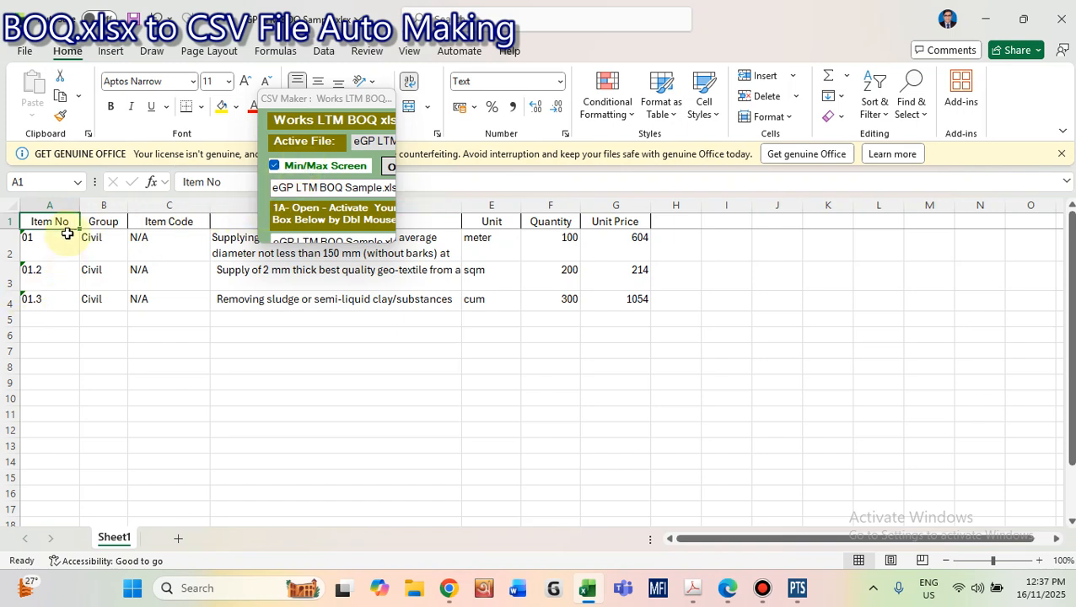
pyautogui.click(312, 168)
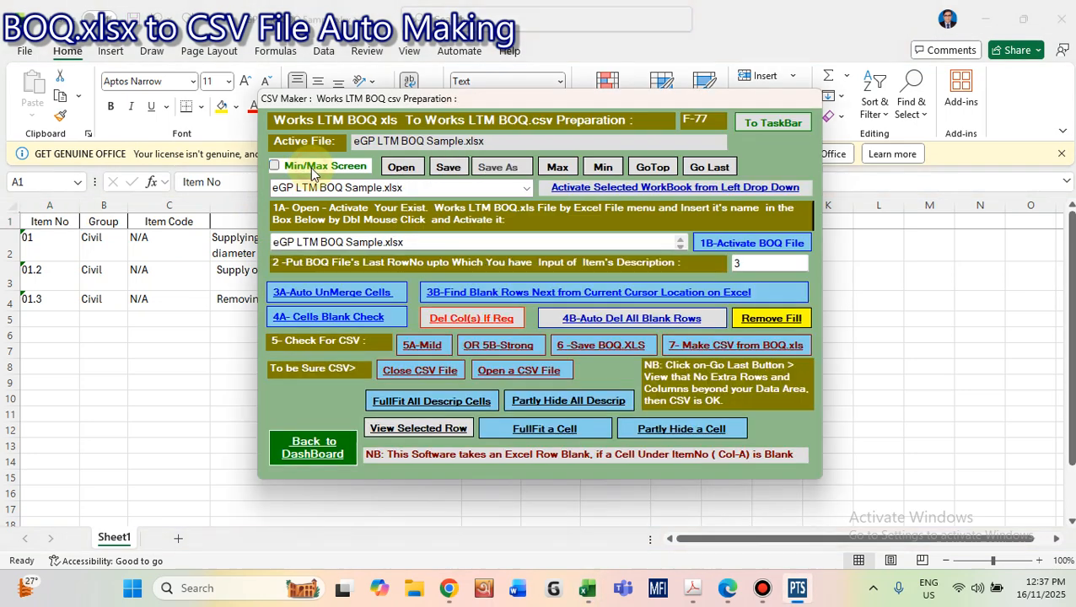
pyautogui.click(537, 296)
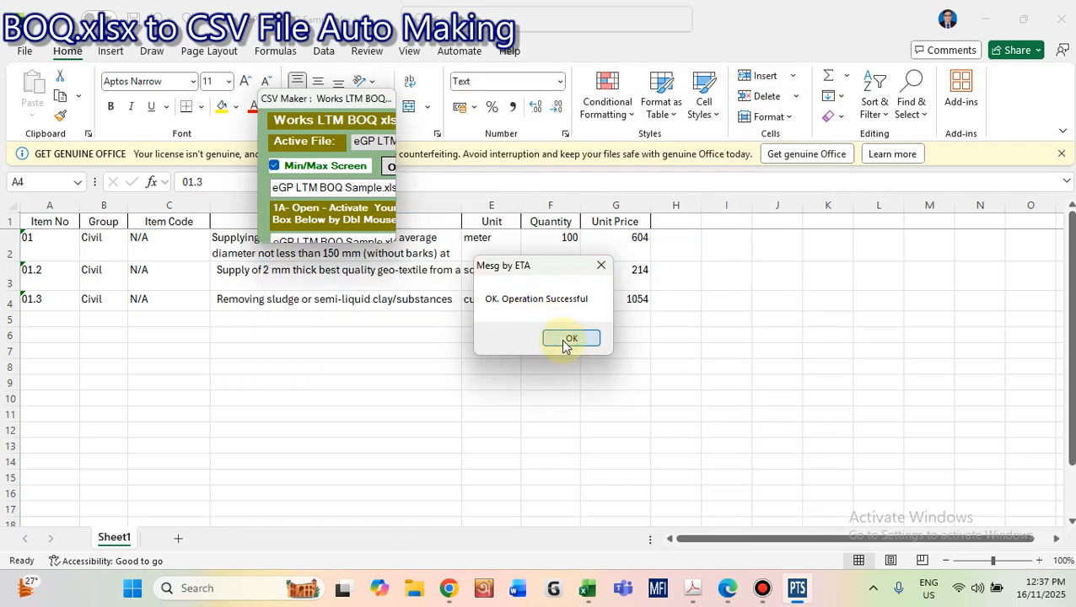
pyautogui.click(567, 341)
# Step: Run the cells blank check with the cursor on header cell A1, acknowledge its messages and inspect the rows below item 01.2
pyautogui.click(308, 169)
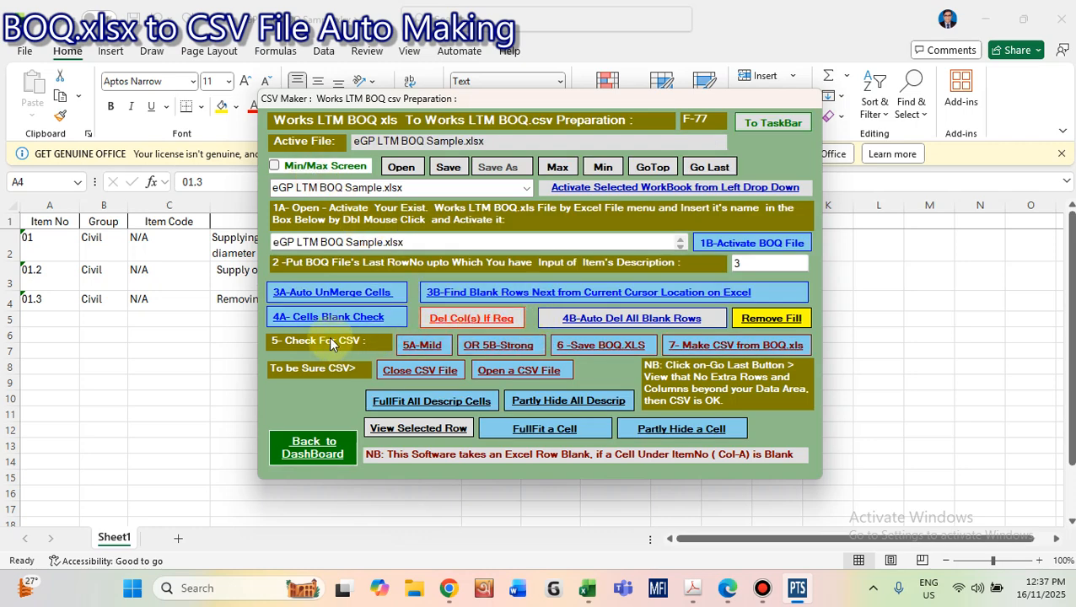
pyautogui.click(326, 317)
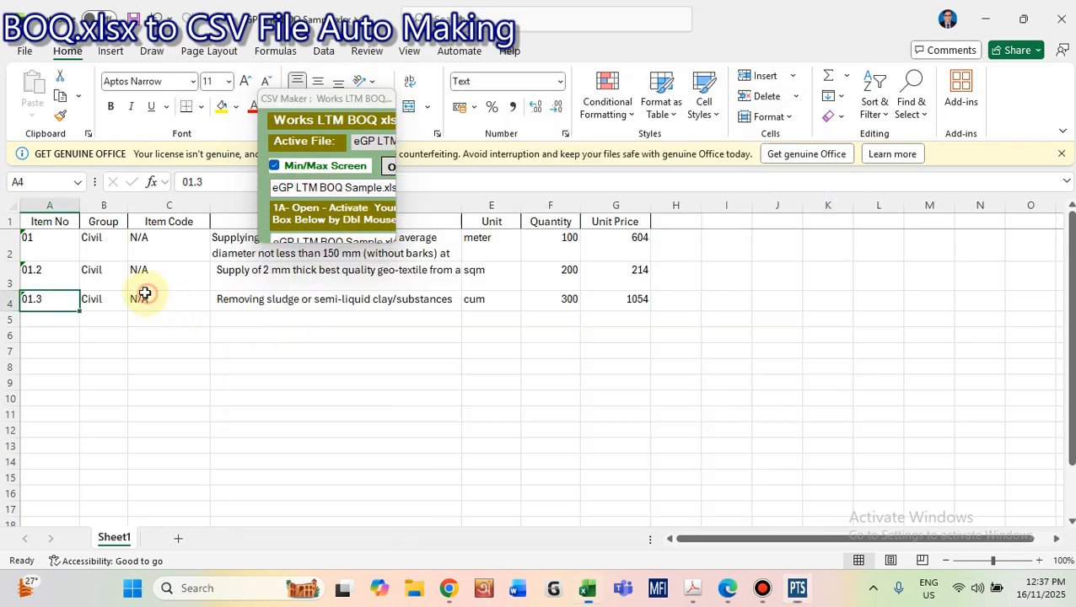
pyautogui.click(60, 223)
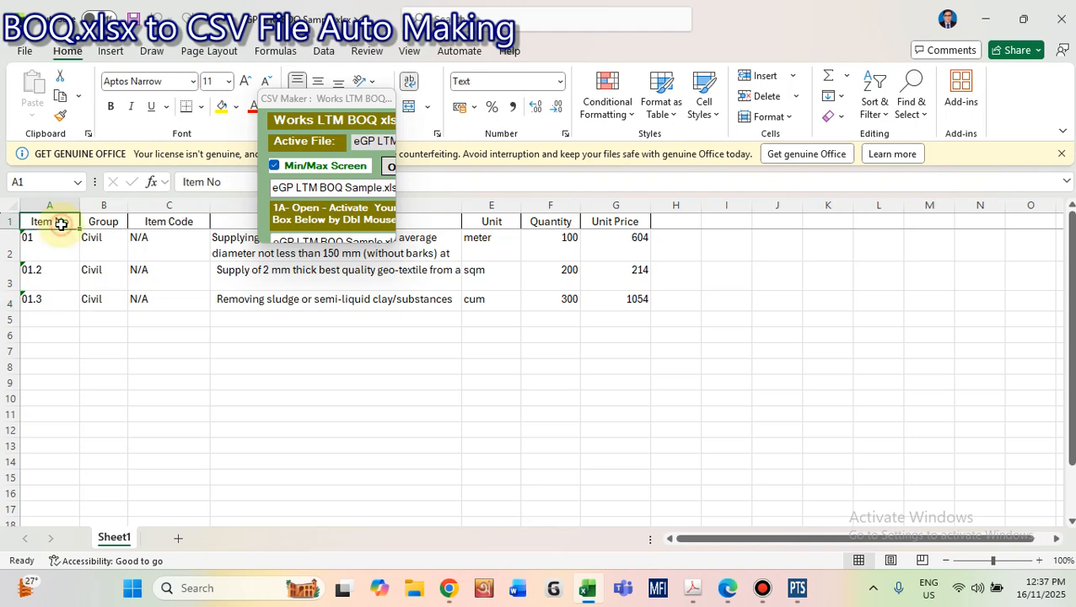
pyautogui.click(299, 173)
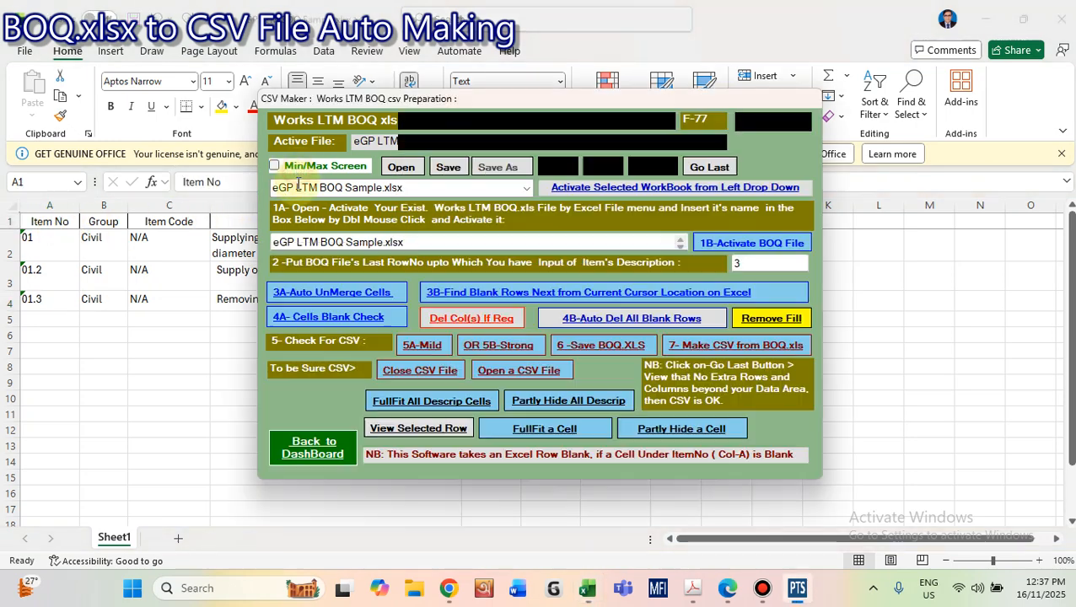
pyautogui.click(331, 317)
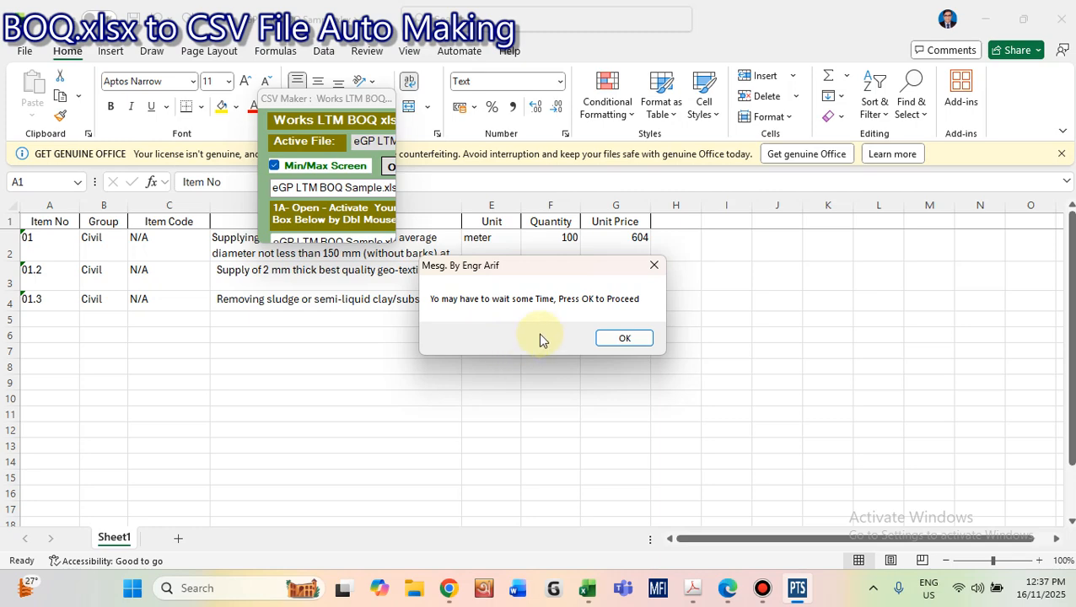
pyautogui.click(620, 339)
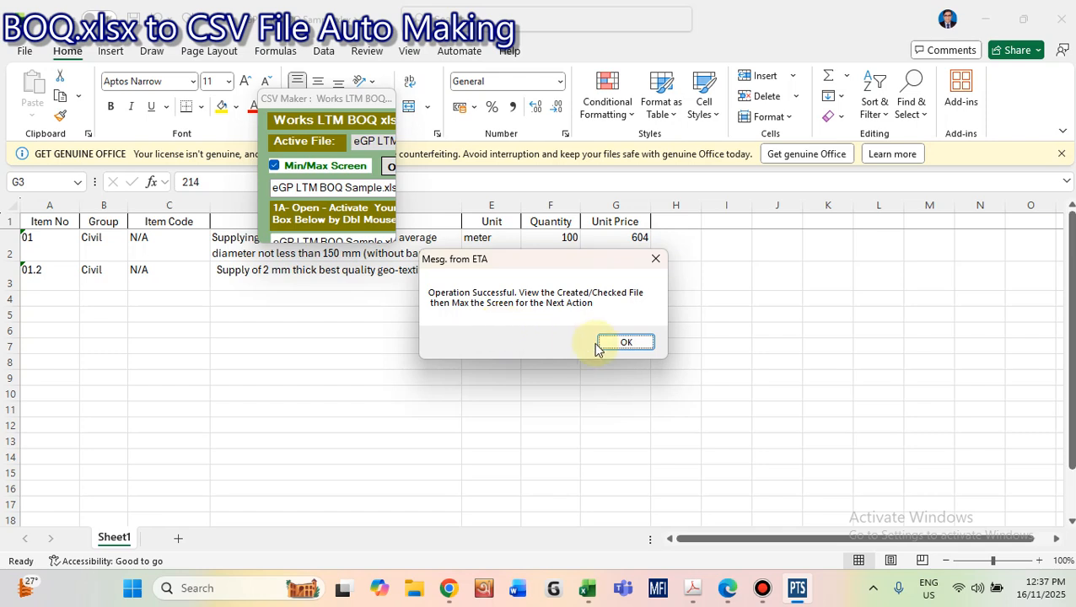
pyautogui.click(622, 344)
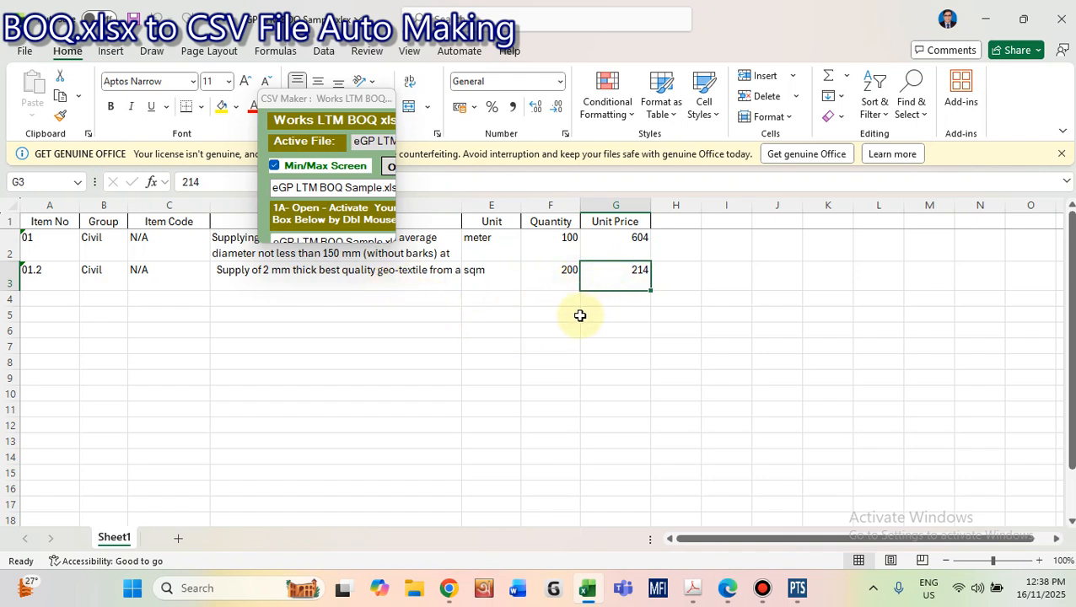
pyautogui.click(536, 313)
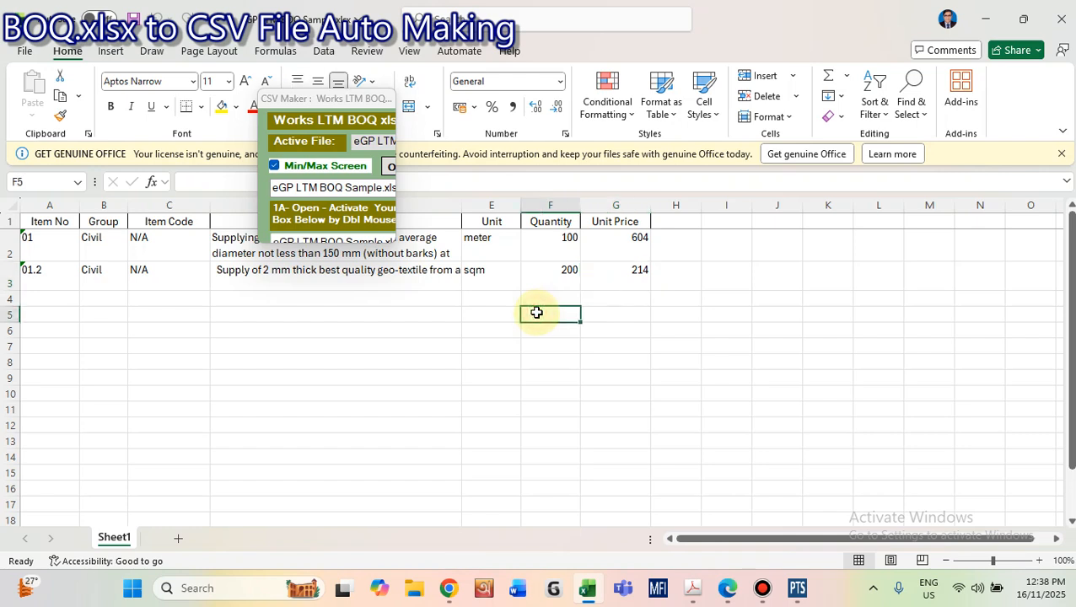
pyautogui.click(433, 301)
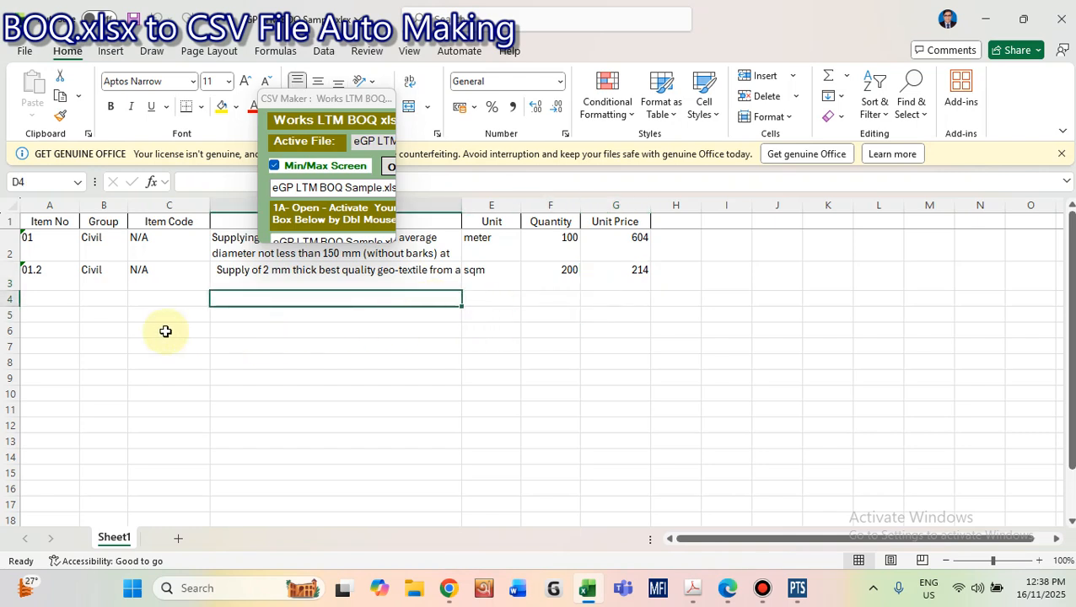
# Step: Check the end of the BOQ data on Sheet1 by jumping to the sheet's last used cell
pyautogui.click(672, 262)
pyautogui.click(623, 284)
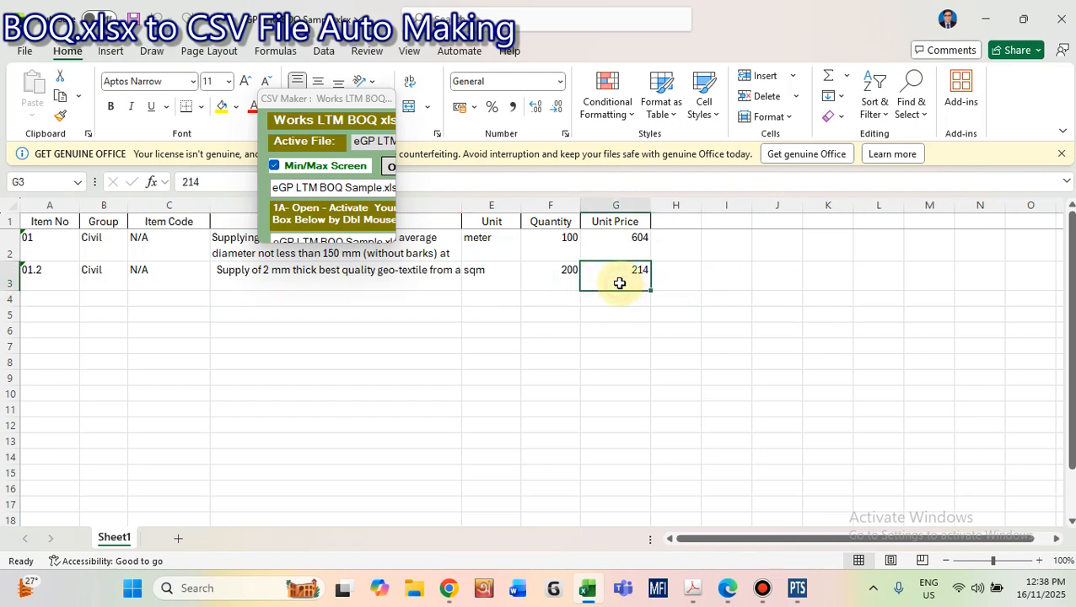
pyautogui.click(178, 313)
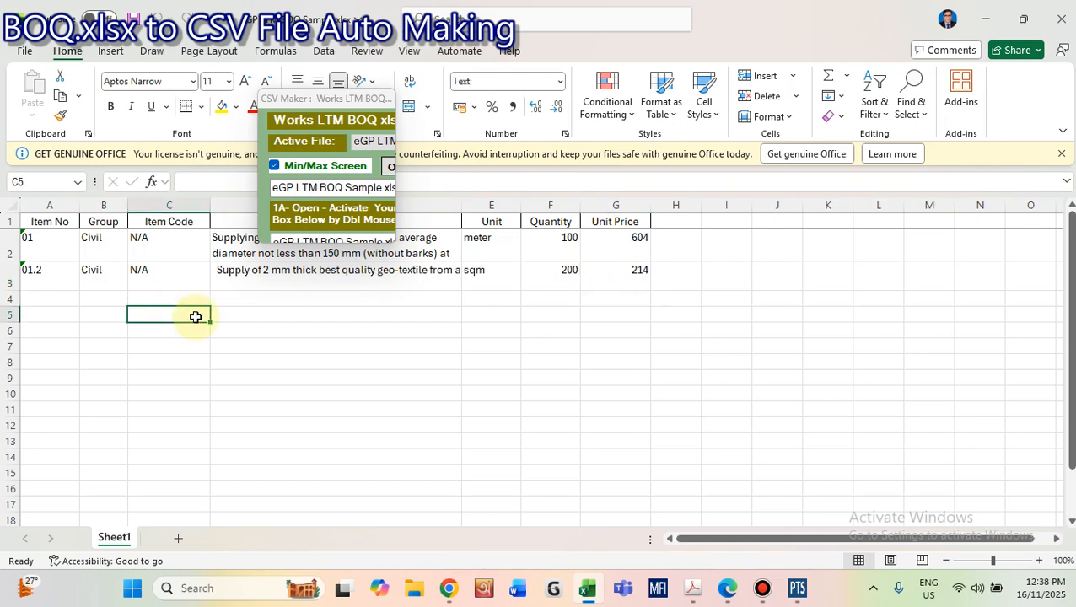
pyautogui.hotkey('ctrl', 'End')
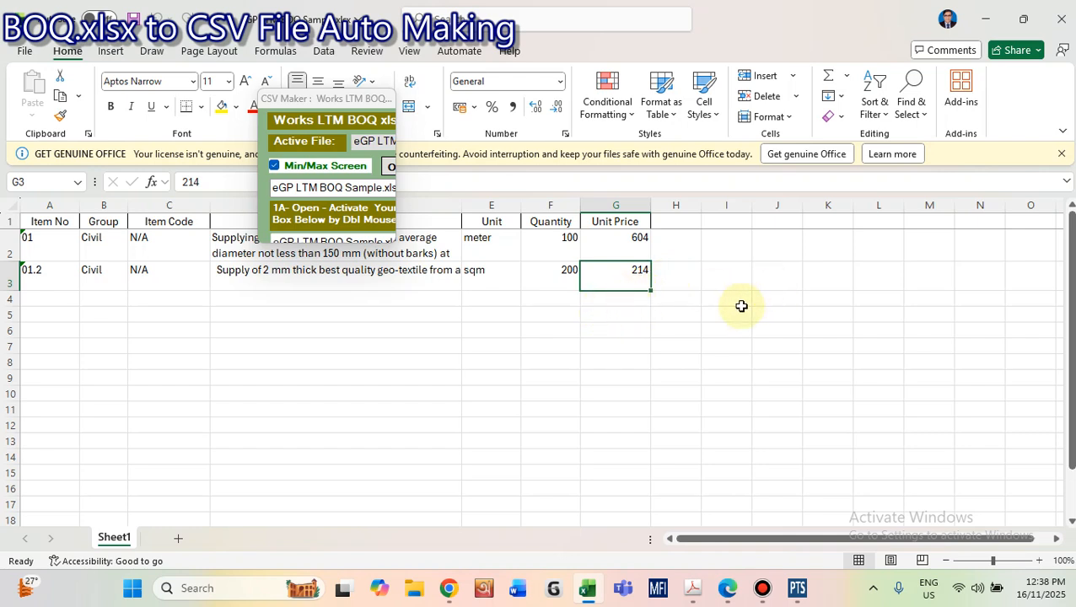
# Step: Enter a stray 100 in cell J3, outside the BOQ data, and jump to the sheet's last used cell
pyautogui.click(774, 283)
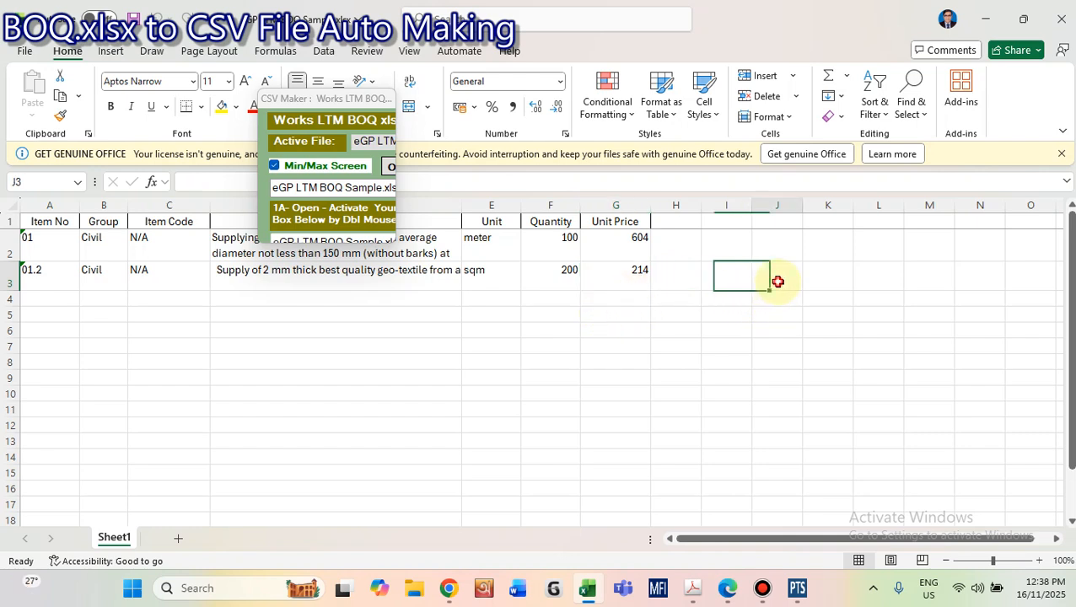
pyautogui.write('100')
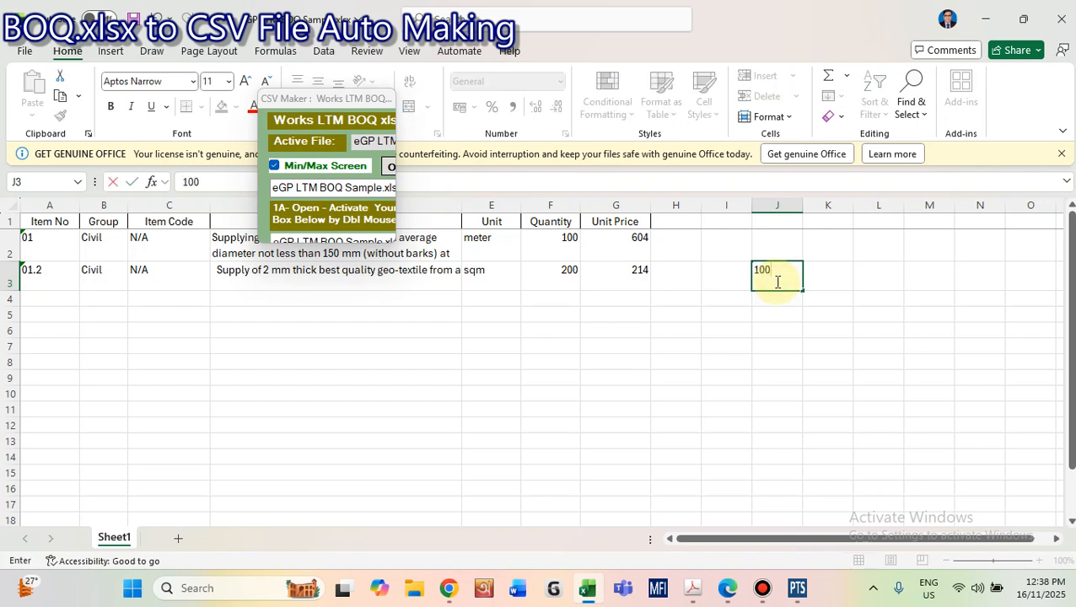
pyautogui.click(733, 331)
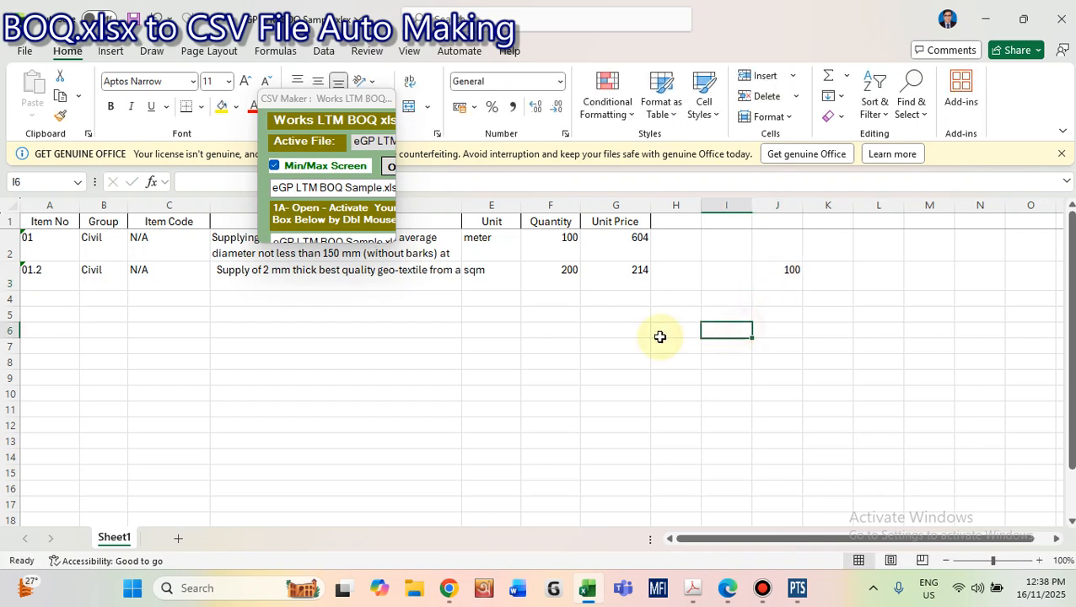
pyautogui.click(427, 253)
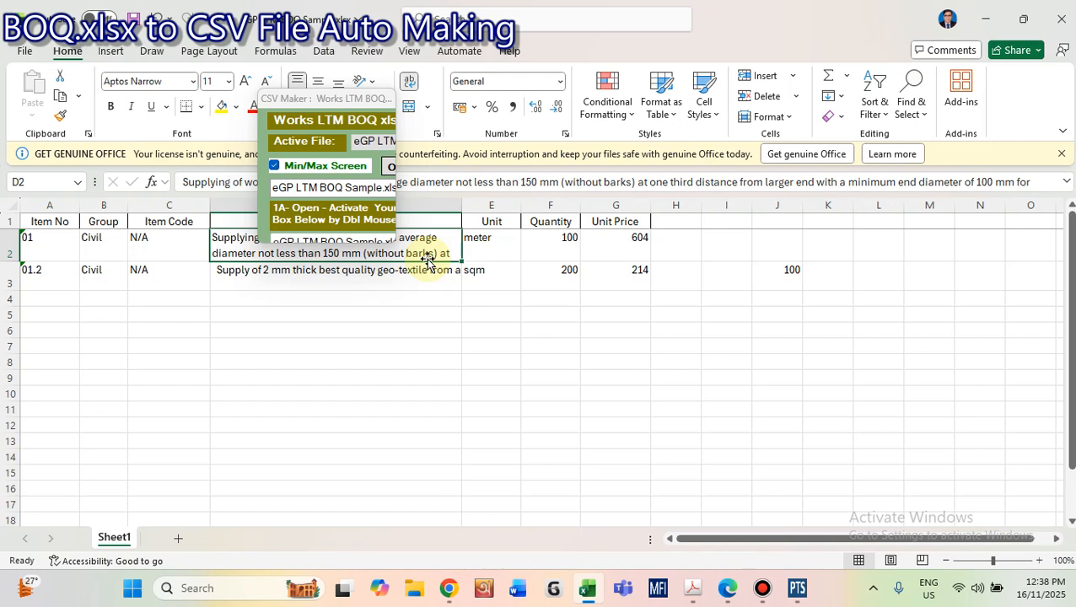
pyautogui.hotkey('ctrl', 'End')
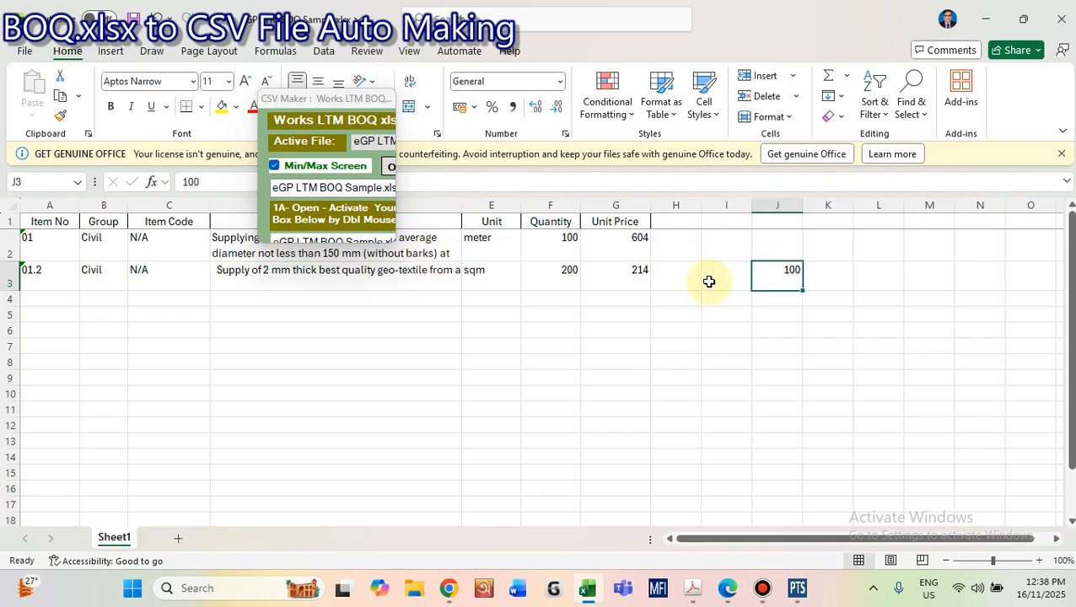
# Step: Clear the stray value from cell J3 and save the workbook
pyautogui.click(679, 206)
pyautogui.click(714, 205)
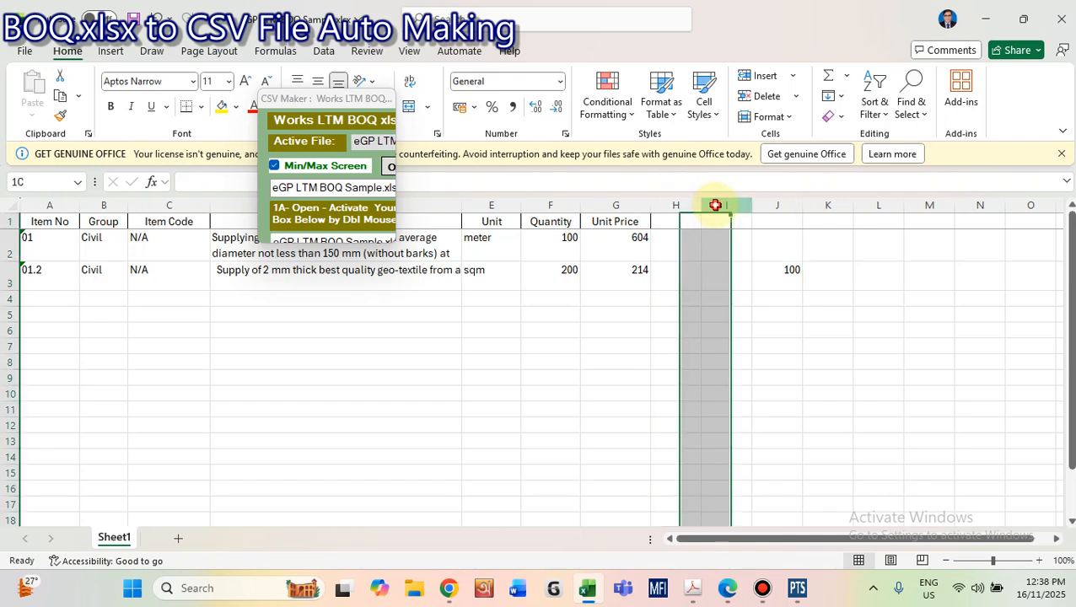
pyautogui.click(777, 206)
pyautogui.click(779, 278)
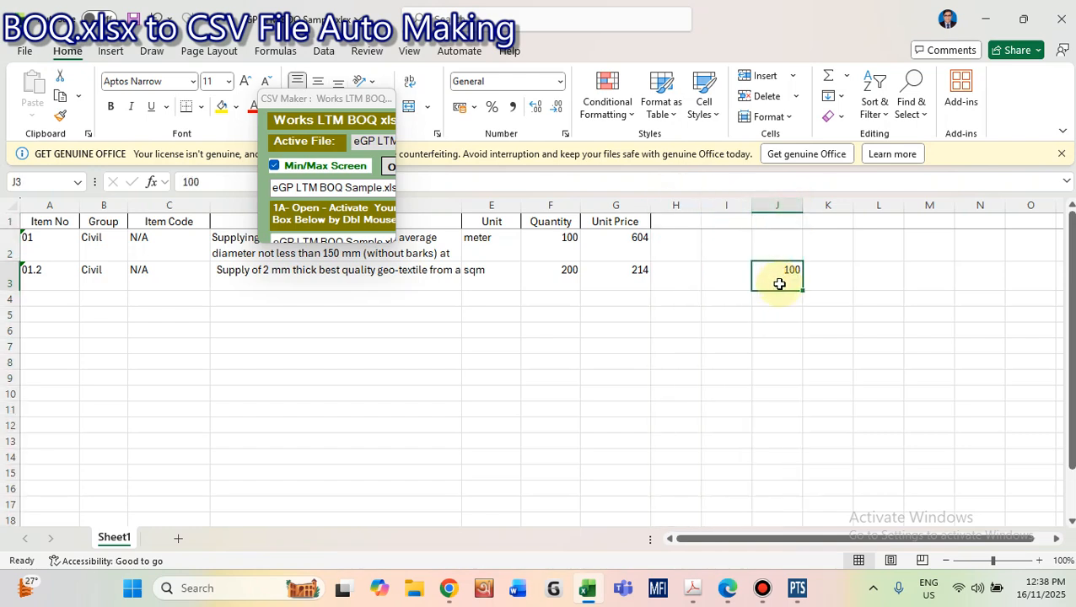
pyautogui.press('BackSpace')
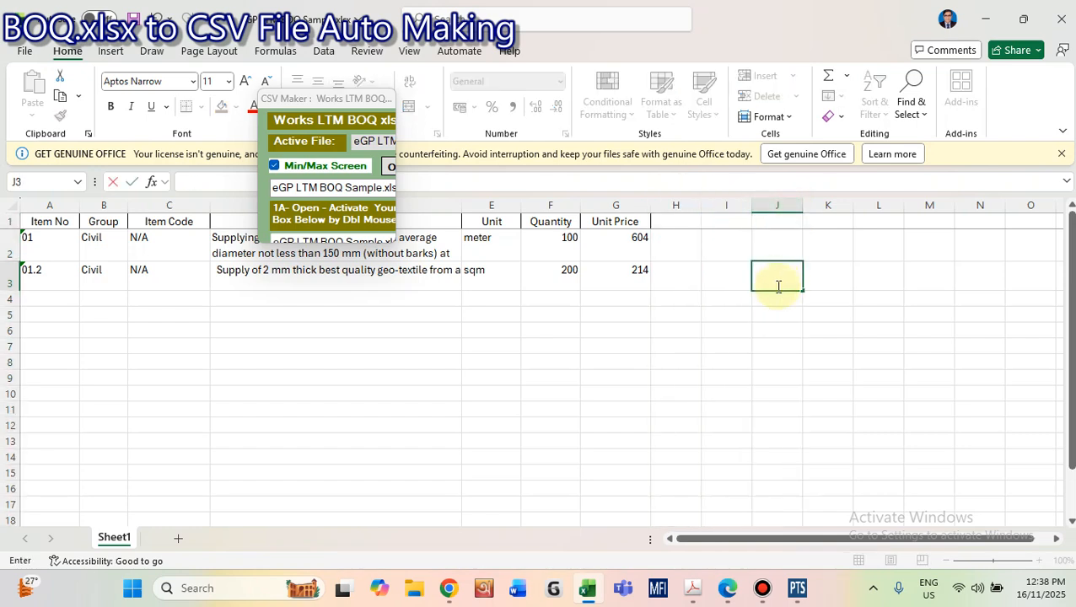
pyautogui.click(686, 313)
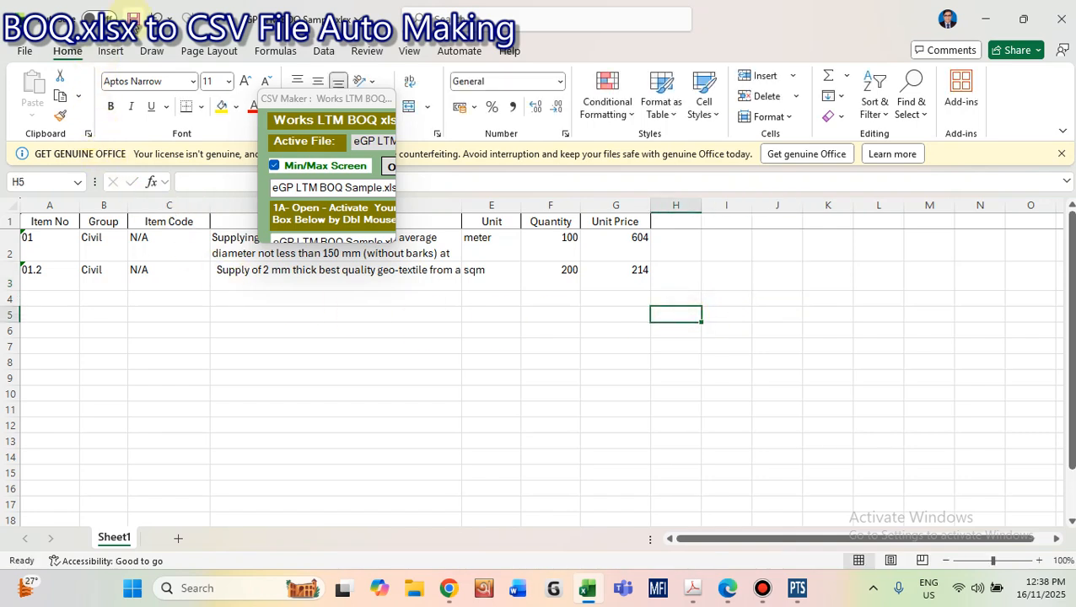
pyautogui.click(133, 19)
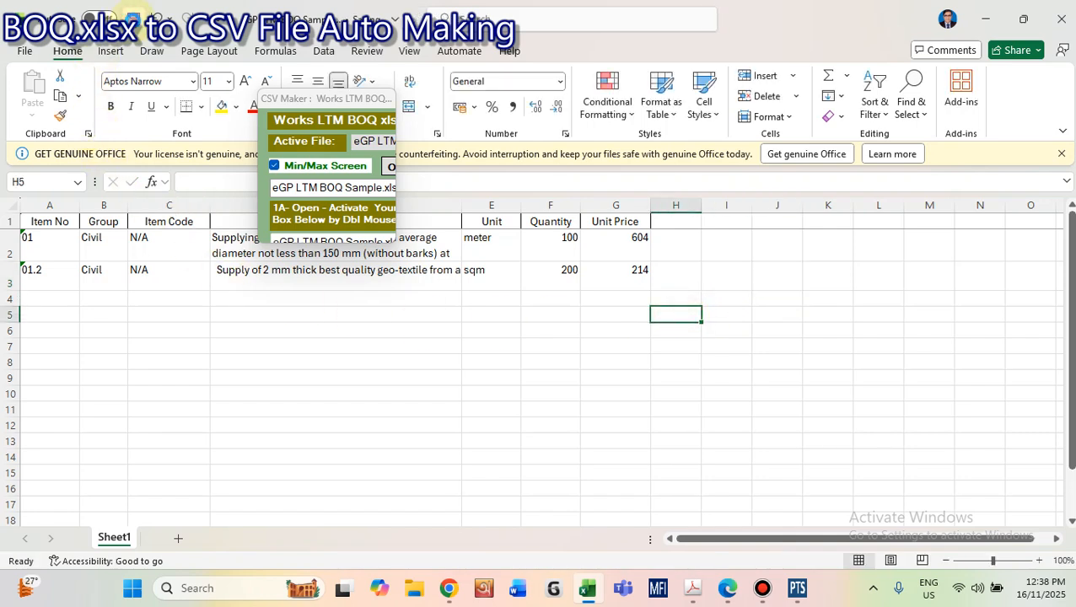
# Step: Recheck the last used cell of the BOQ sheet and view the expanded CSV Maker form before collapsing it
pyautogui.click(179, 249)
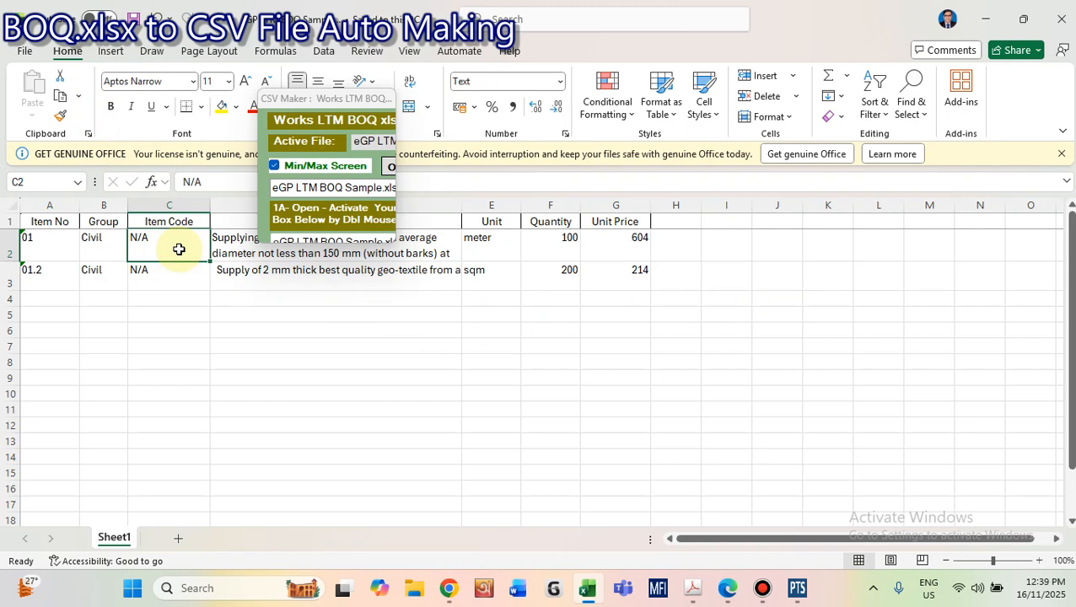
pyautogui.hotkey('ctrl', 'End')
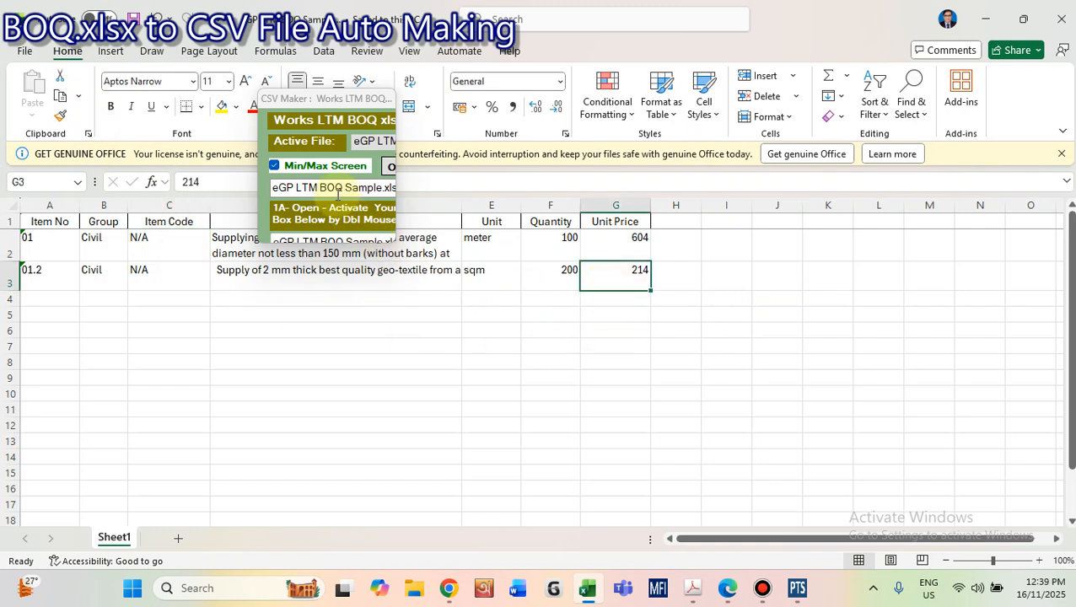
pyautogui.click(337, 167)
pyautogui.click(337, 167)
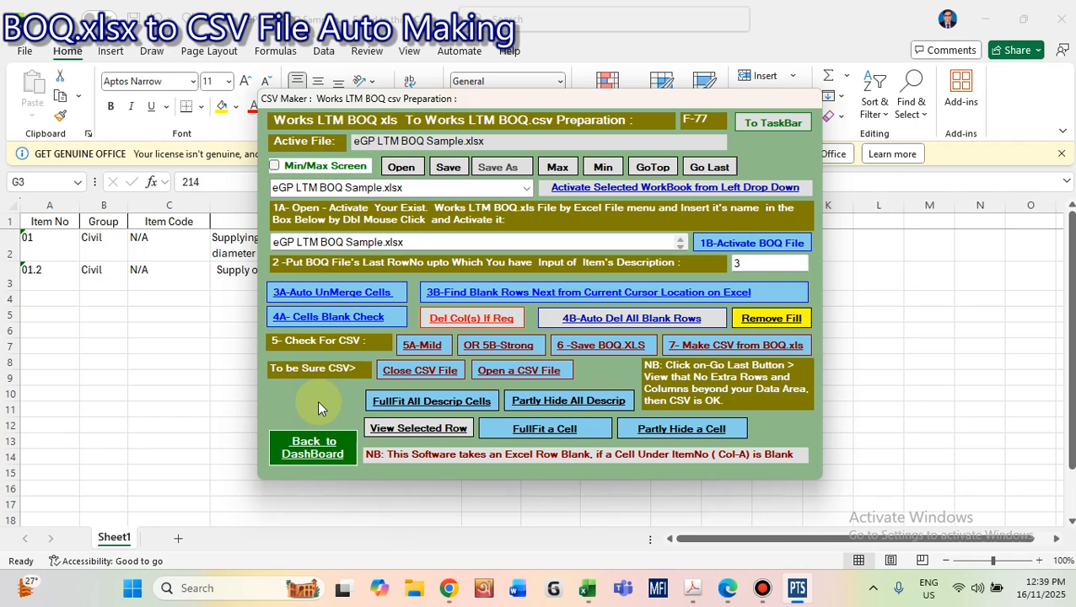
pyautogui.click(341, 99)
pyautogui.moveTo(341, 99); pyautogui.dragTo(380, 342)
pyautogui.click(138, 354)
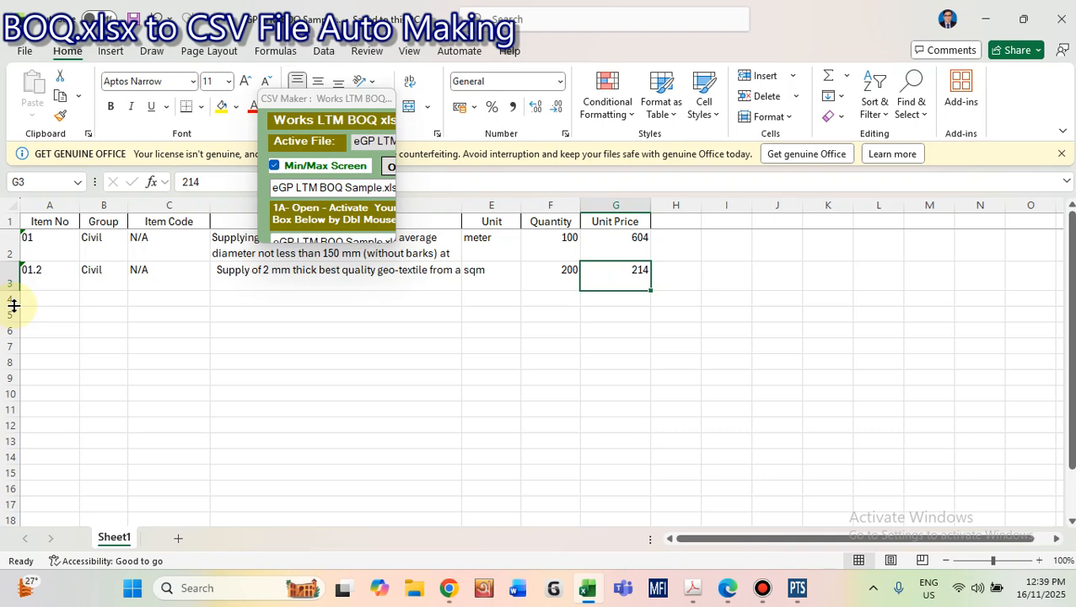
# Step: Select the blank rows 4 to 12 and blank columns H to J beyond the BOQ data, and save the workbook
pyautogui.moveTo(12, 302); pyautogui.dragTo(53, 436)
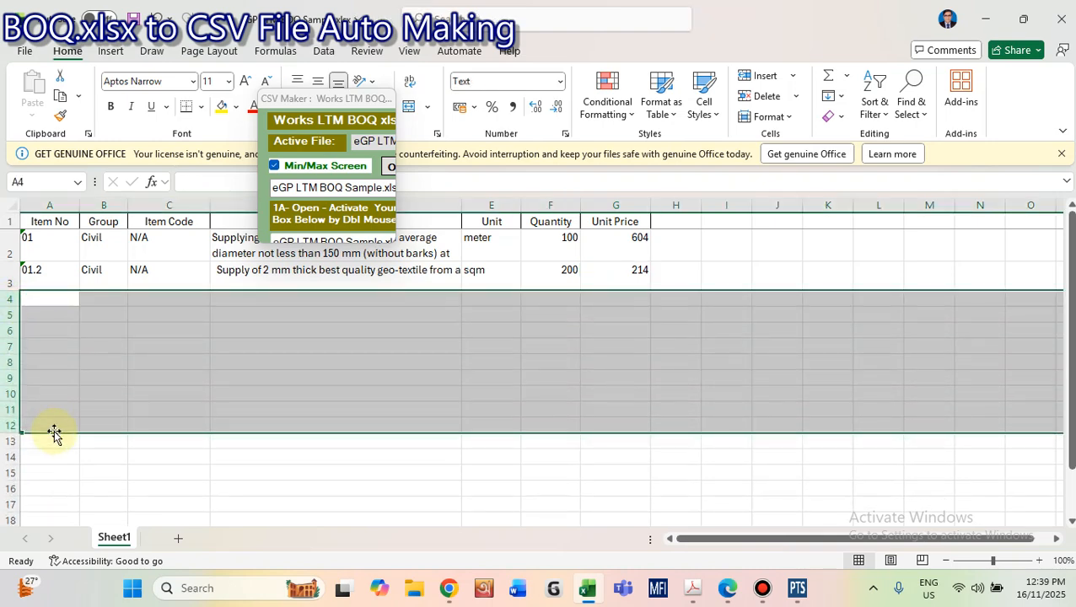
pyautogui.click(120, 344)
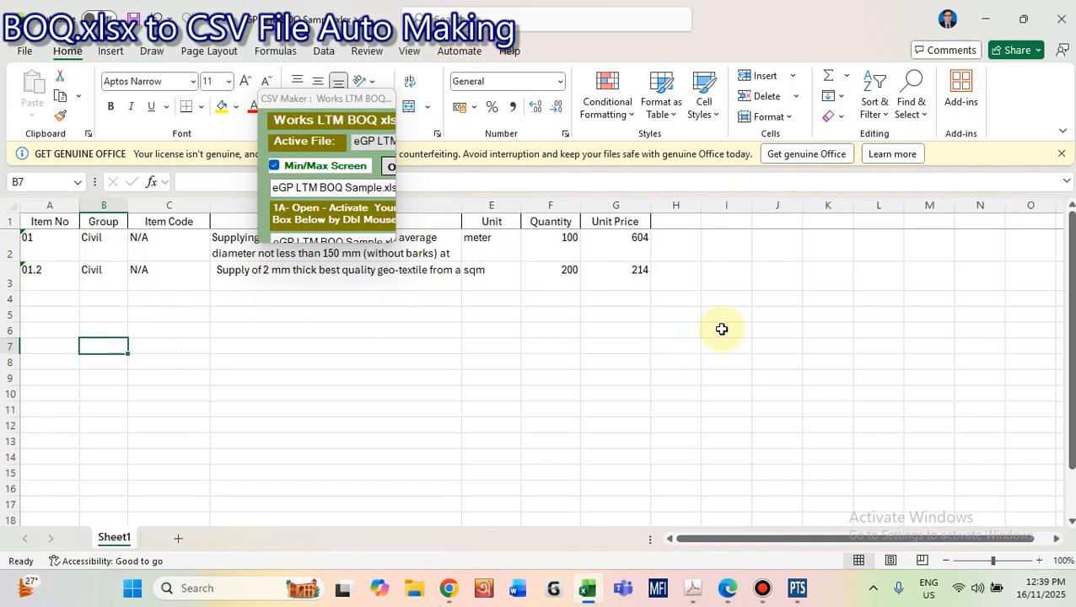
pyautogui.moveTo(679, 203); pyautogui.dragTo(796, 211)
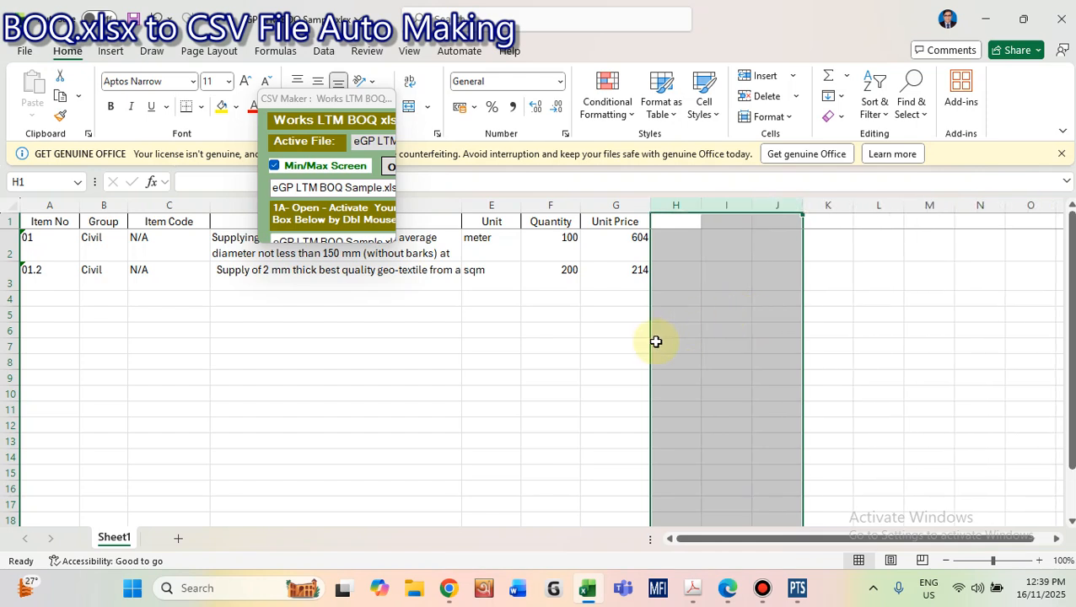
pyautogui.click(582, 361)
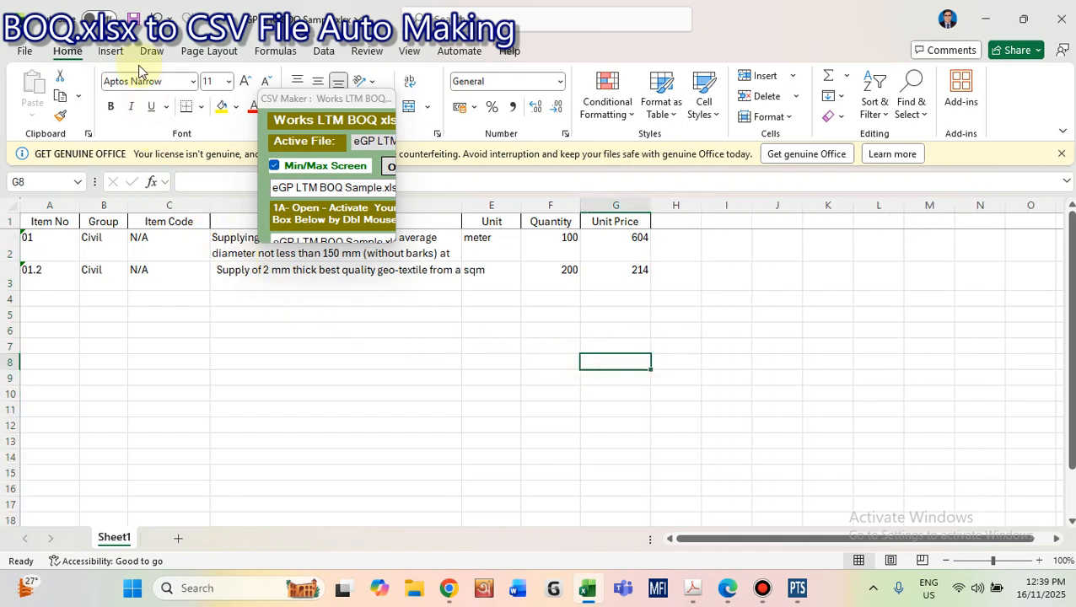
pyautogui.click(134, 19)
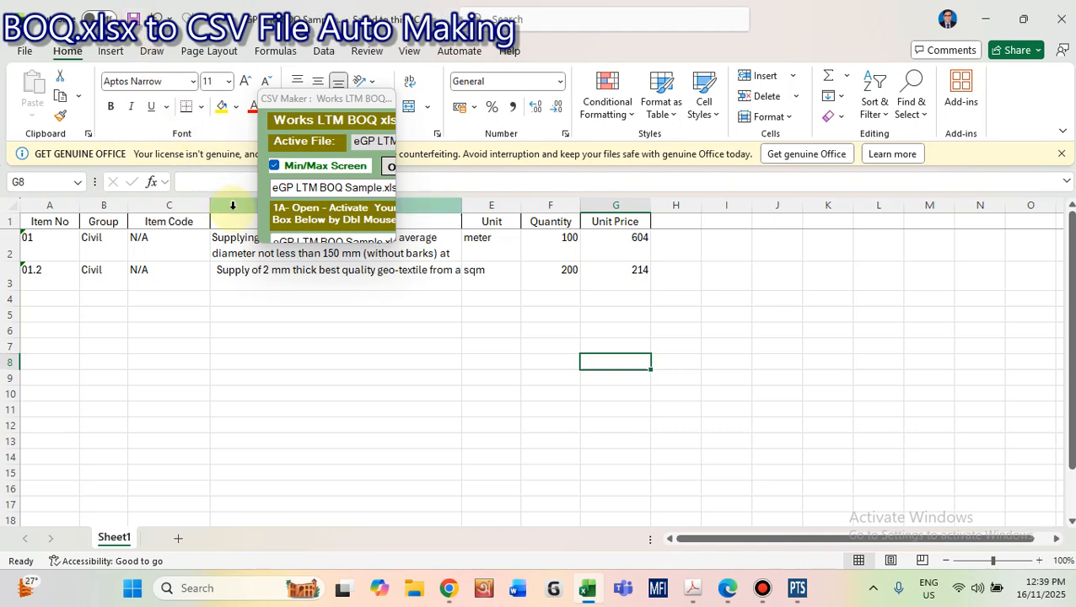
# Step: Expand the CSV Maker form, run the Strong check for CSV on the BOQ and acknowledge its messages
pyautogui.click(310, 167)
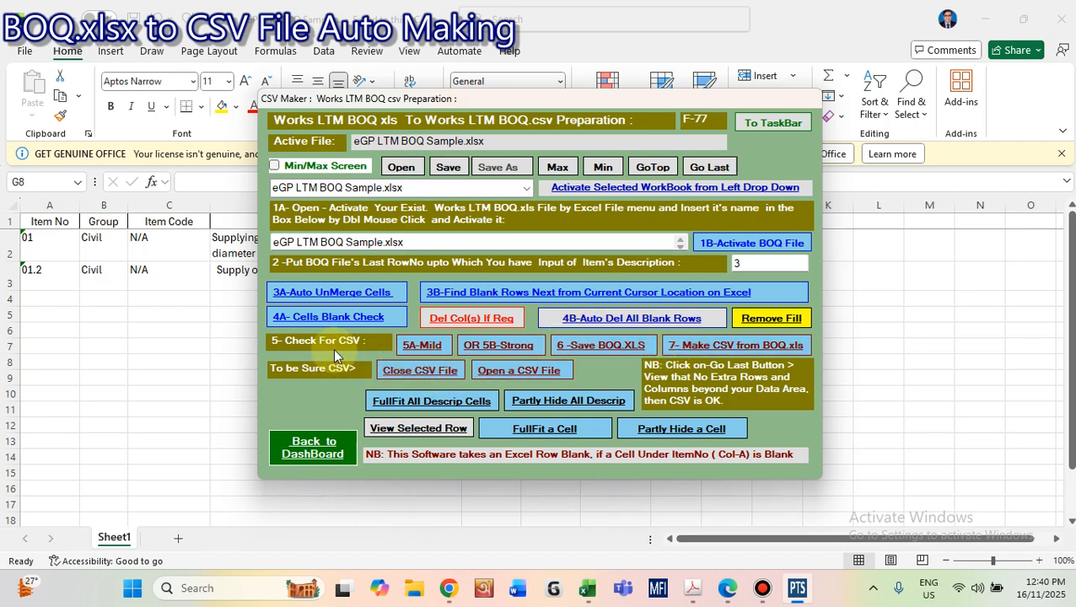
pyautogui.click(496, 347)
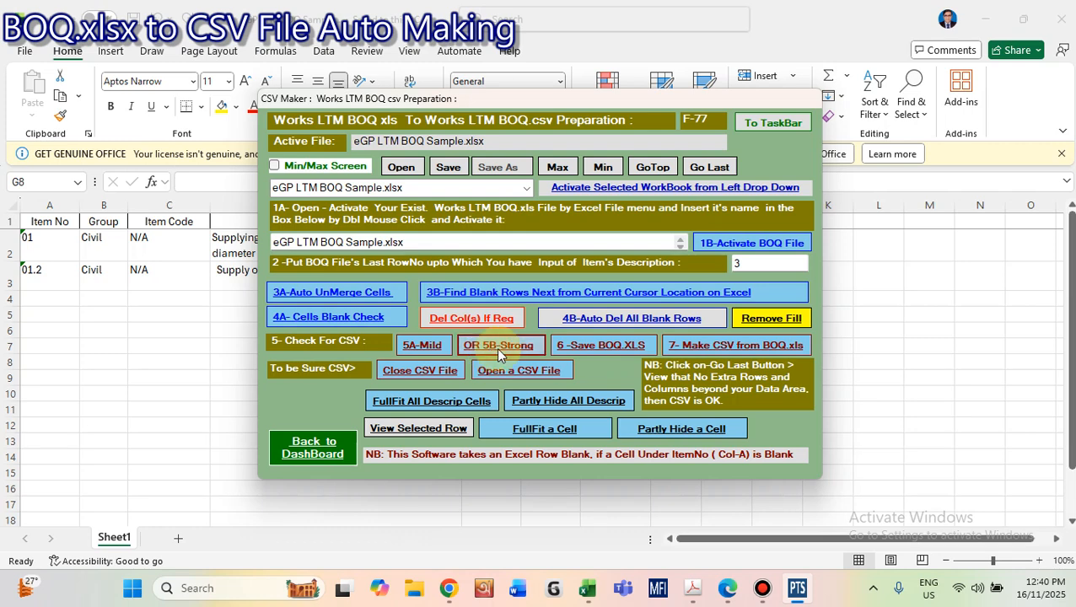
pyautogui.click(620, 341)
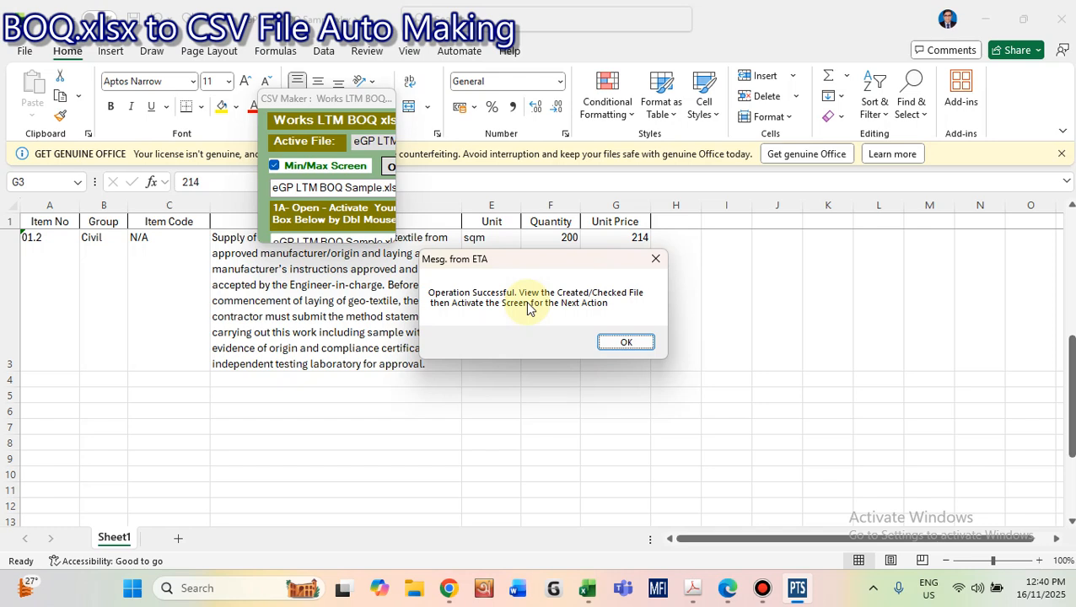
pyautogui.click(613, 344)
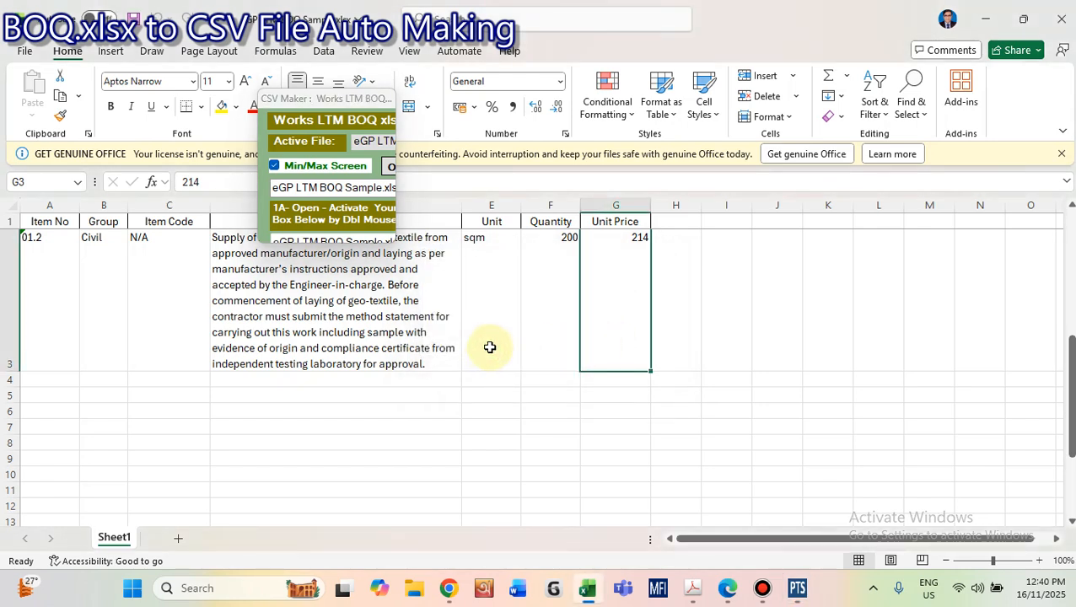
# Step: Clear the Quantity of item 01.2 in cell F3 to test the check for CSV
pyautogui.click(544, 315)
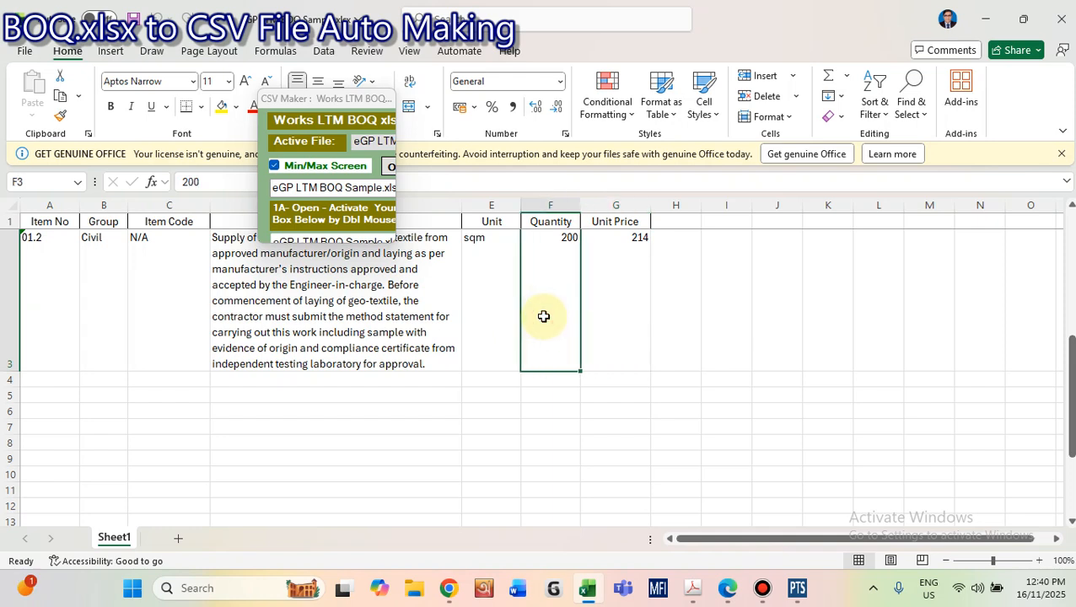
pyautogui.press('BackSpace')
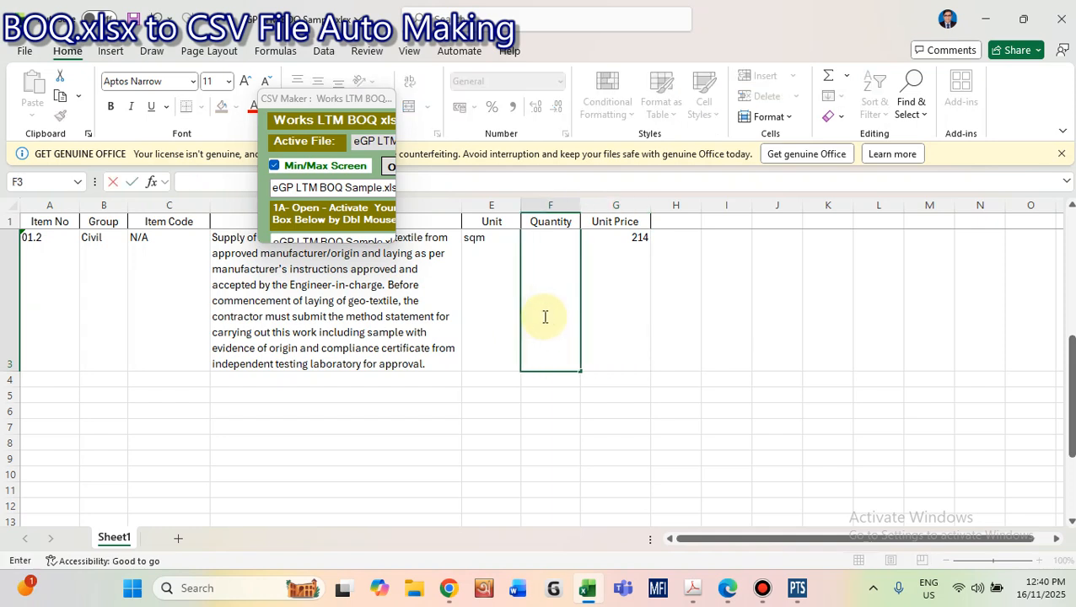
pyautogui.press('Return')
pyautogui.click(342, 376)
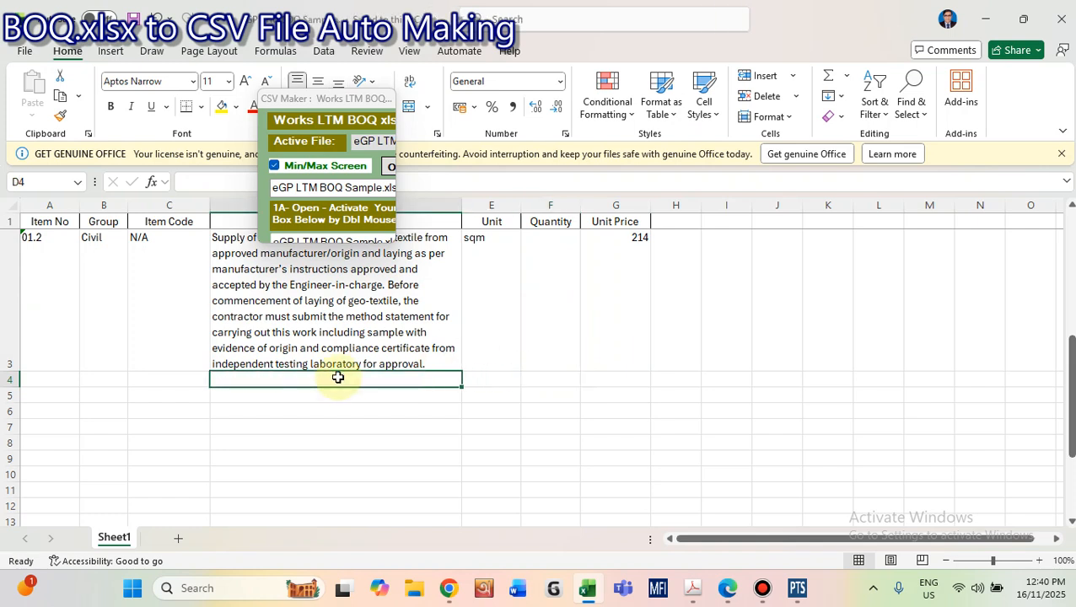
pyautogui.click(410, 288)
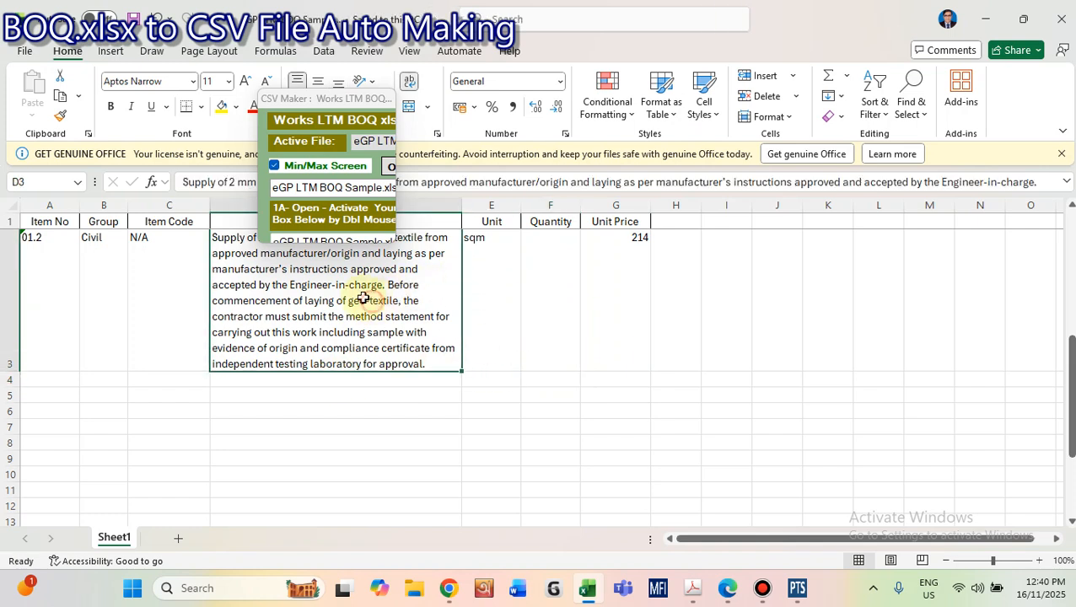
# Step: Rerun the Strong check for CSV with the Quantity of item 01.2 blank and acknowledge its messages
pyautogui.click(334, 168)
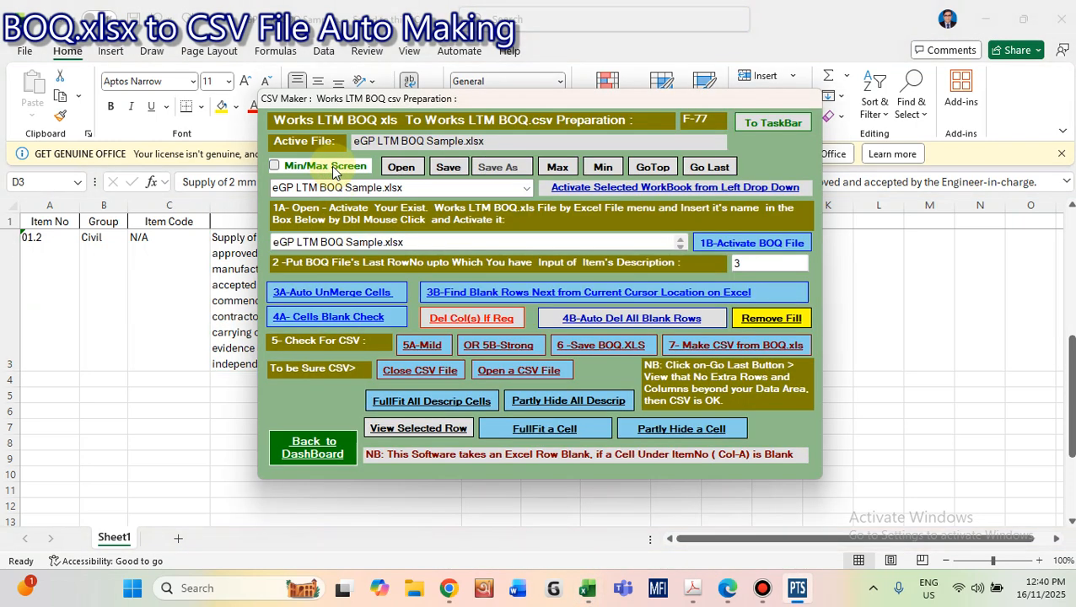
pyautogui.click(491, 345)
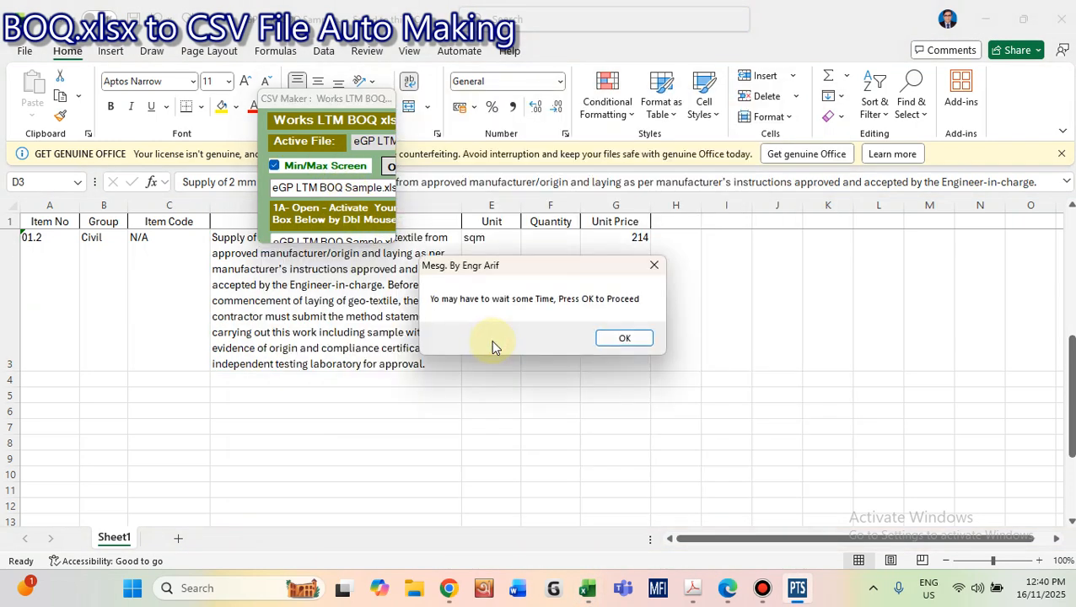
pyautogui.click(601, 342)
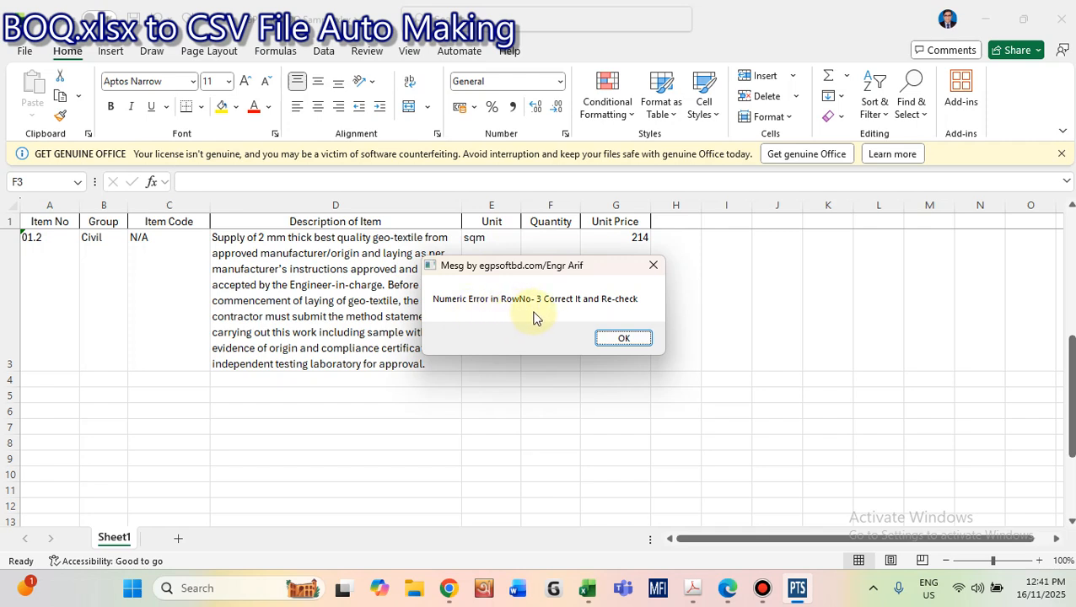
pyautogui.click(614, 339)
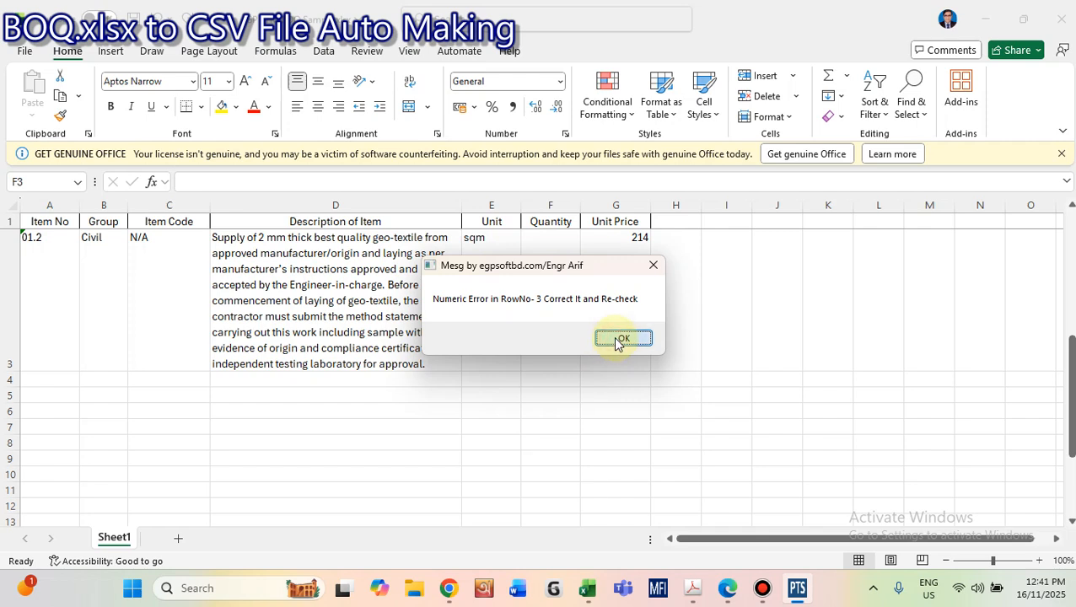
pyautogui.click(596, 353)
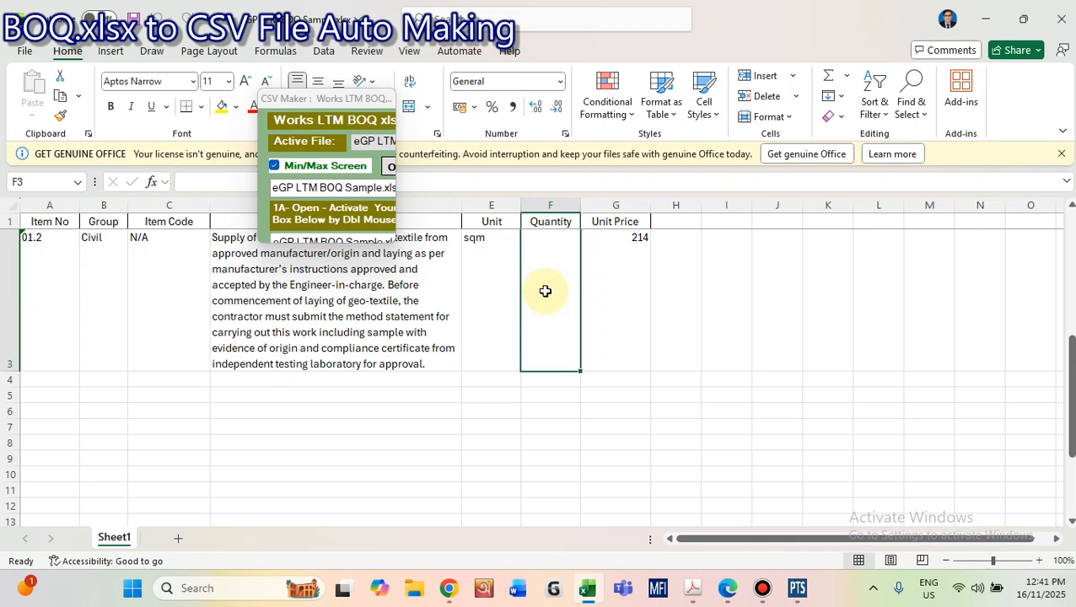
# Step: Enter 200 as the Quantity of item 01.2 in cell F3 and save the workbook
pyautogui.click(582, 363)
pyautogui.scroll(1, 583, 362)
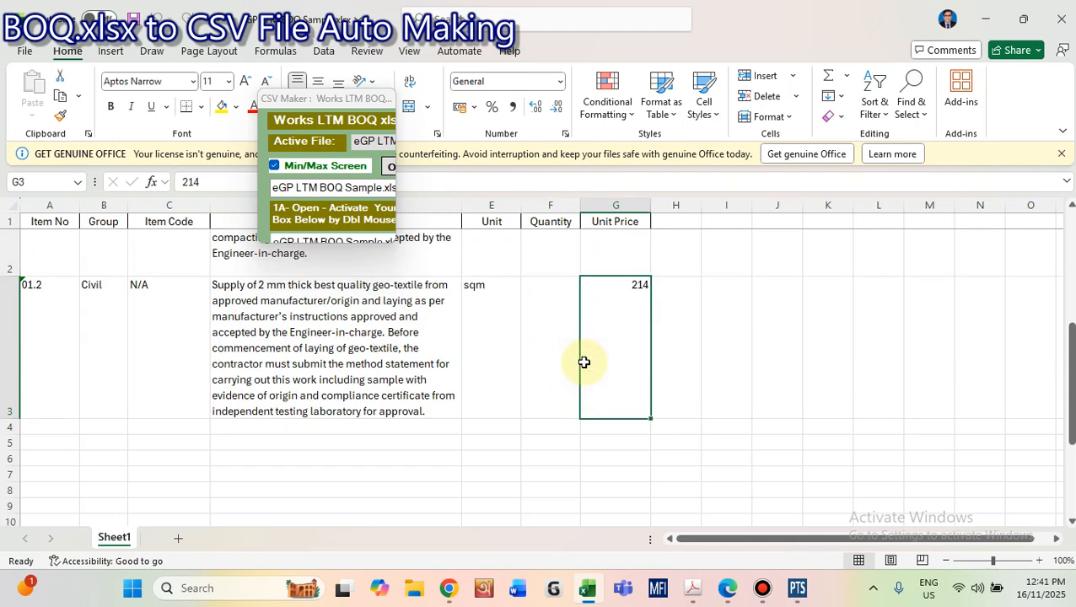
pyautogui.scroll(3, 584, 362)
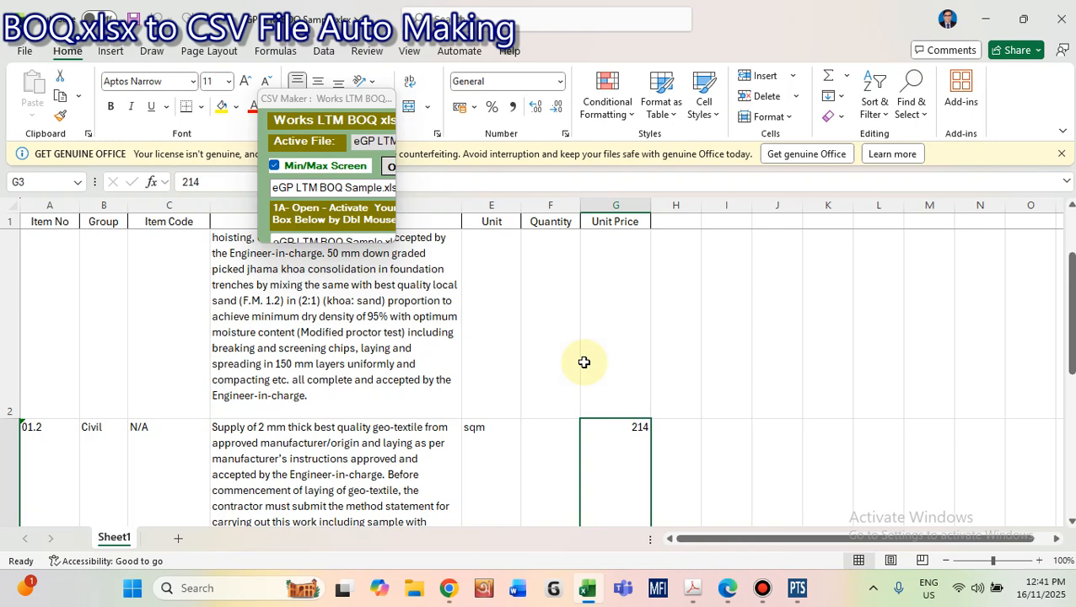
pyautogui.click(555, 340)
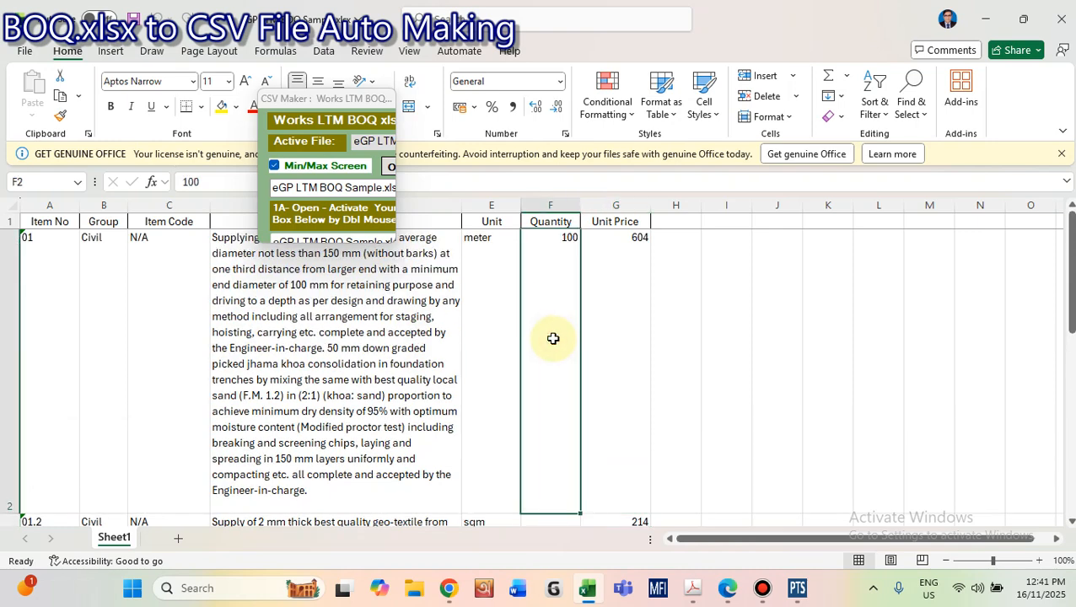
pyautogui.press('Down')
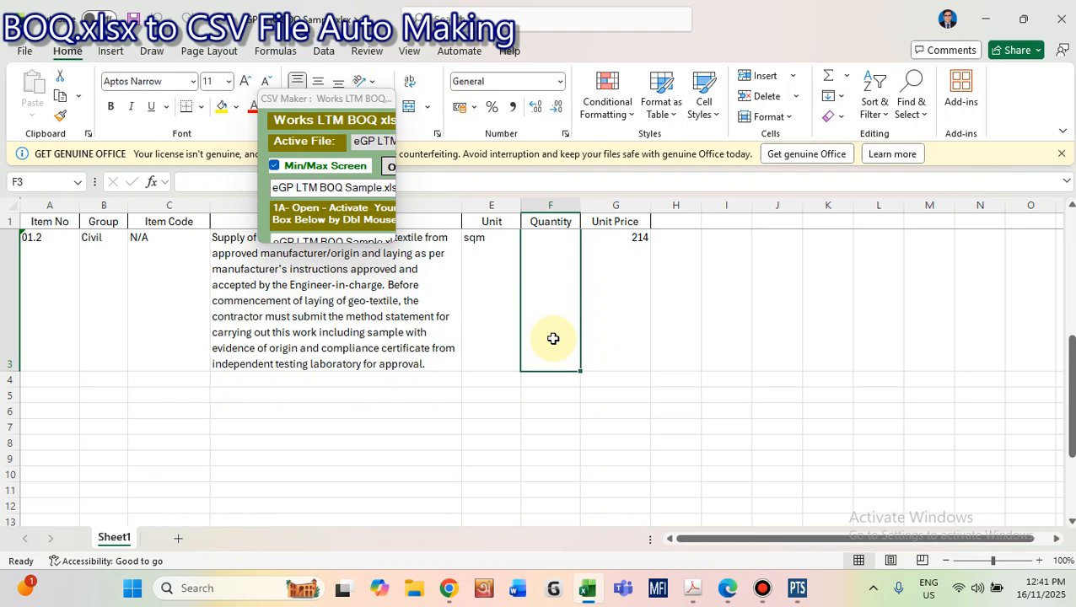
pyautogui.press('Up')
pyautogui.press('Up')
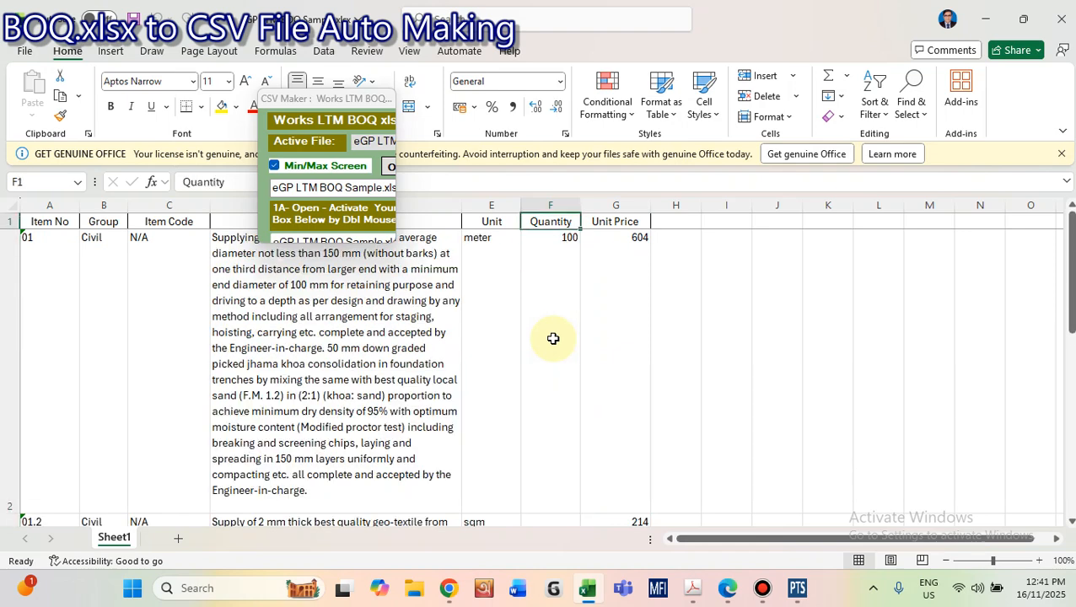
pyautogui.press('Down')
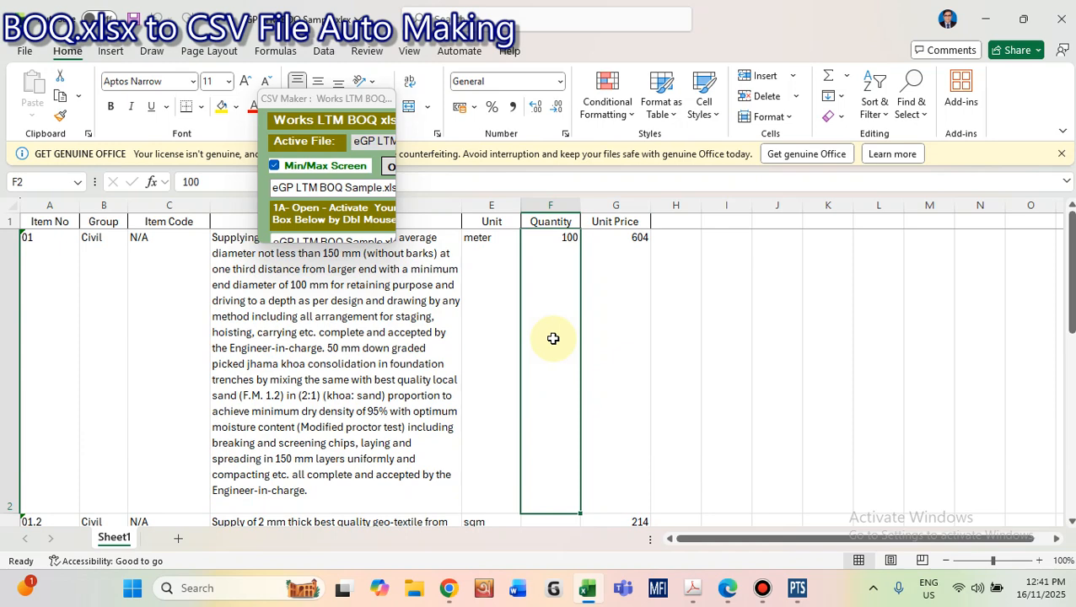
pyautogui.press('Down')
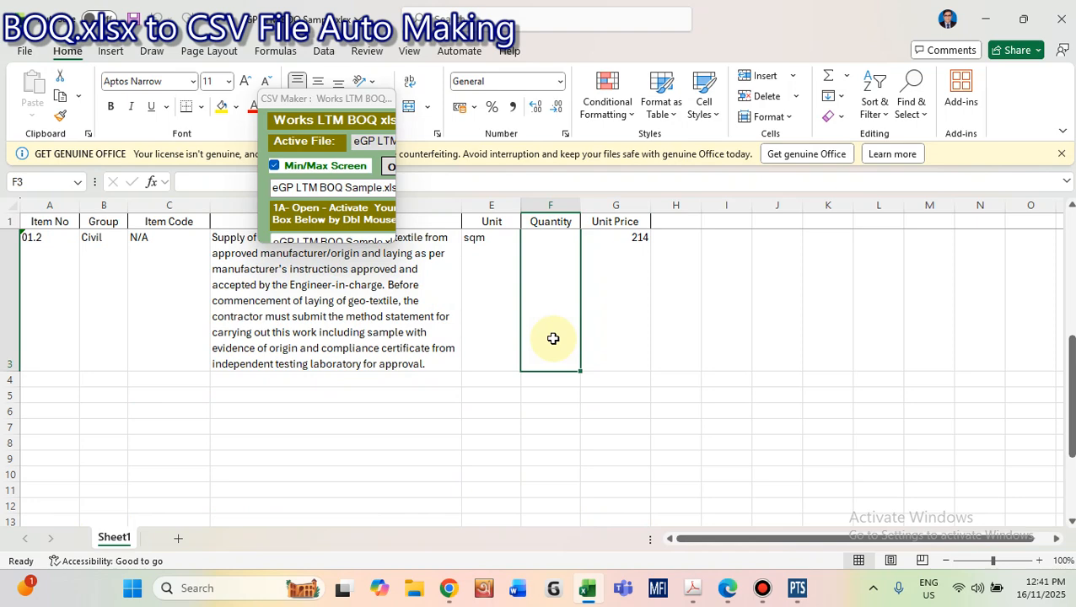
pyautogui.write('200')
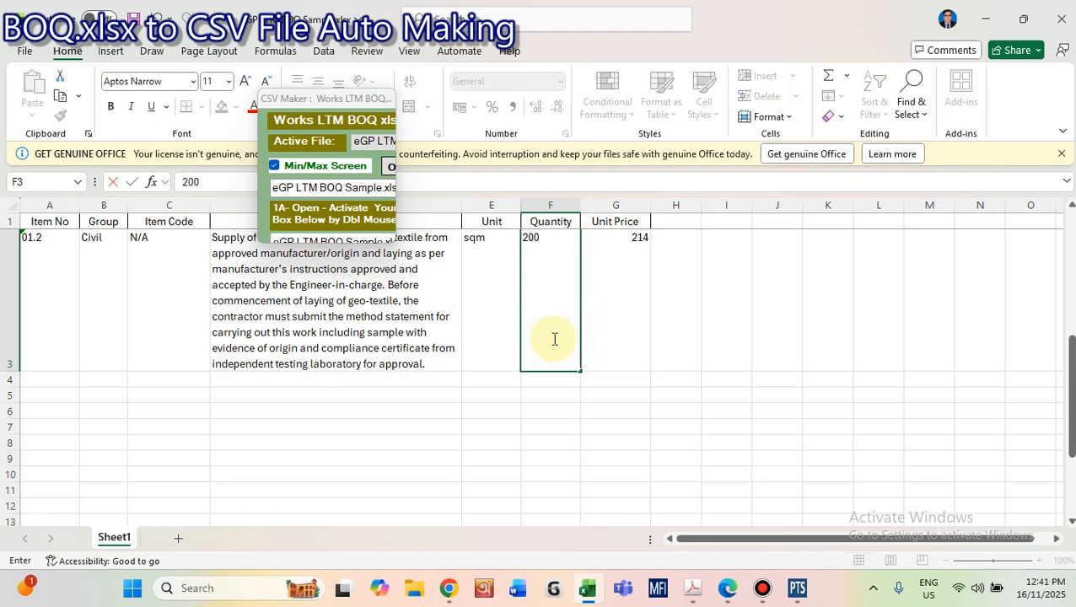
pyautogui.press('Return')
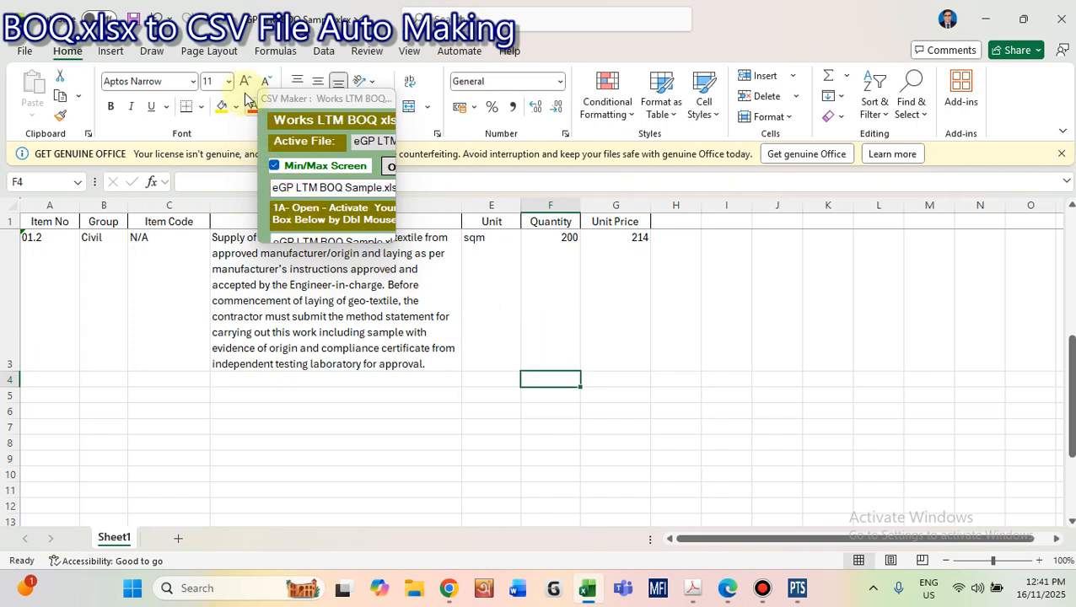
pyautogui.click(137, 22)
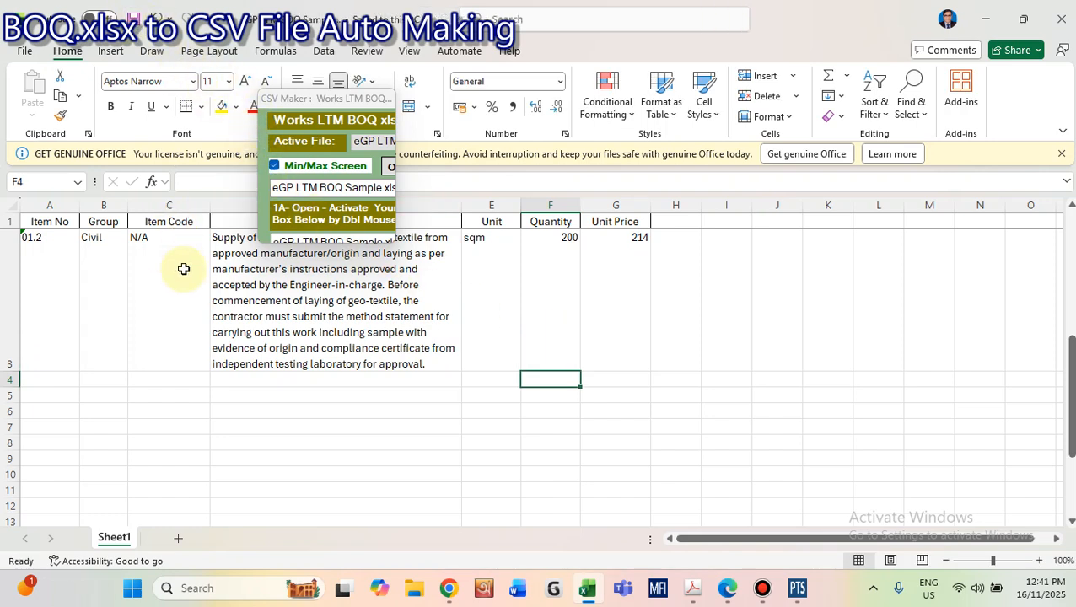
# Step: Go to the last used cell, run the Strong check for CSV on the completed BOQ and acknowledge its messages
pyautogui.click(183, 268)
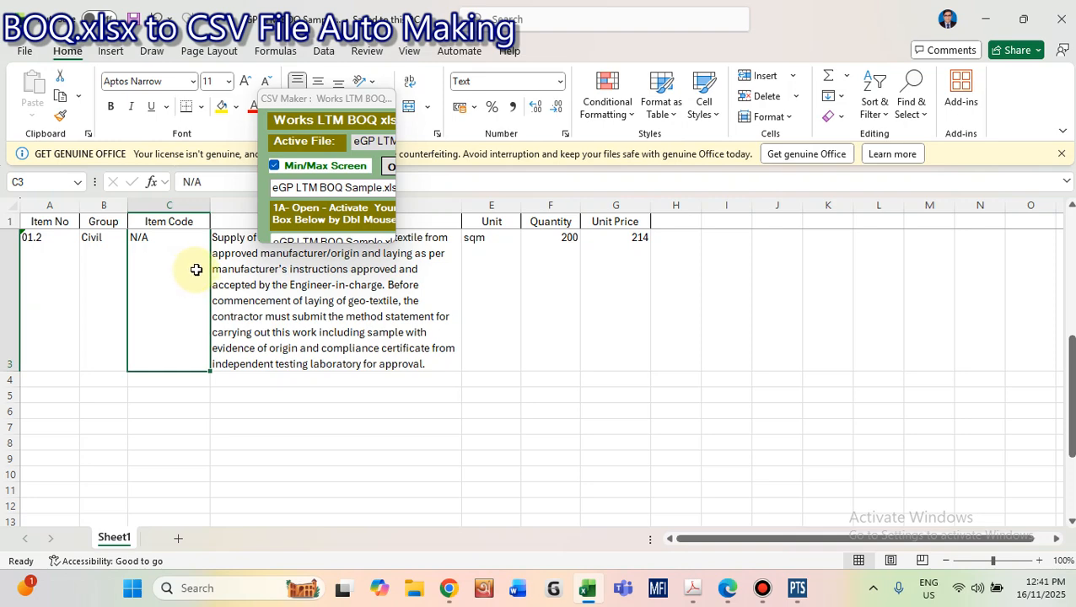
pyautogui.hotkey('ctrl', 'Right')
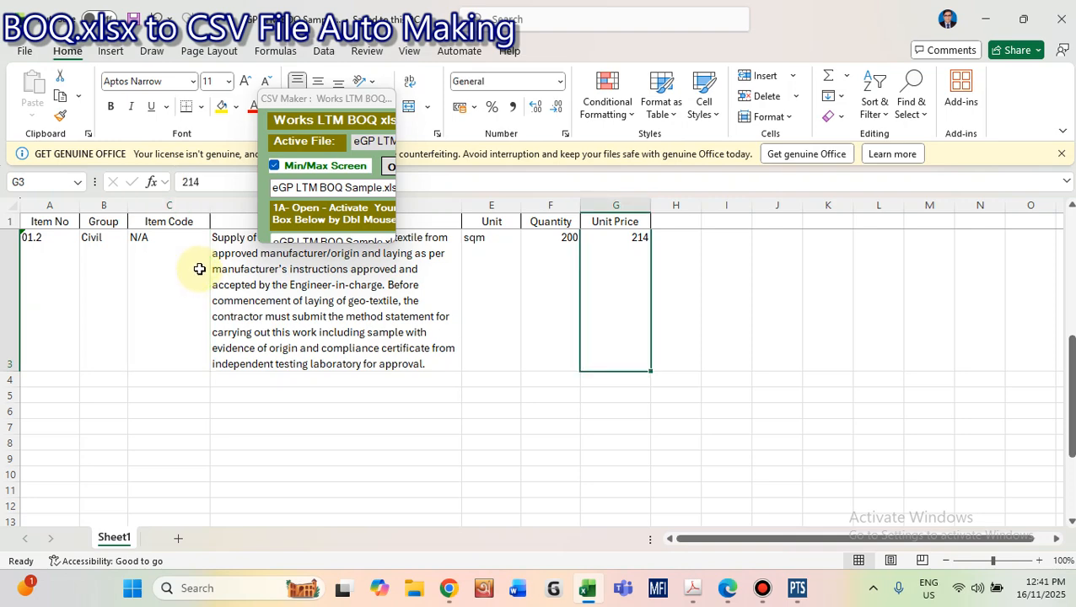
pyautogui.click(314, 167)
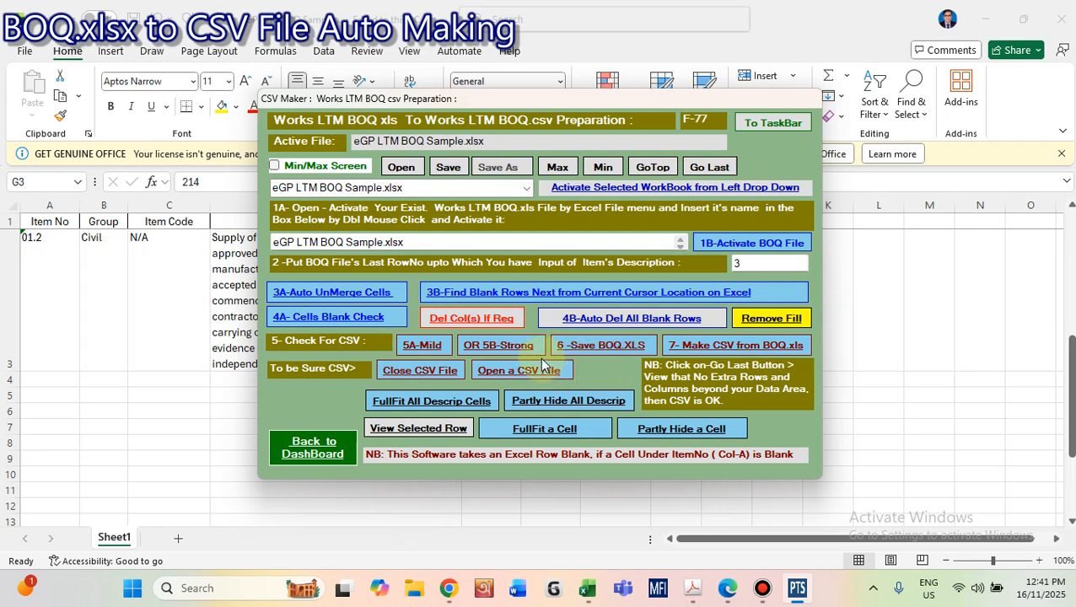
pyautogui.click(503, 346)
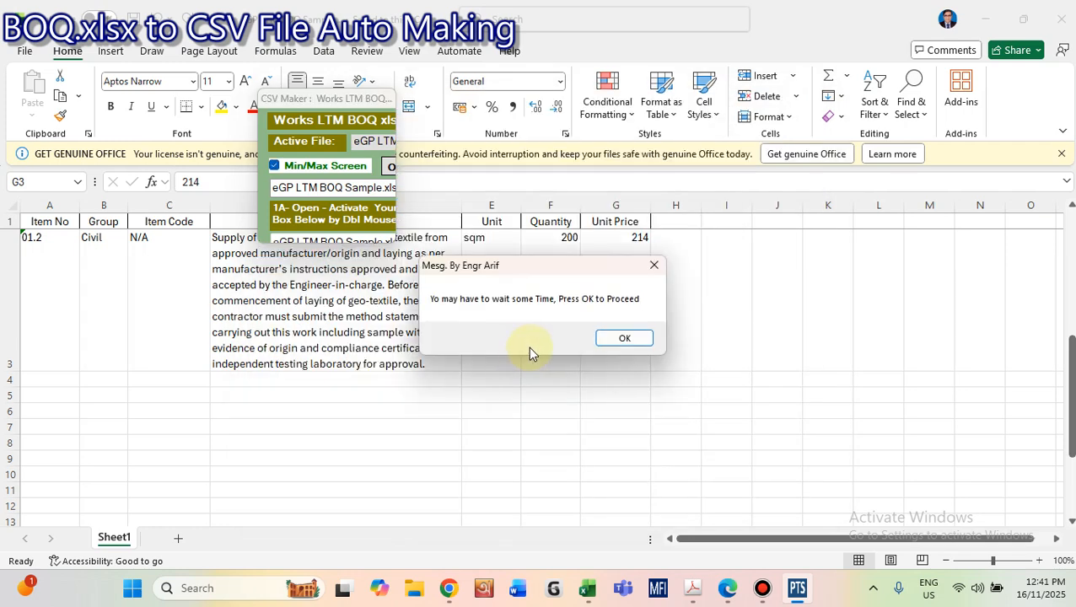
pyautogui.click(608, 338)
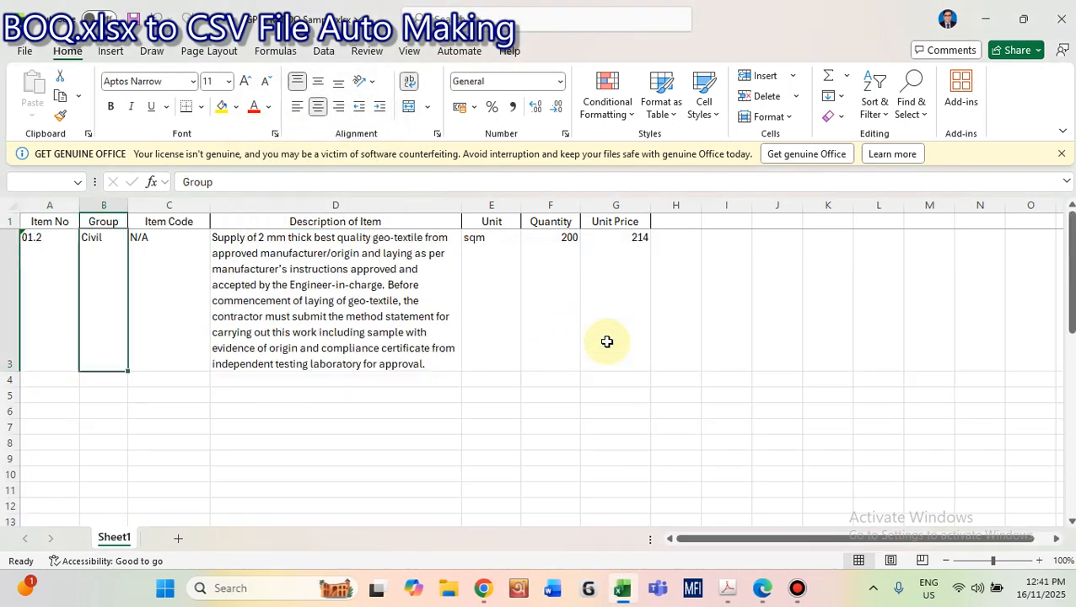
pyautogui.click(609, 344)
# Step: Shrink the heights of rows 2 and 3 to about three lines of description each and save the workbook
pyautogui.scroll(5, 493, 377)
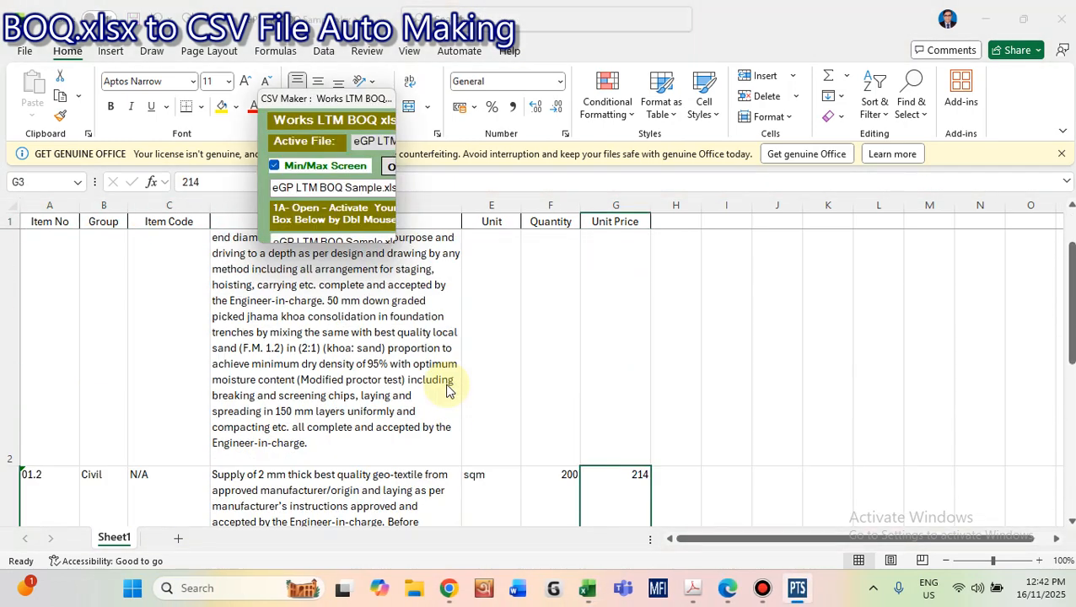
pyautogui.scroll(-1, 504, 371)
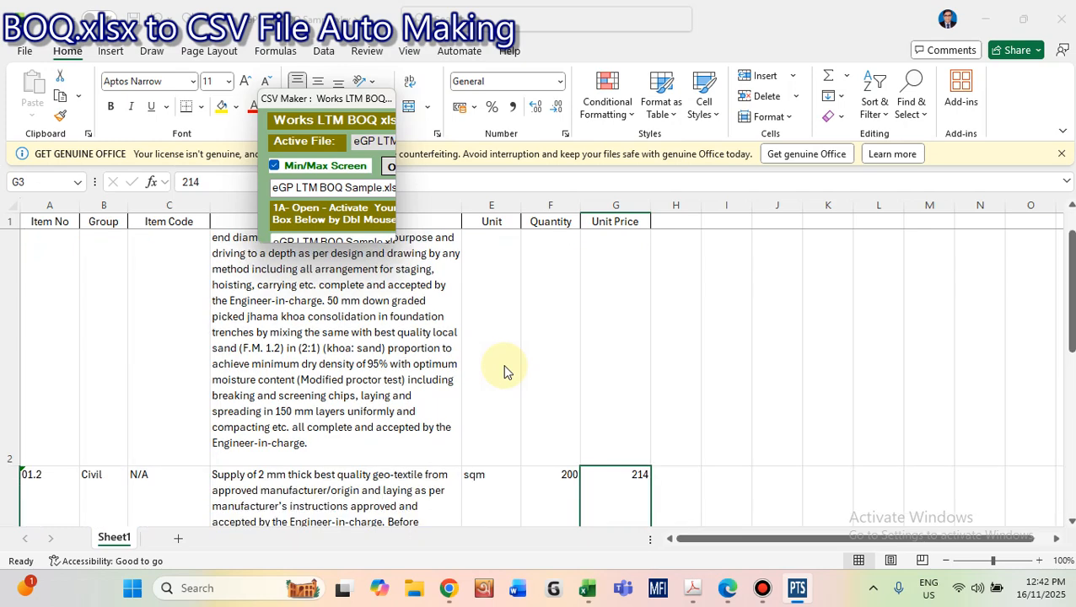
pyautogui.scroll(-3, 505, 371)
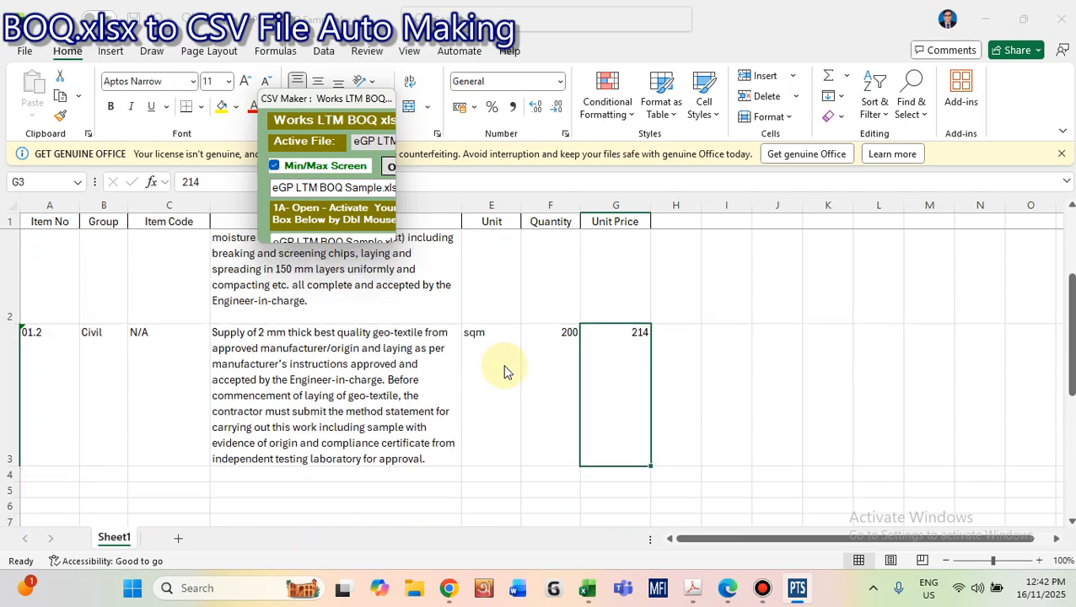
pyautogui.scroll(-2, 504, 371)
pyautogui.scroll(2, 504, 371)
pyautogui.scroll(4, 505, 371)
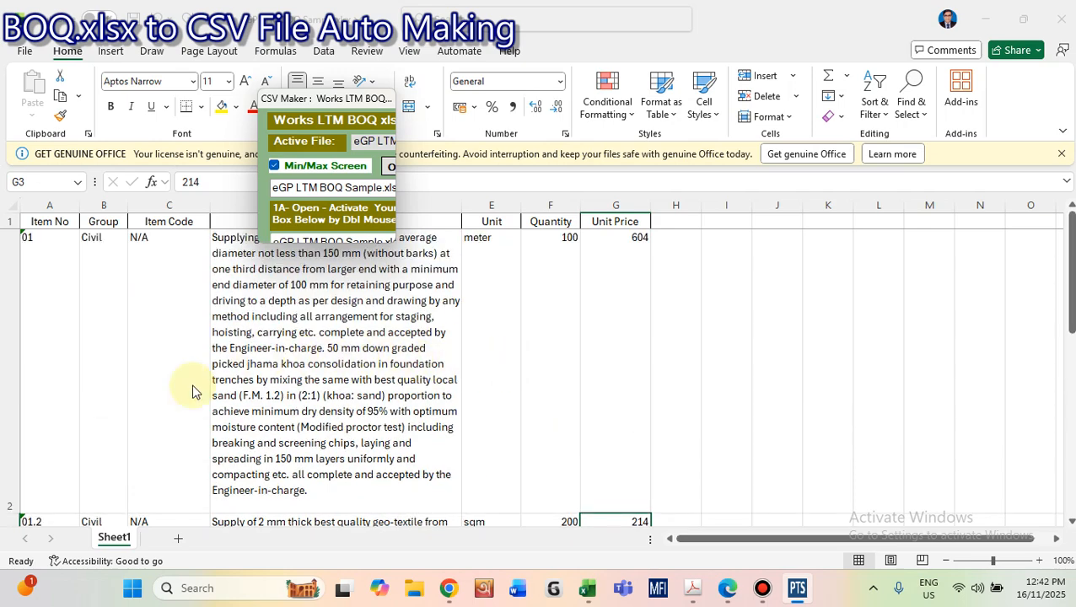
pyautogui.moveTo(13, 514); pyautogui.dragTo(79, 280)
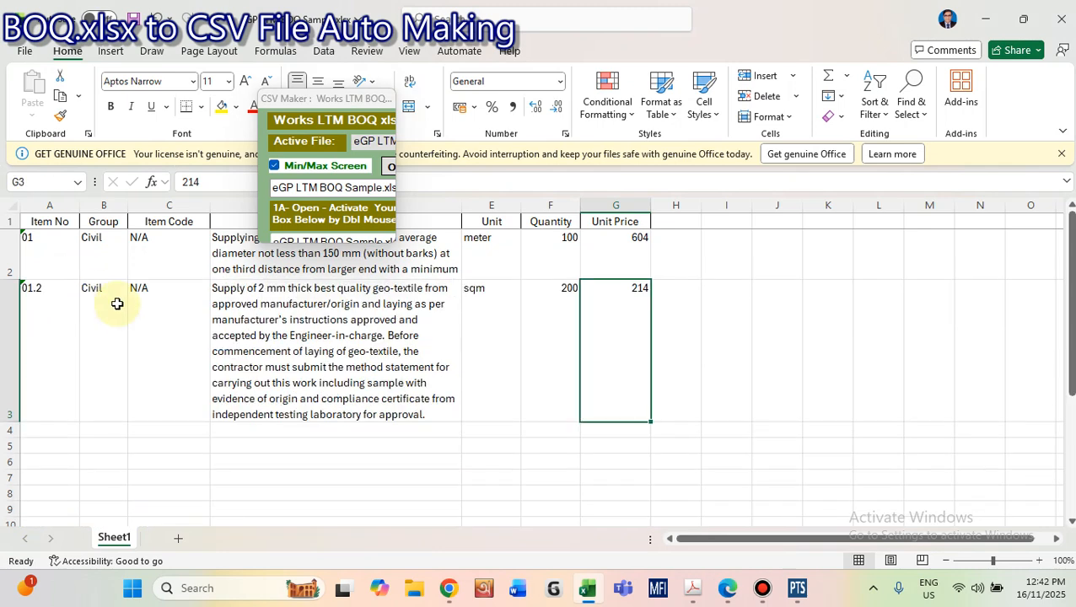
pyautogui.click(375, 383)
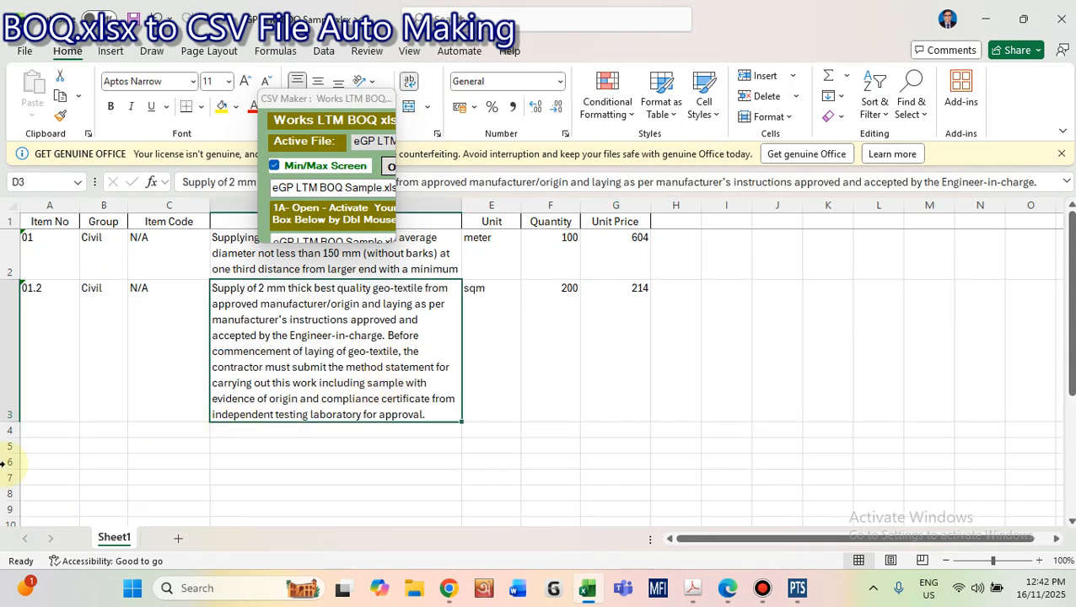
pyautogui.moveTo(12, 426); pyautogui.dragTo(12, 330)
pyautogui.click(274, 397)
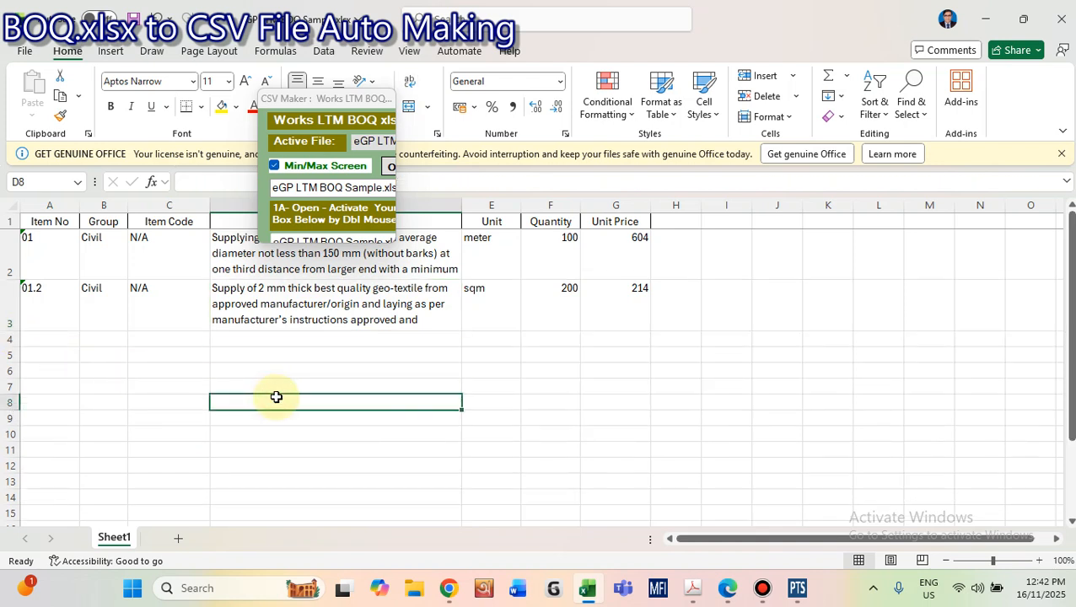
pyautogui.click(227, 269)
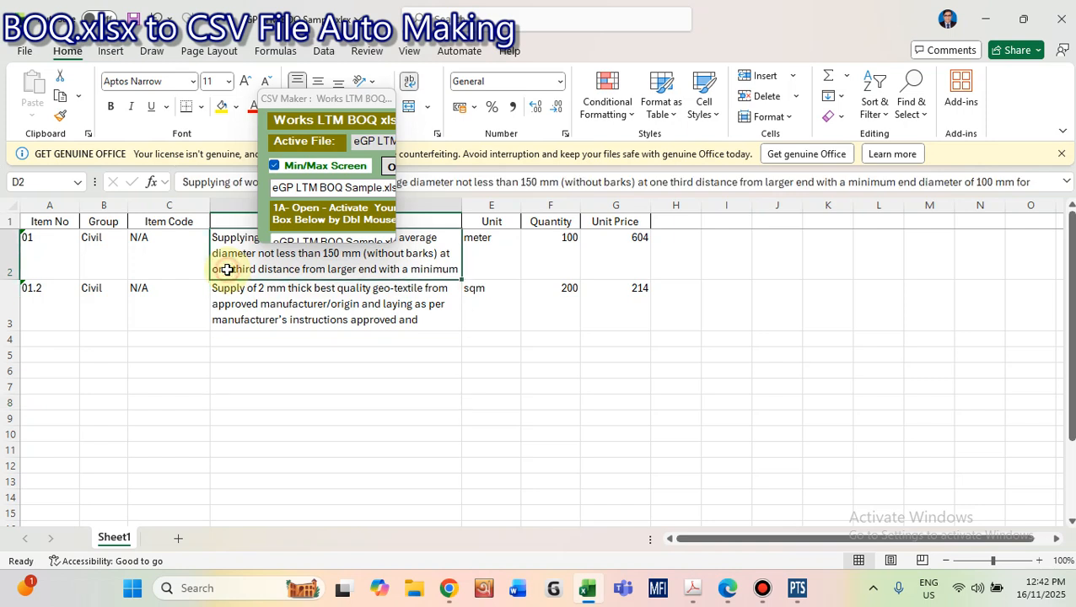
pyautogui.click(257, 304)
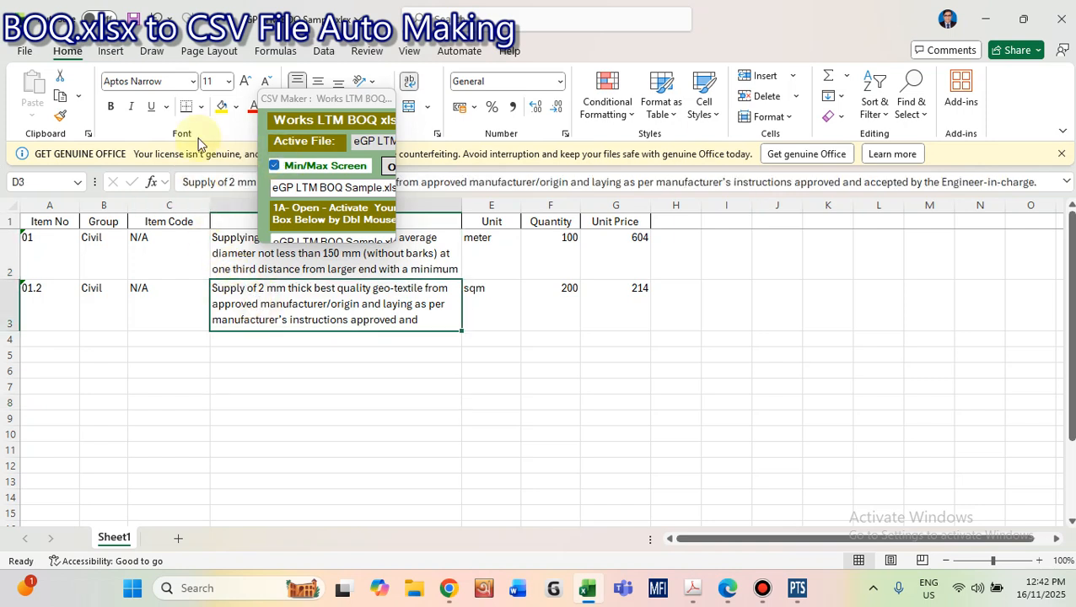
pyautogui.click(135, 18)
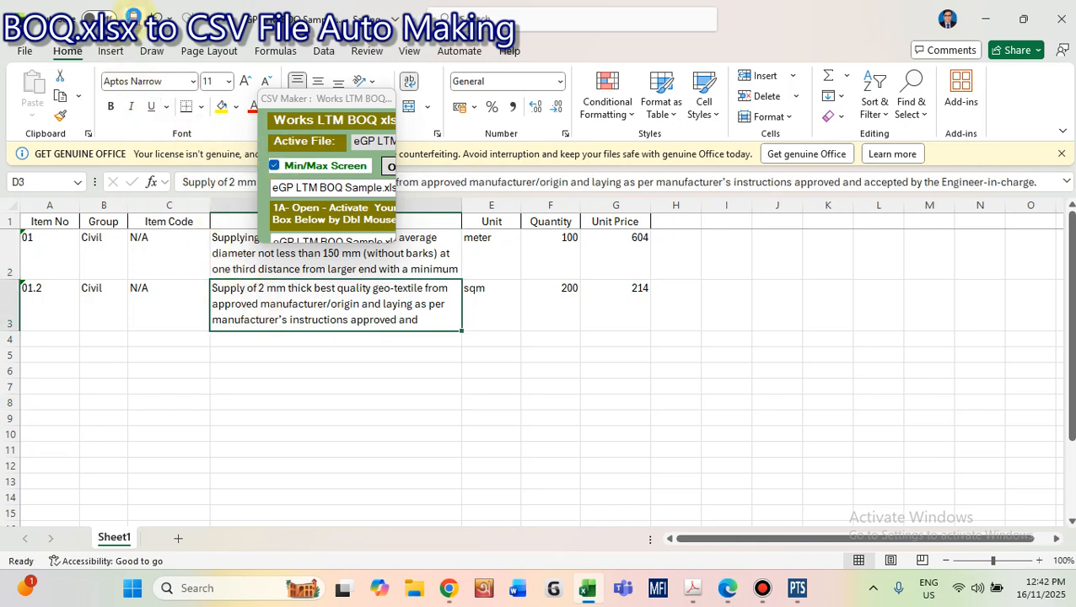
# Step: Jump from the Item Code cell C2 to the last used cell to check for extra rows or columns beyond the BOQ data
pyautogui.click(313, 166)
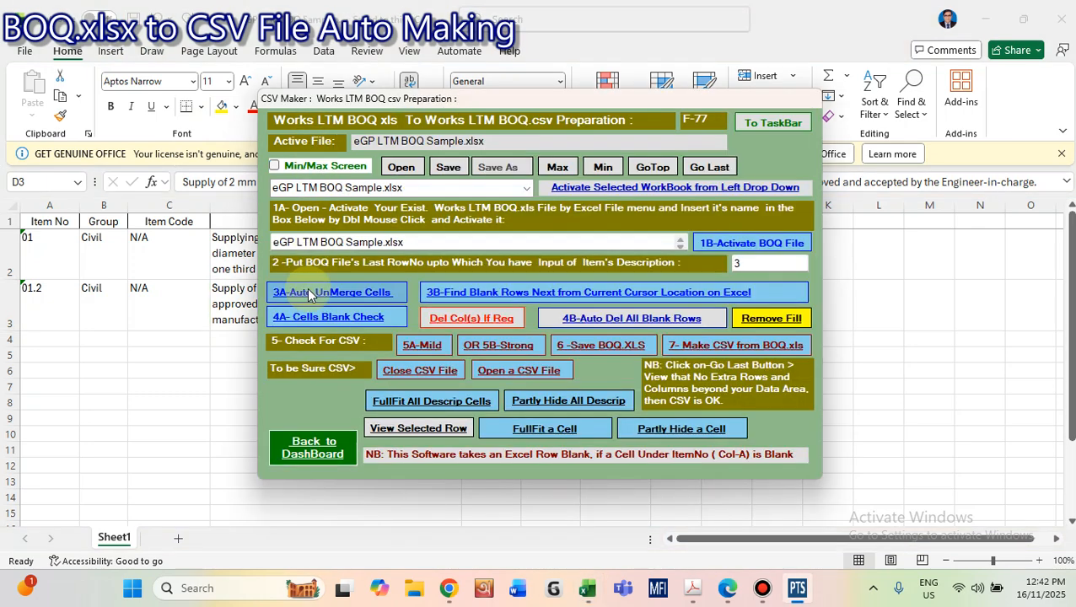
pyautogui.click(215, 310)
pyautogui.click(196, 265)
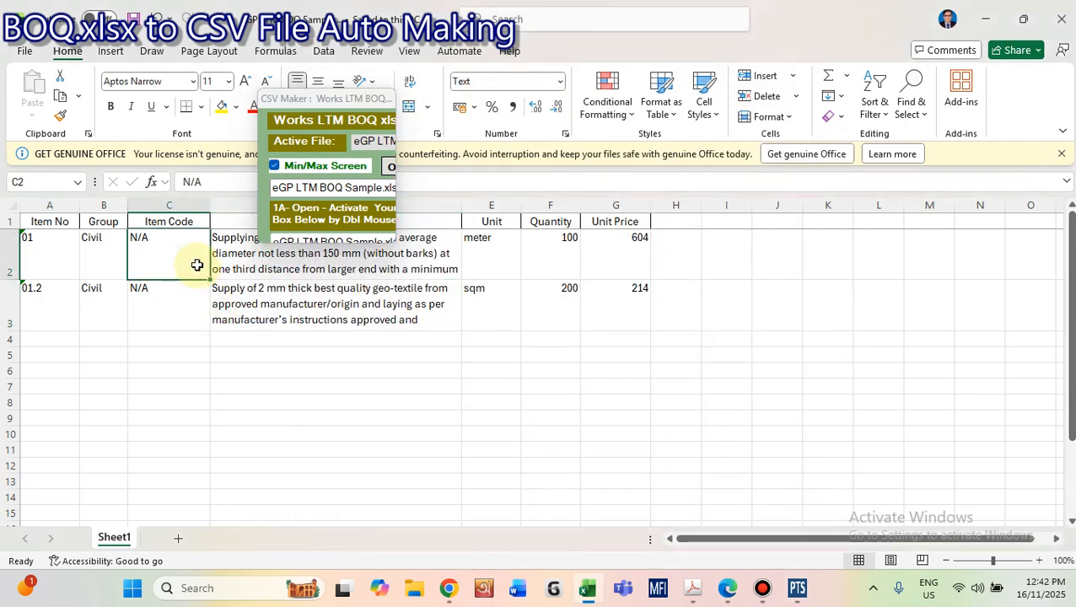
pyautogui.hotkey('ctrl', 'End')
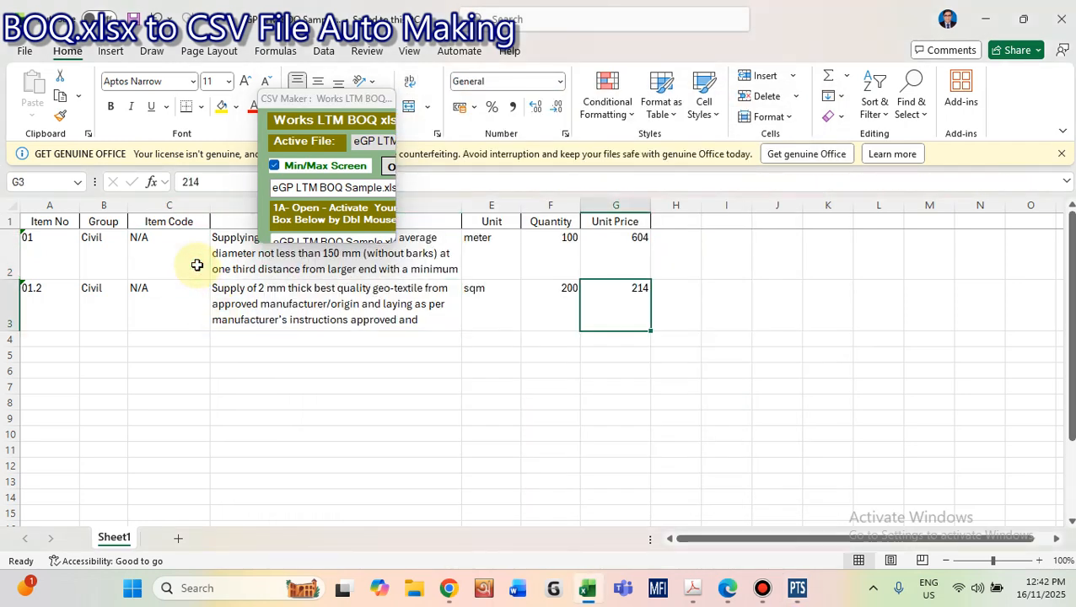
# Step: Save the BOQ with the CSV Maker's Save BOQ.XLS command and acknowledge the message
pyautogui.click(327, 168)
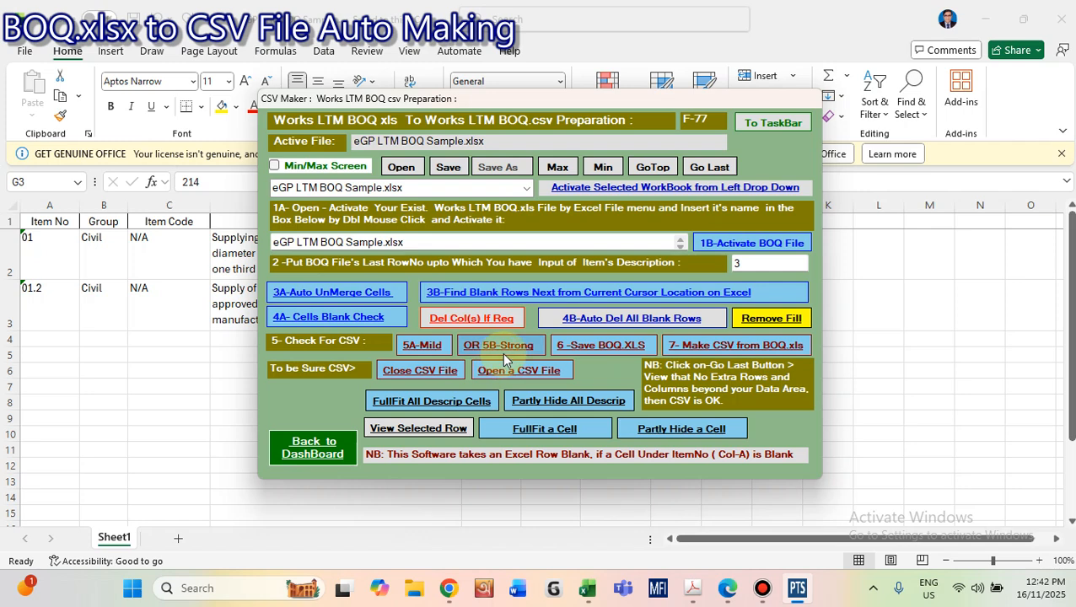
pyautogui.click(591, 348)
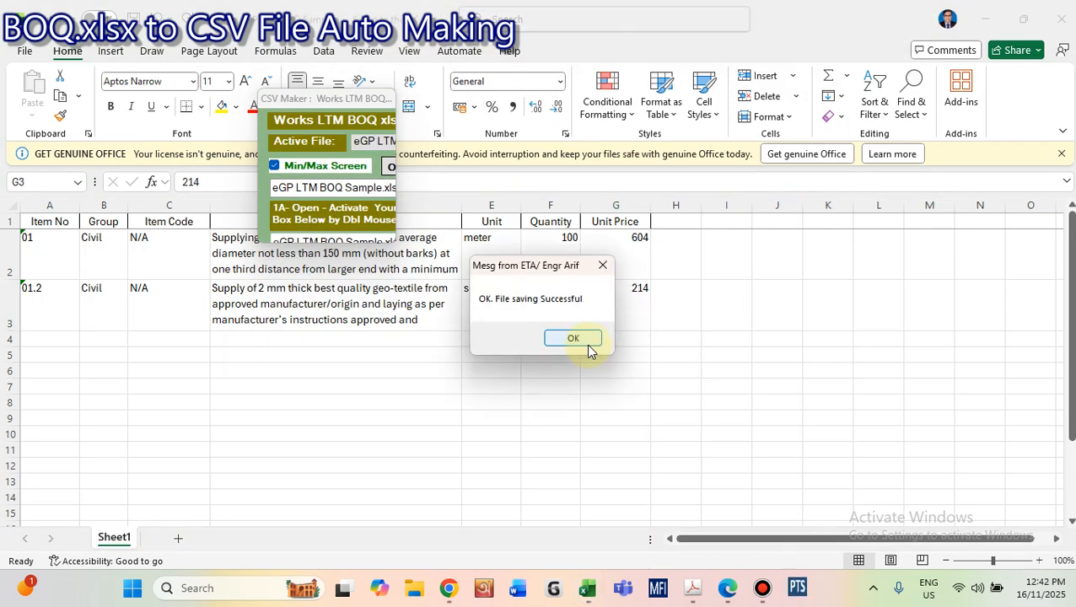
pyautogui.click(568, 338)
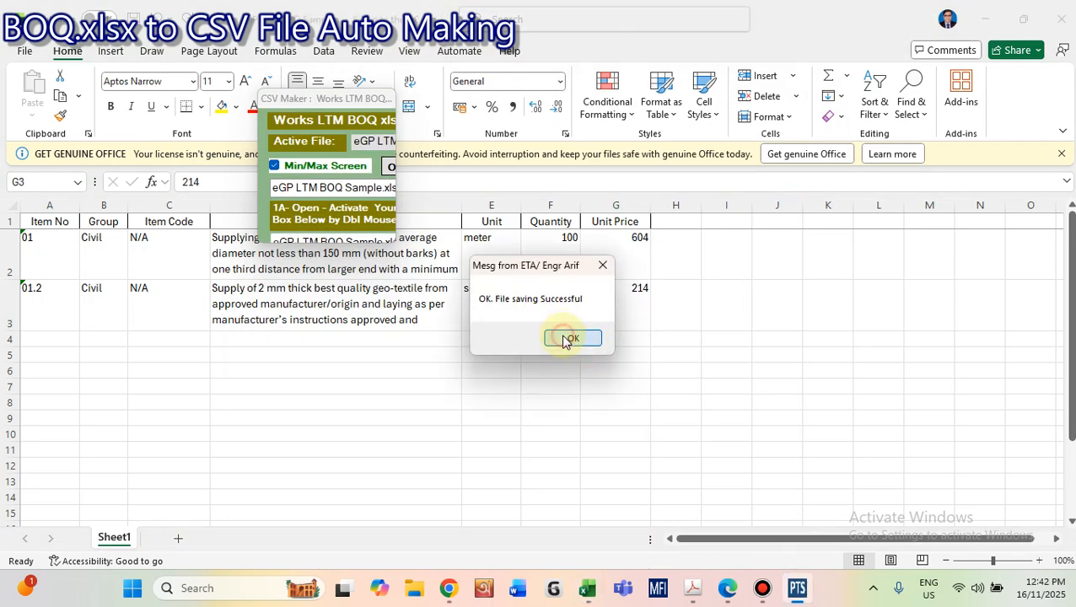
# Step: Run Make CSV from BOQ.xls and choose the Sample Files folder inside 04-eGP PE Tendering Solutions-2025 on drive F: as the save location
pyautogui.click(359, 167)
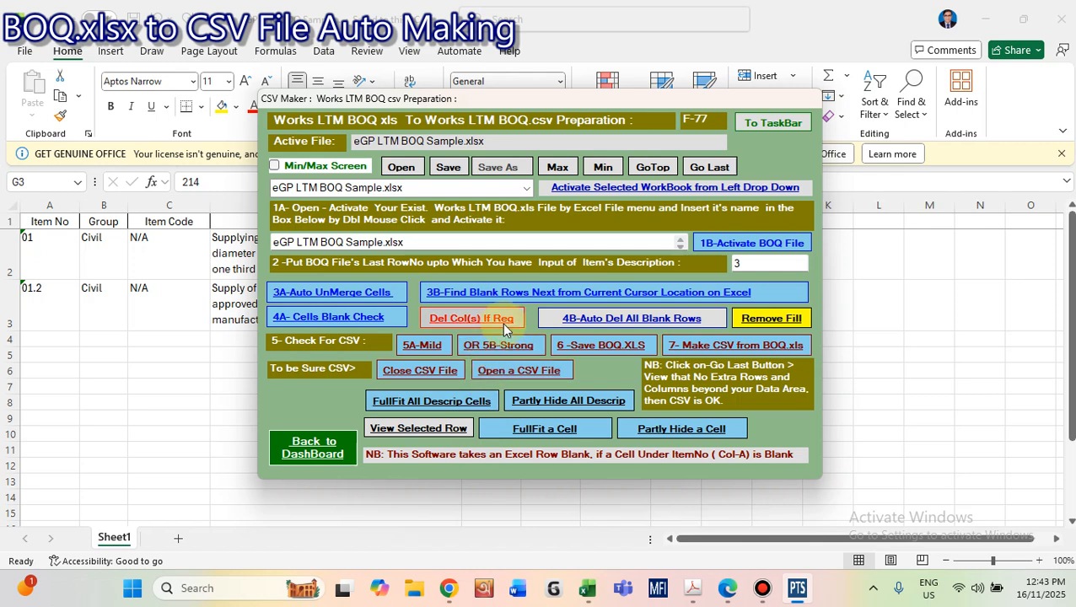
pyautogui.click(715, 346)
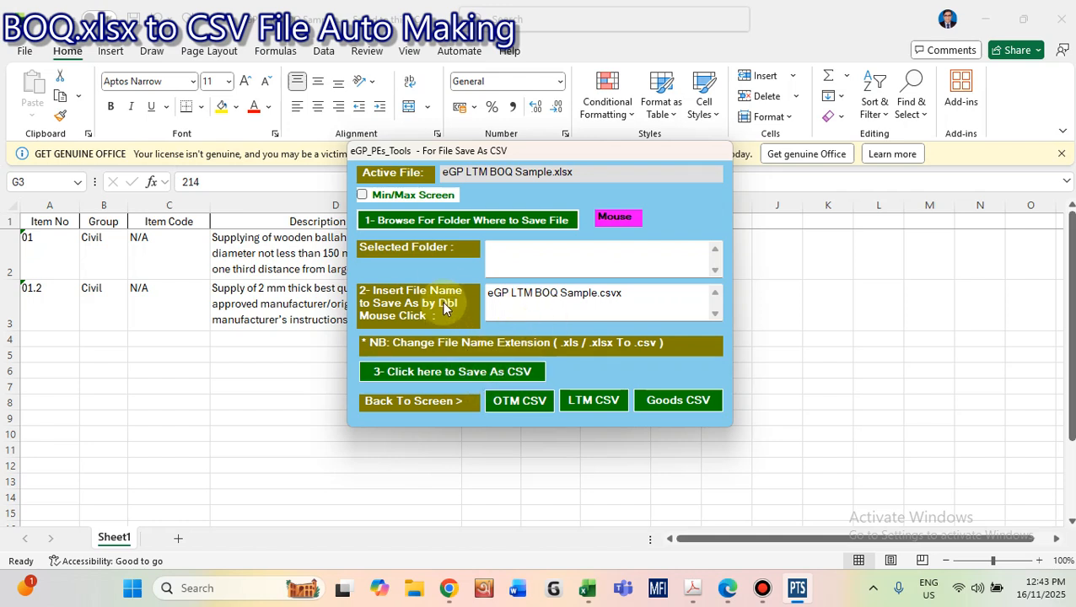
pyautogui.click(453, 224)
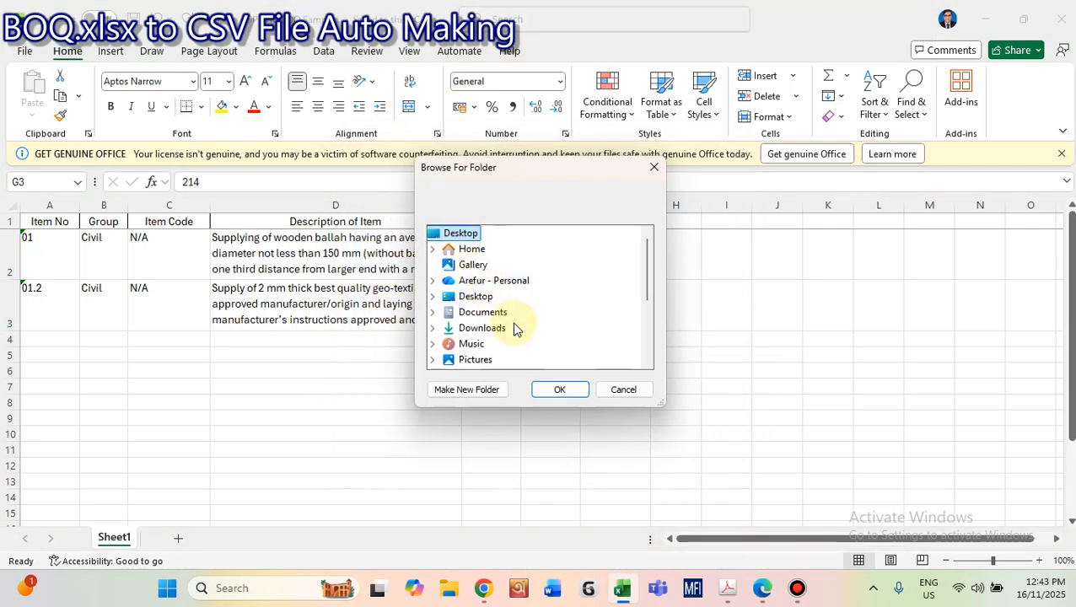
pyautogui.scroll(-2, 515, 328)
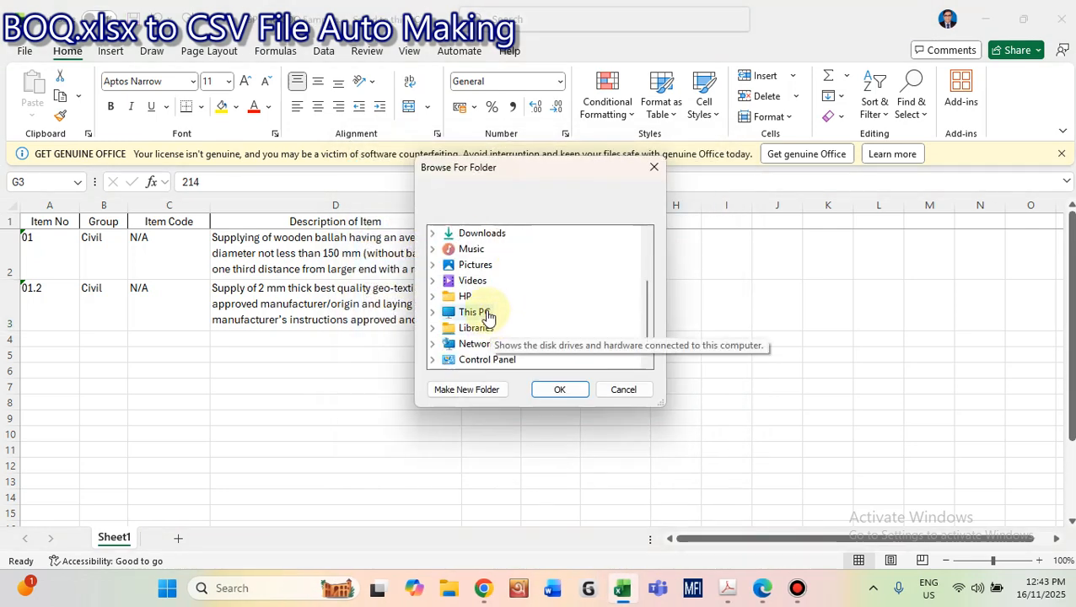
pyautogui.doubleClick(486, 313)
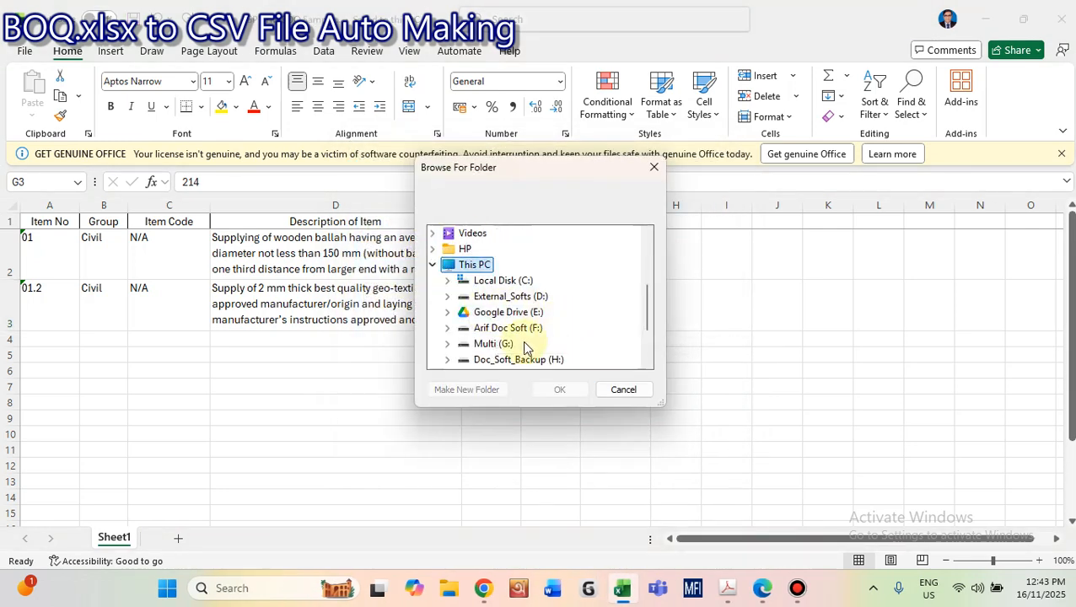
pyautogui.doubleClick(507, 328)
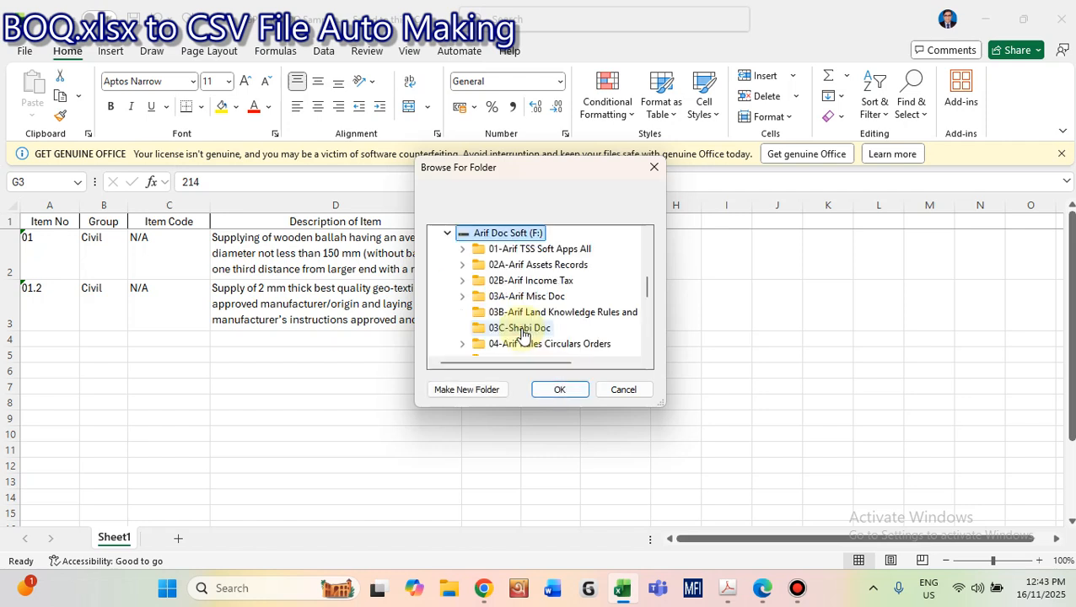
pyautogui.doubleClick(554, 250)
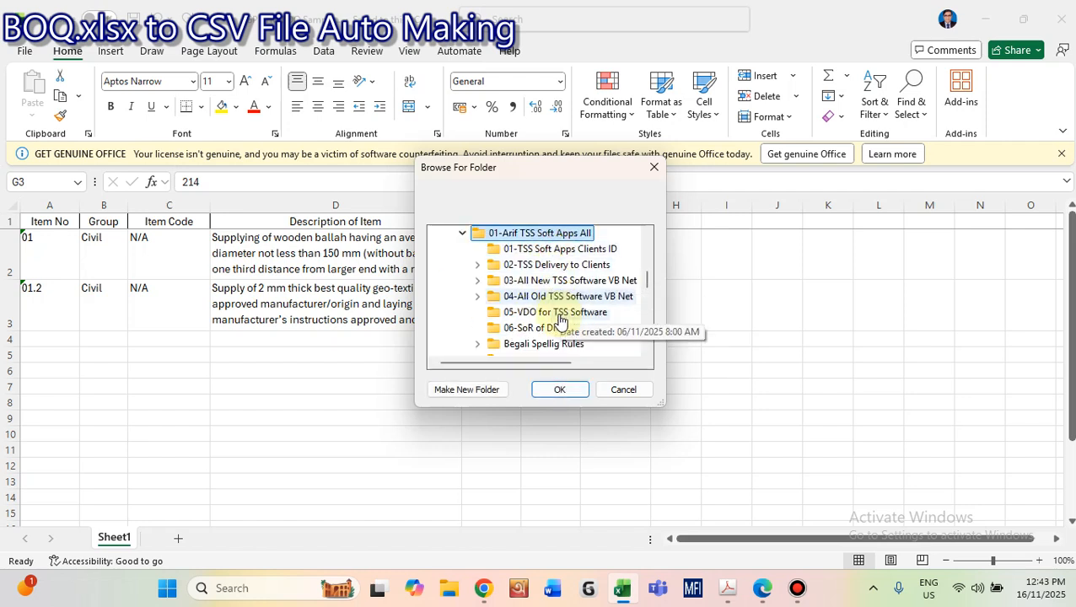
pyautogui.doubleClick(545, 285)
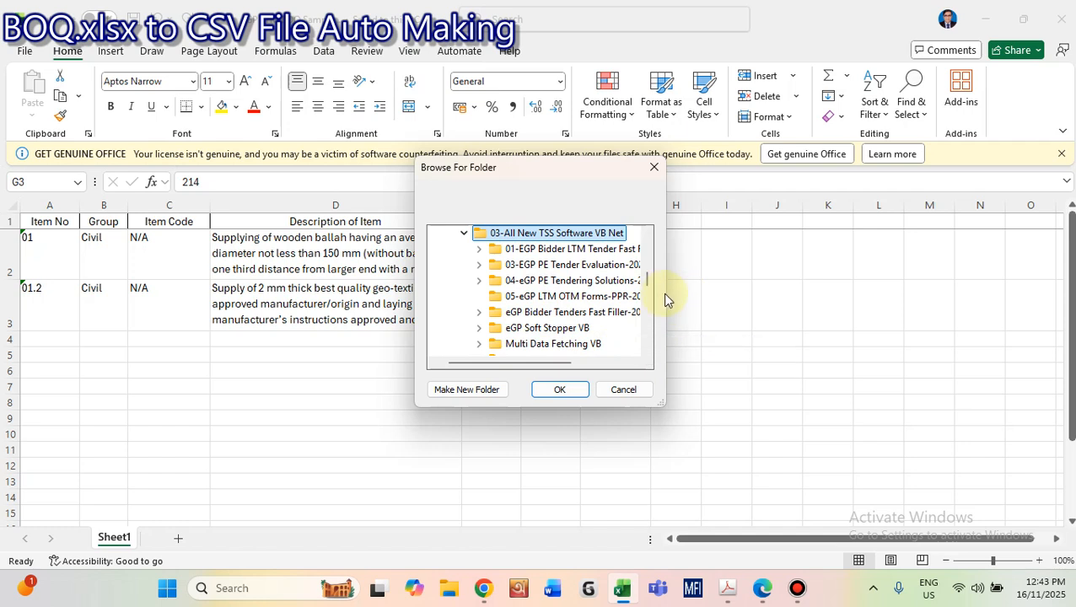
pyautogui.moveTo(666, 293); pyautogui.dragTo(784, 319)
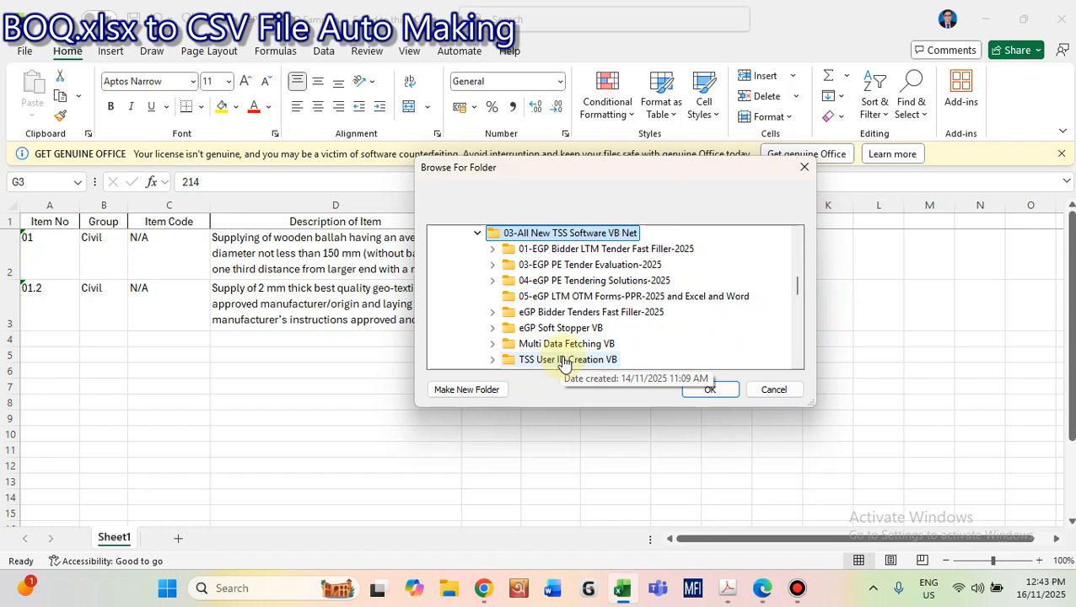
pyautogui.click(601, 286)
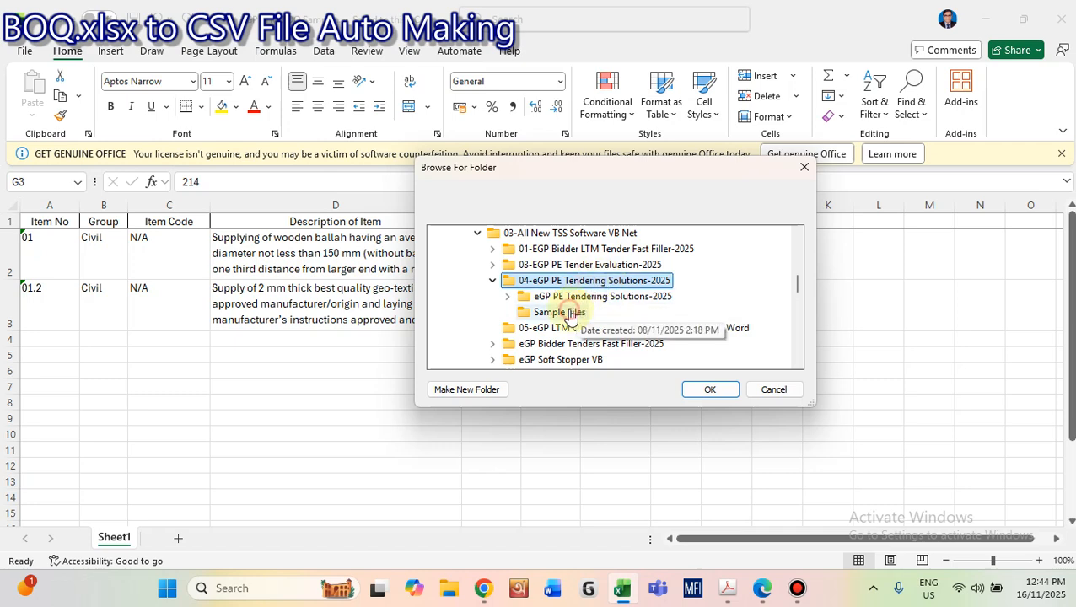
pyautogui.click(571, 311)
pyautogui.click(707, 392)
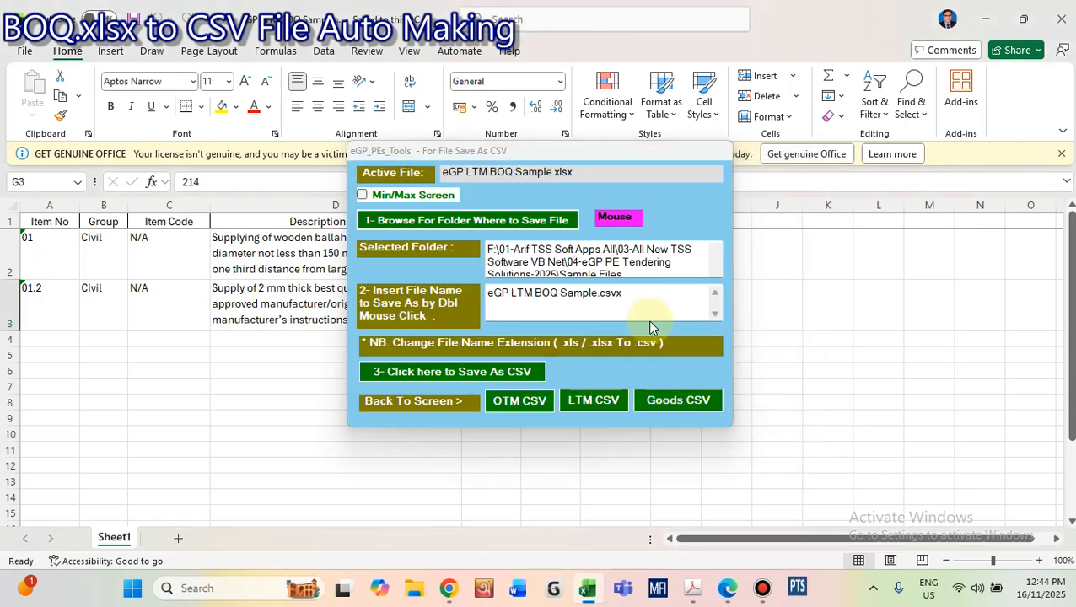
# Step: Check the selected folder path, correct the file name to eGP LTM BOQ Sample.csv, and save the BOQ as CSV, acknowledging the messages
pyautogui.click(628, 266)
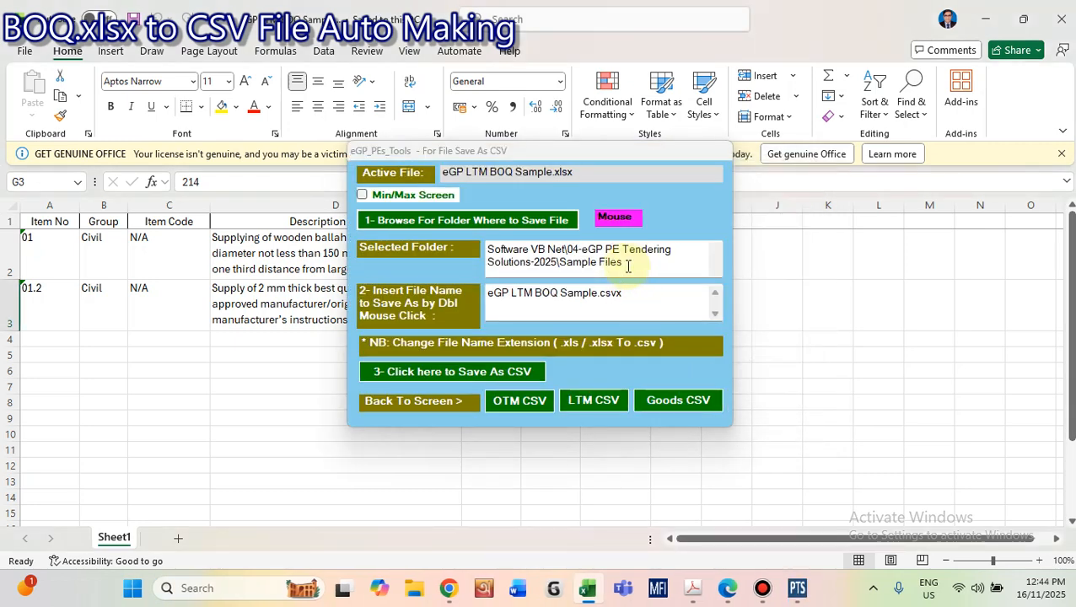
pyautogui.scroll(1, 628, 267)
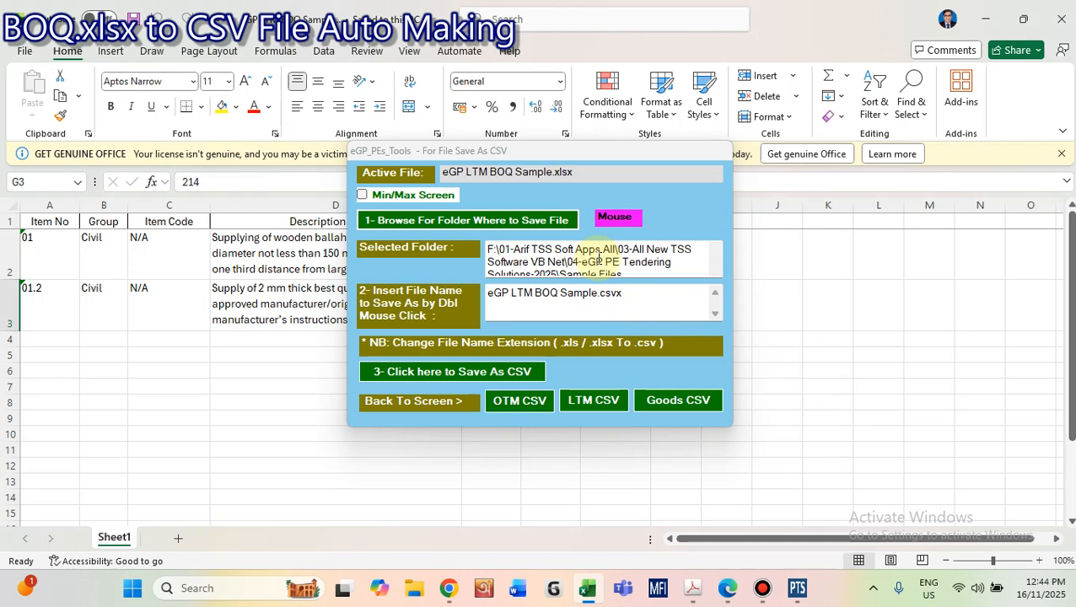
pyautogui.scroll(-1, 598, 260)
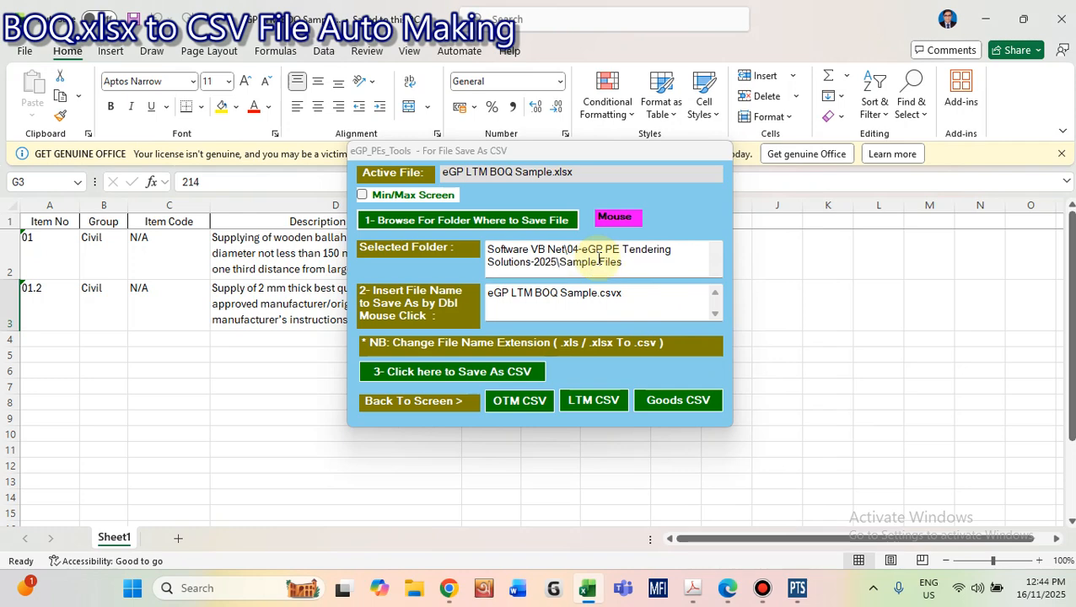
pyautogui.click(630, 296)
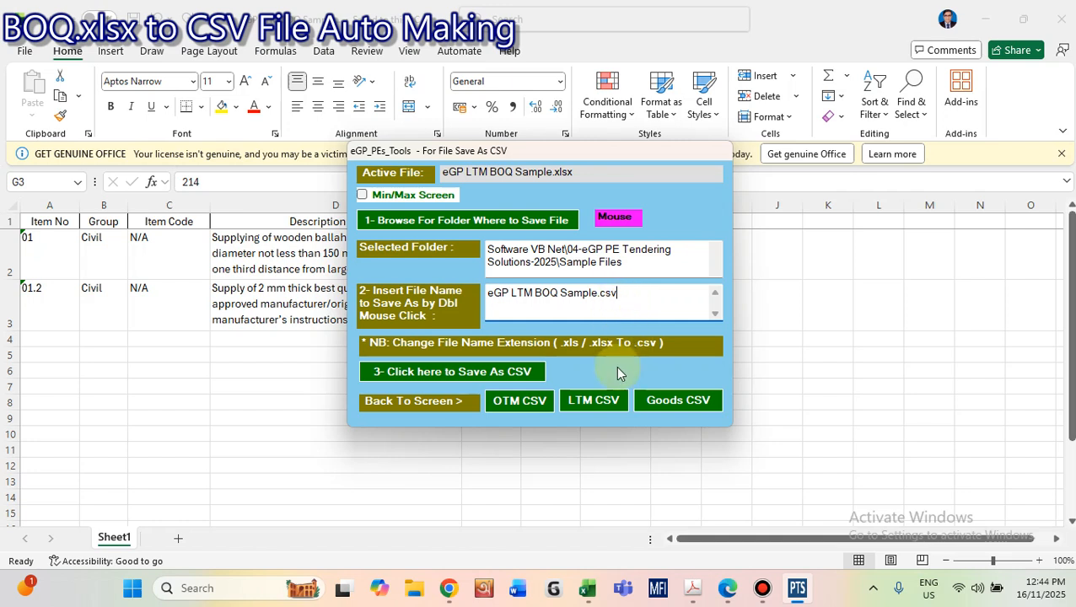
pyautogui.click(460, 376)
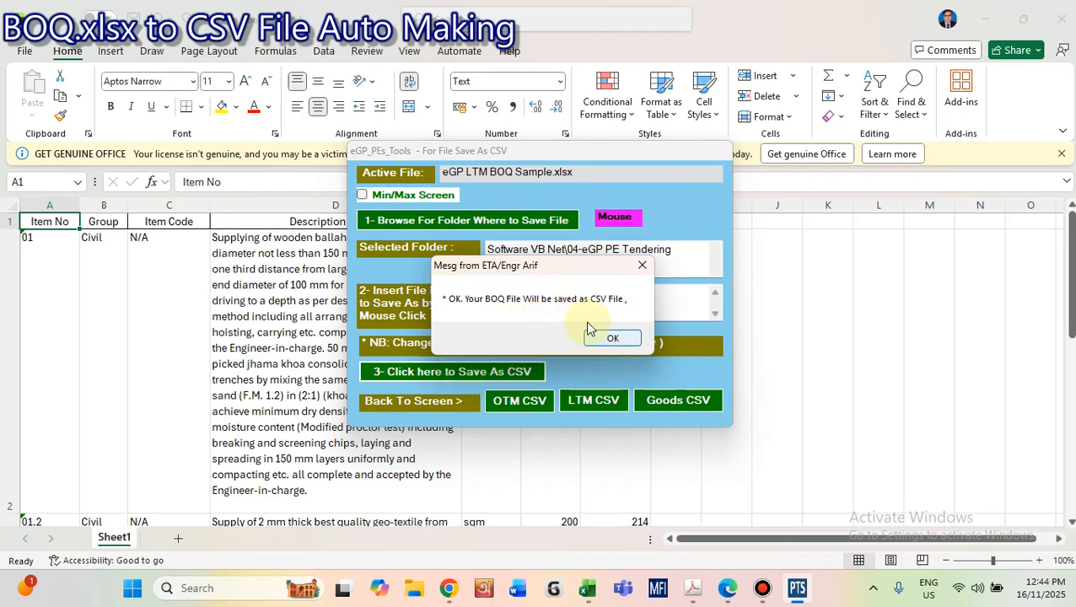
pyautogui.click(608, 340)
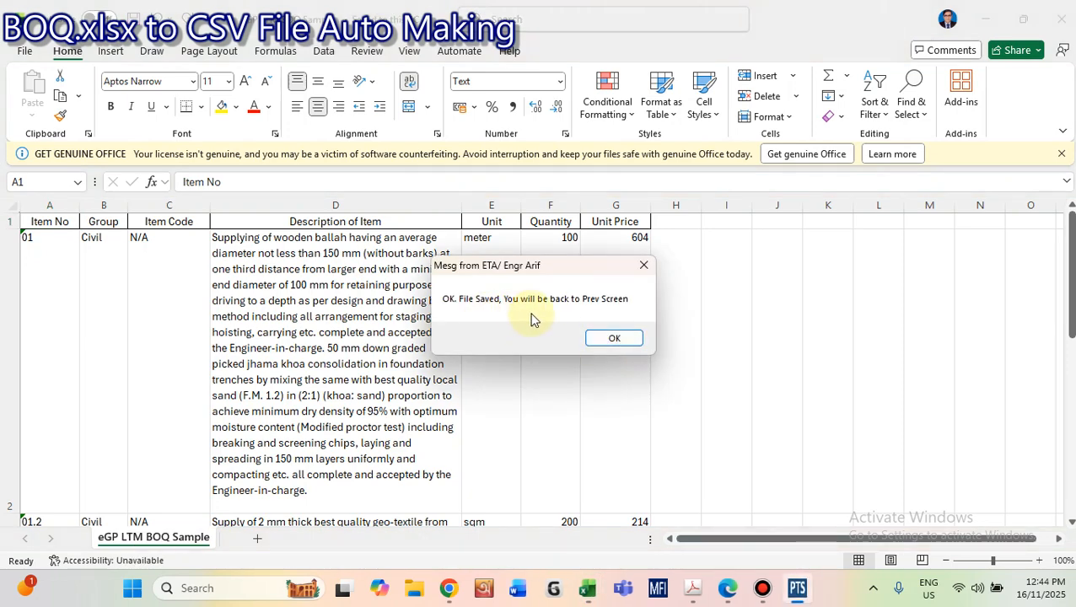
pyautogui.click(614, 340)
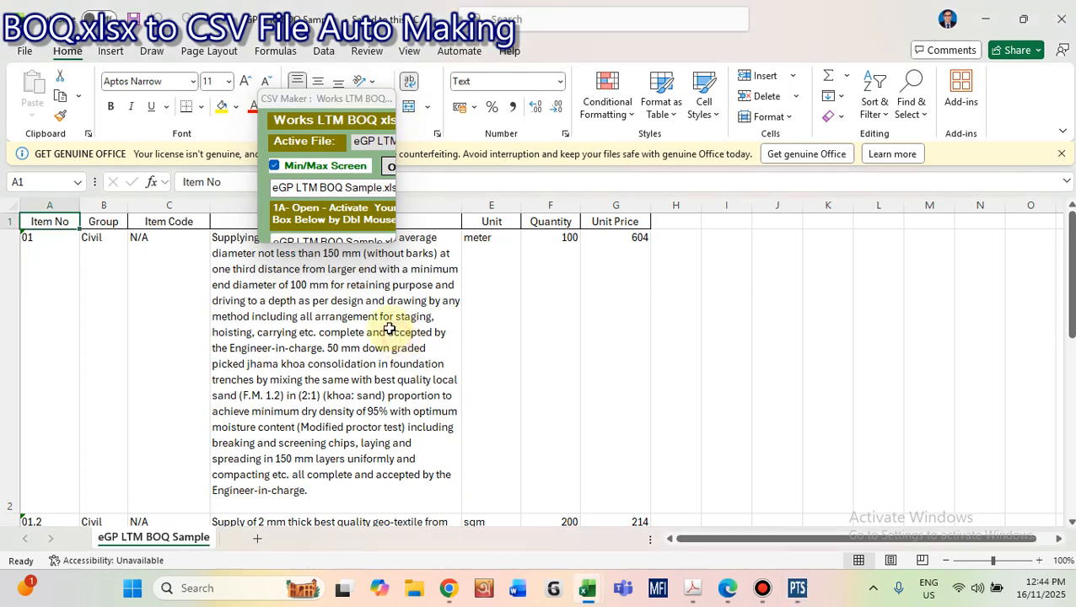
# Step: Activate eGP LTM BOQ Sample.csv from the CSV Maker's list of open workbooks and close that CSV file
pyautogui.click(335, 169)
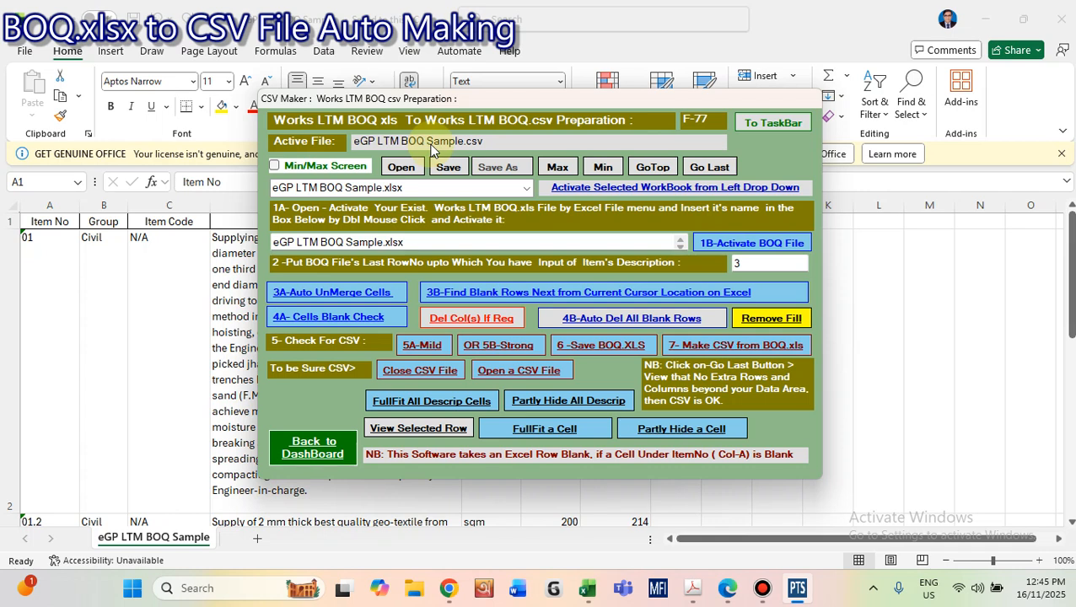
pyautogui.click(525, 195)
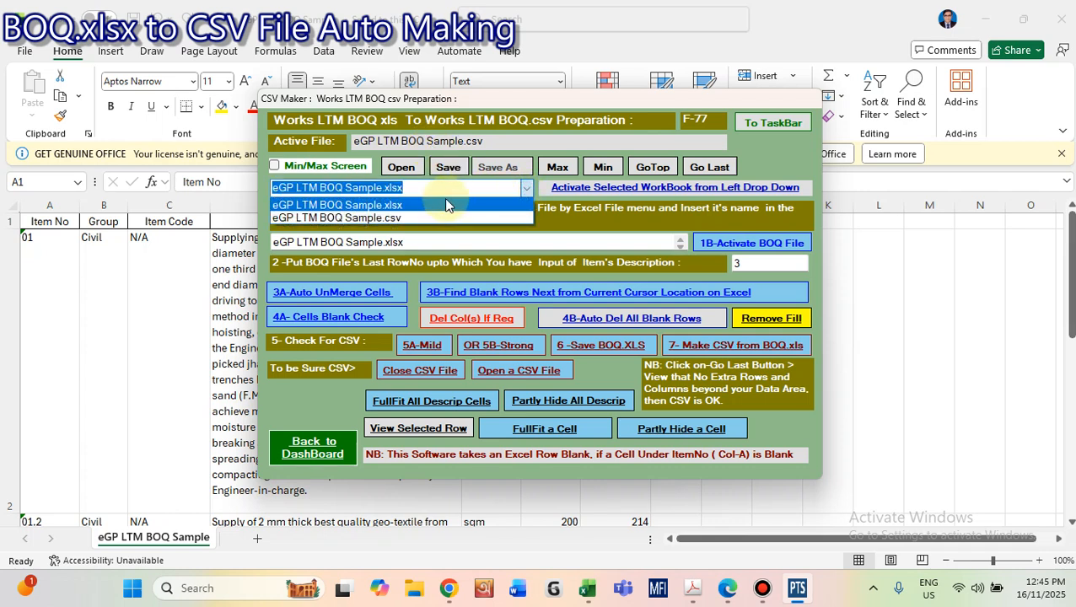
pyautogui.click(393, 208)
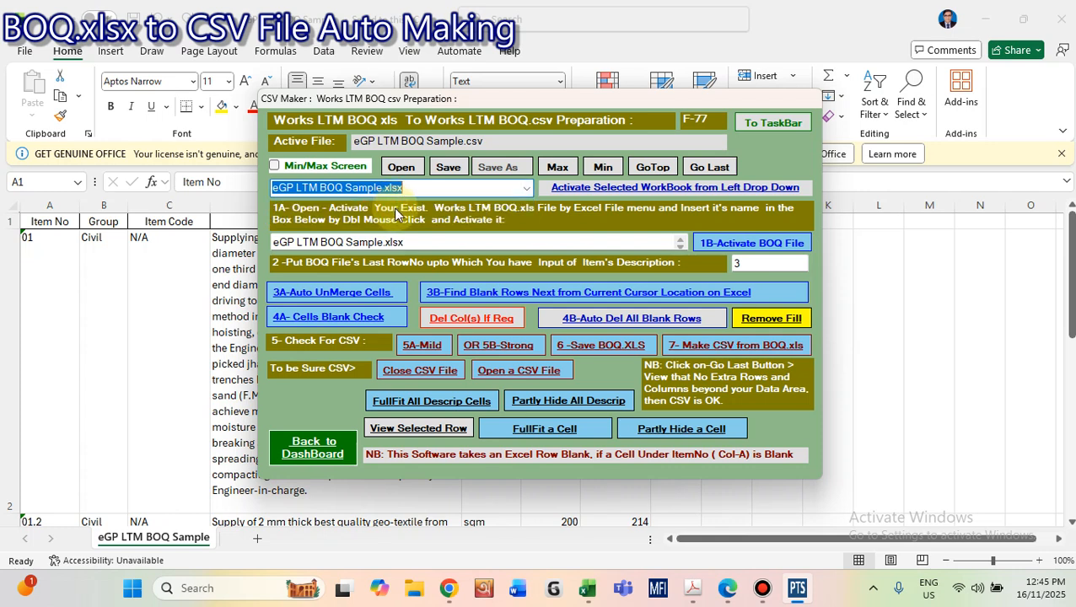
pyautogui.click(524, 194)
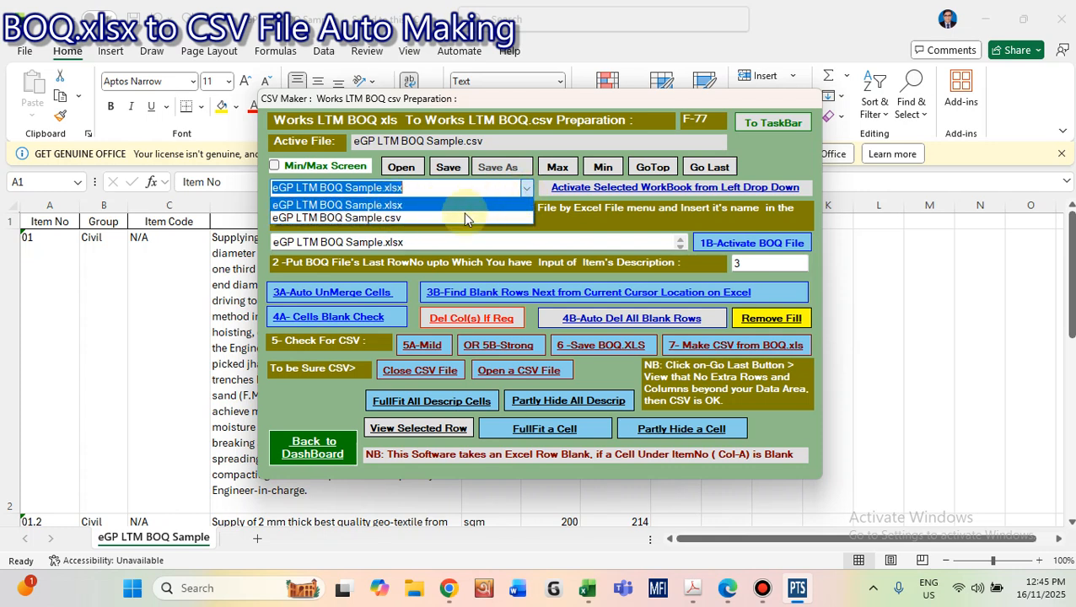
pyautogui.click(400, 219)
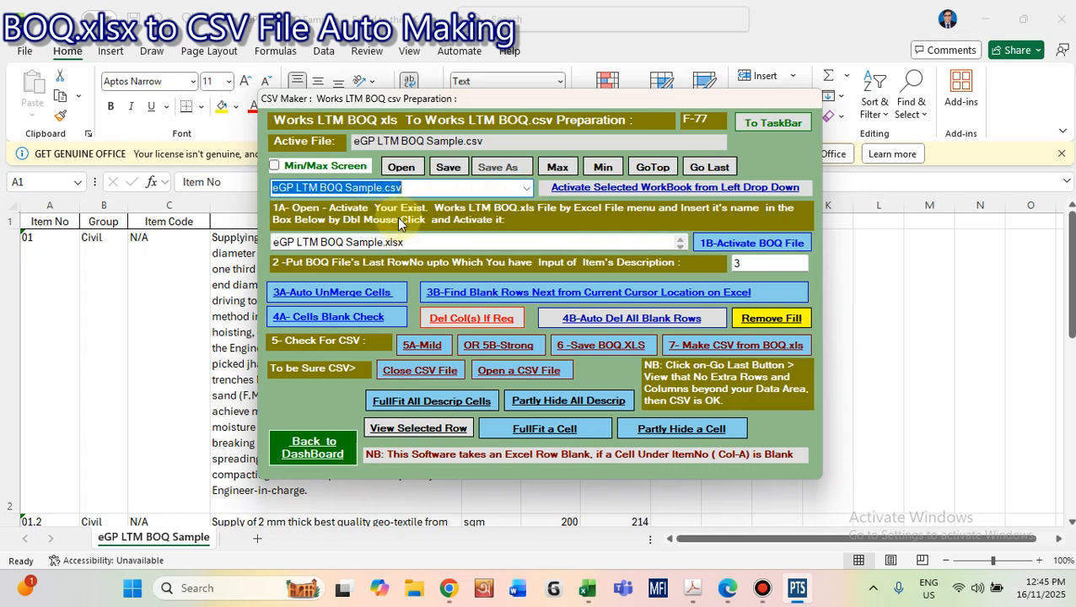
pyautogui.click(596, 193)
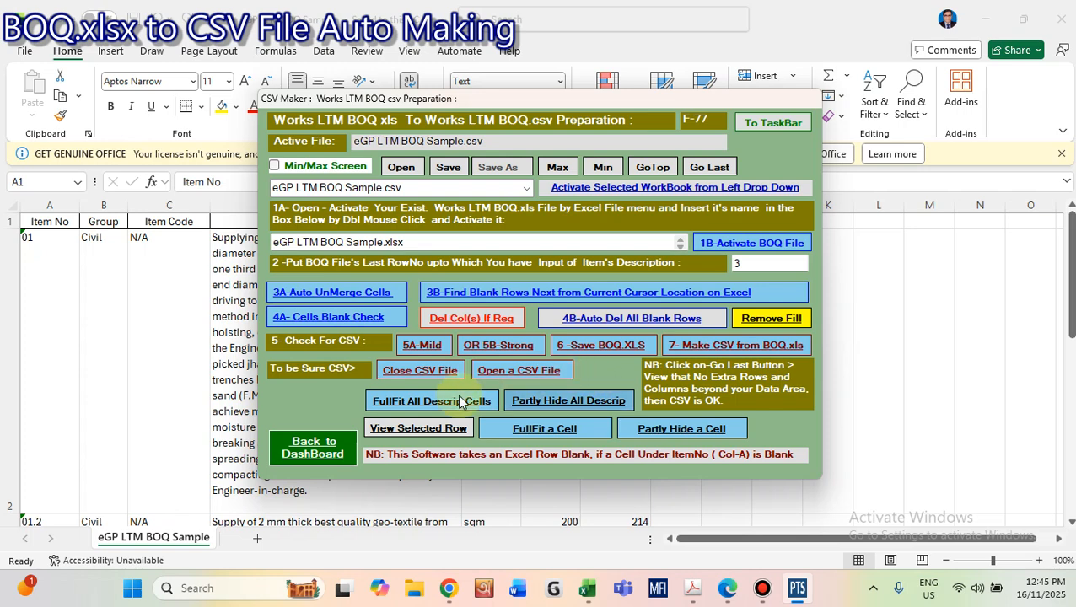
pyautogui.click(436, 373)
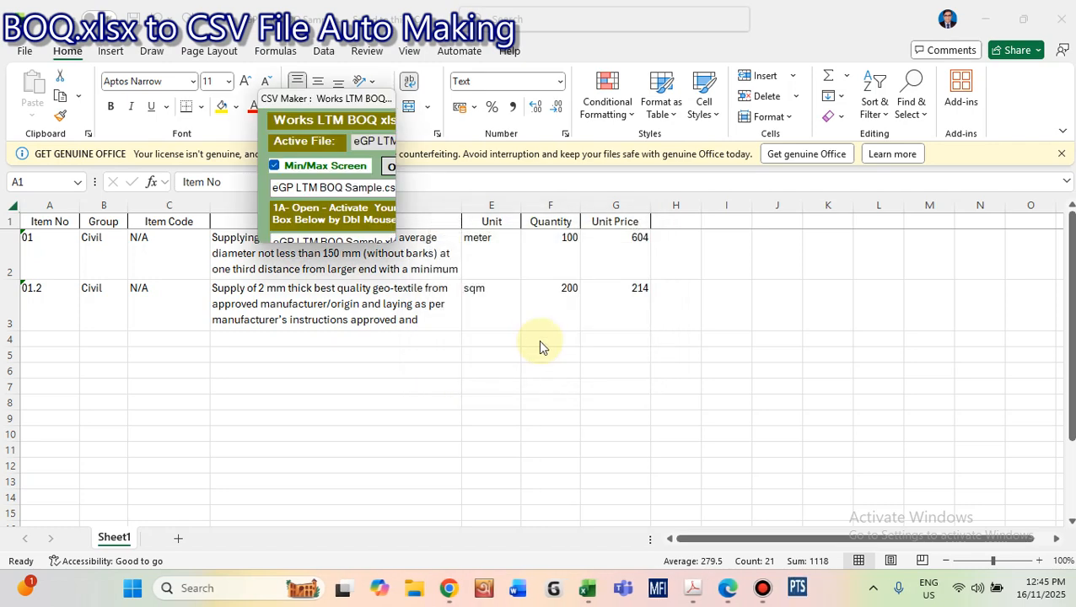
# Step: Run the CSV Maker's Open a CSV File command and browse drive F: to the Sample Files folder inside 04-eGP PE Tendering Solutions-2025
pyautogui.click(314, 167)
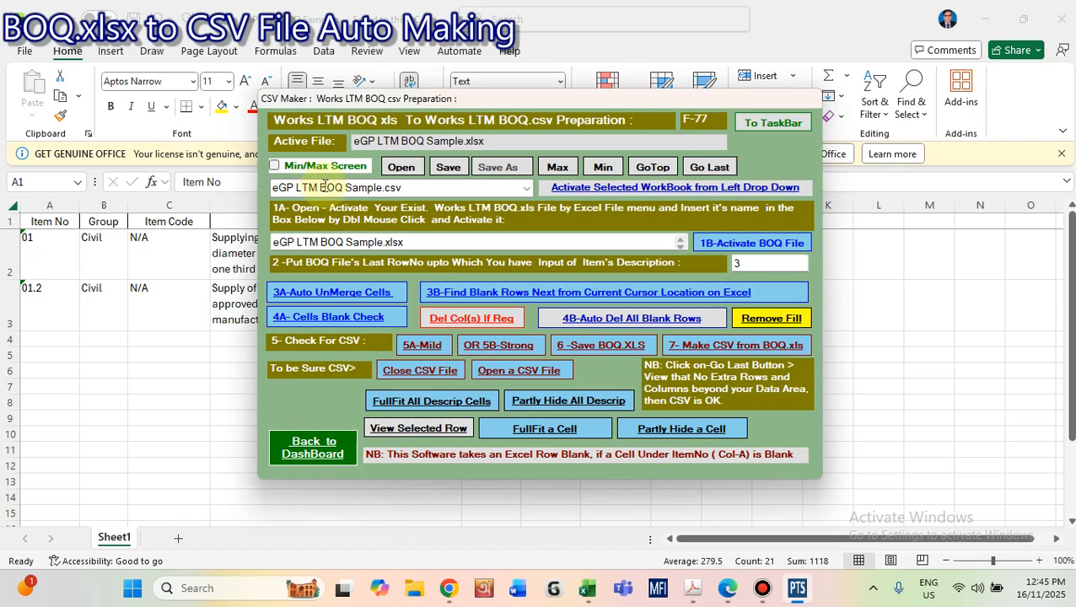
pyautogui.click(539, 377)
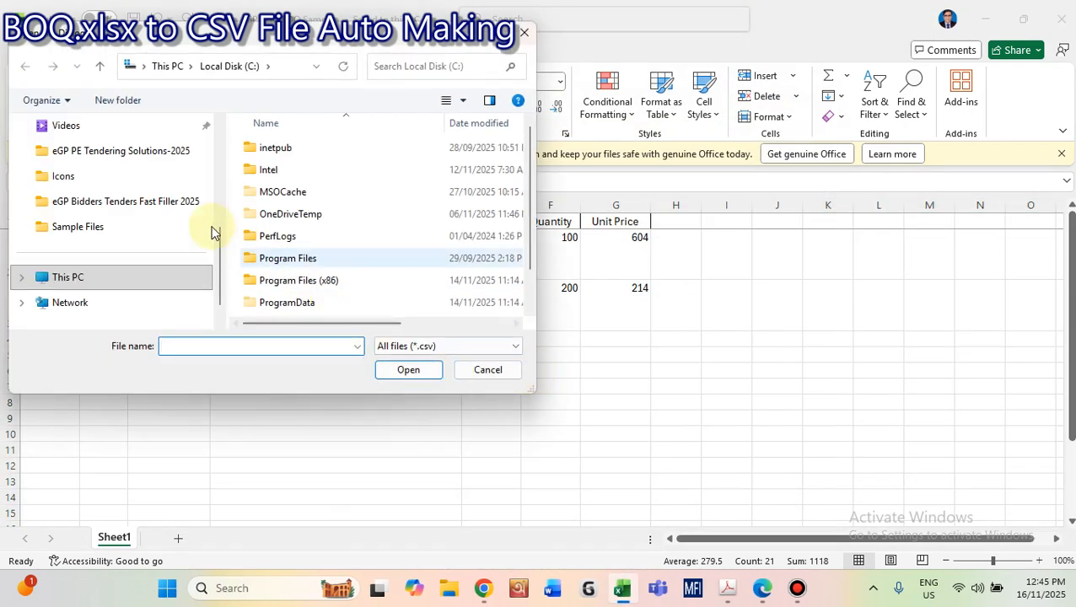
pyautogui.click(97, 277)
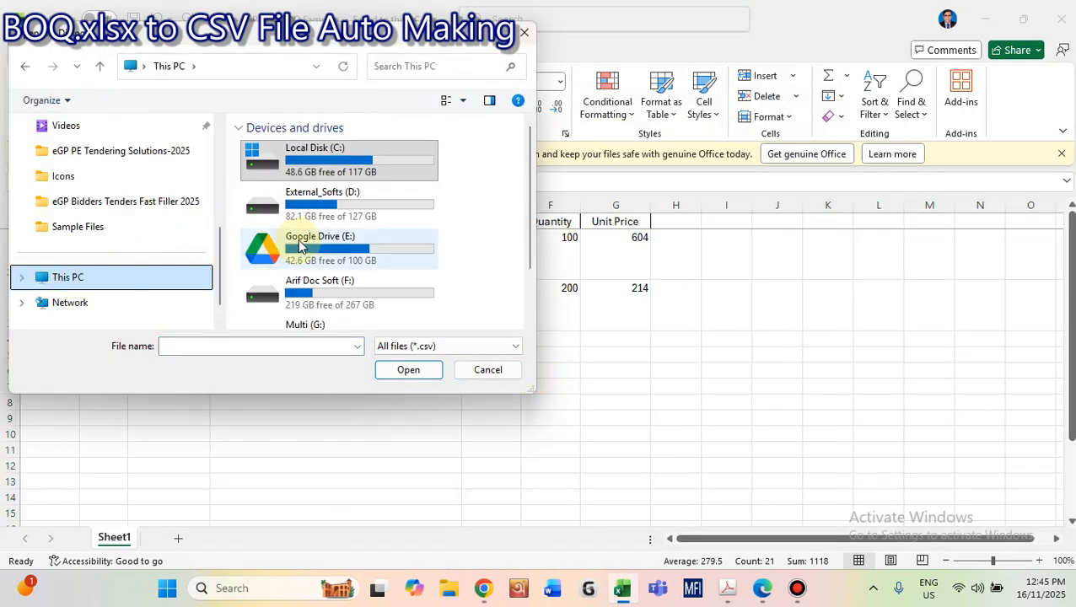
pyautogui.doubleClick(313, 297)
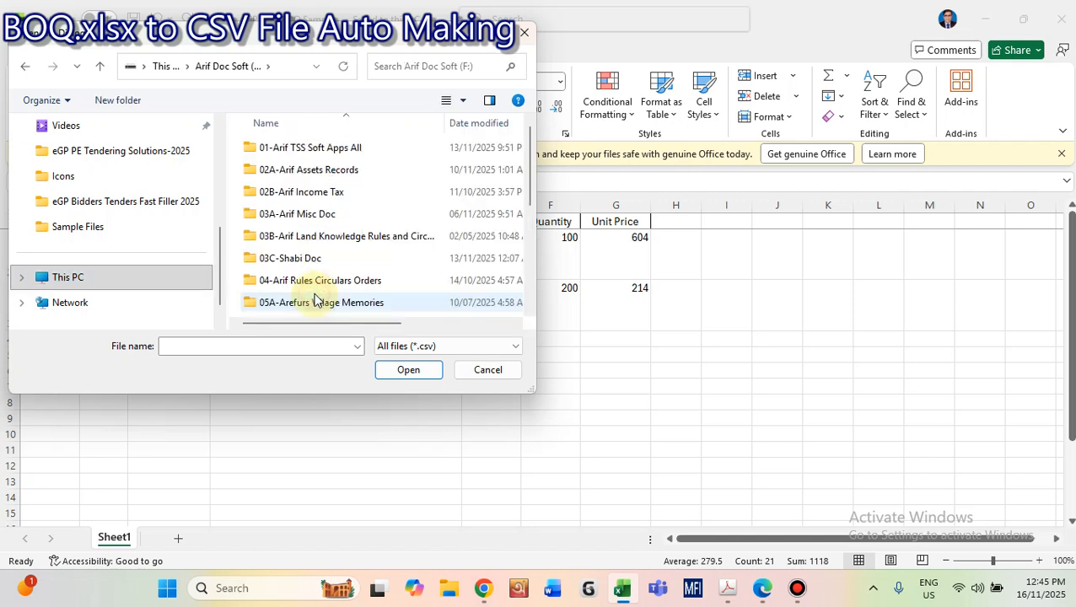
pyautogui.doubleClick(309, 149)
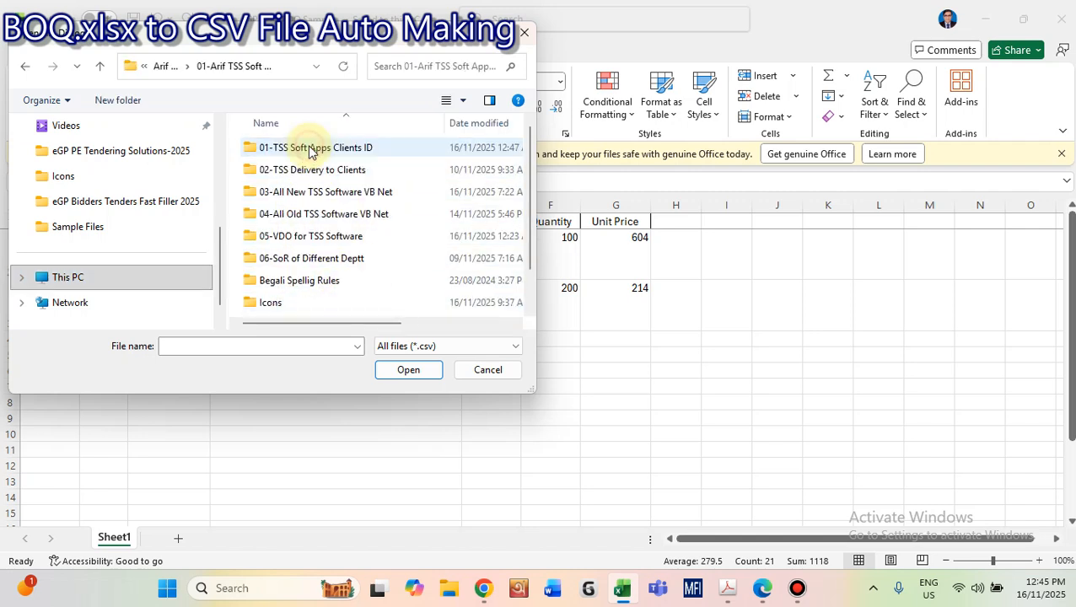
pyautogui.doubleClick(327, 216)
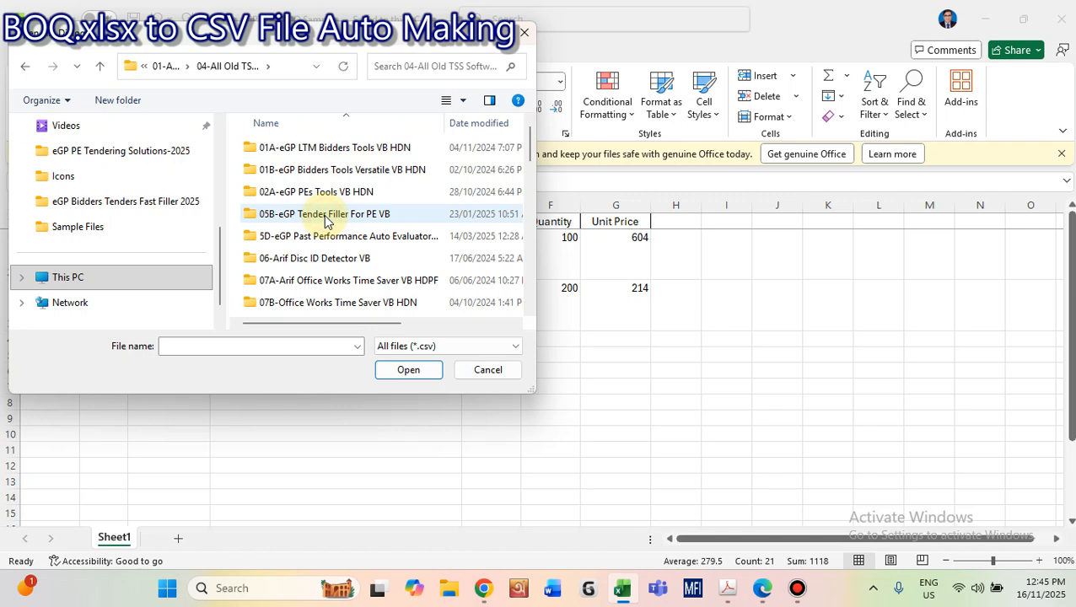
pyautogui.click(101, 66)
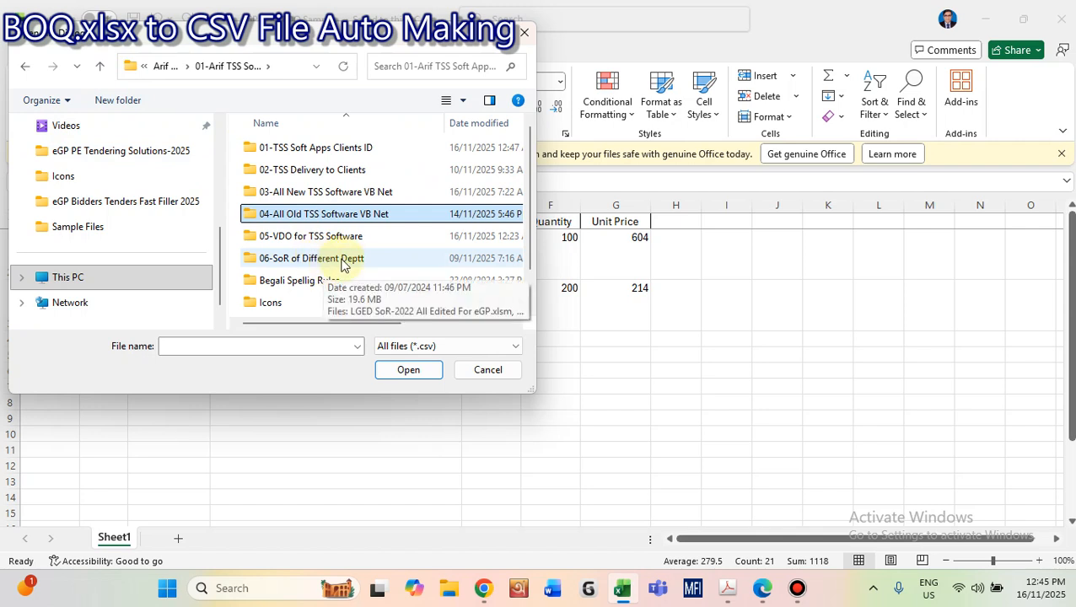
pyautogui.doubleClick(345, 192)
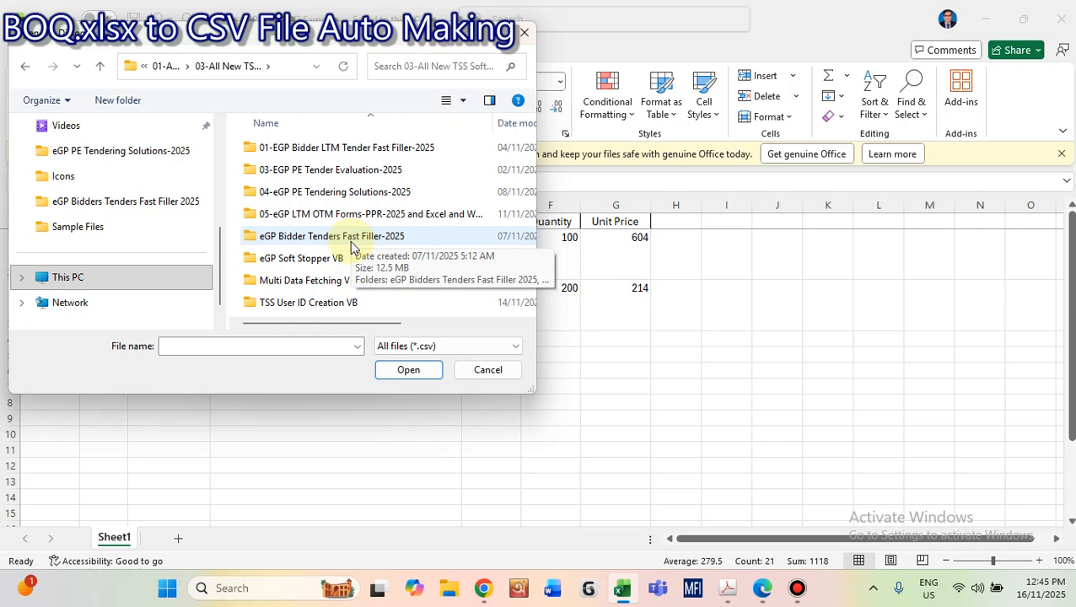
pyautogui.doubleClick(356, 193)
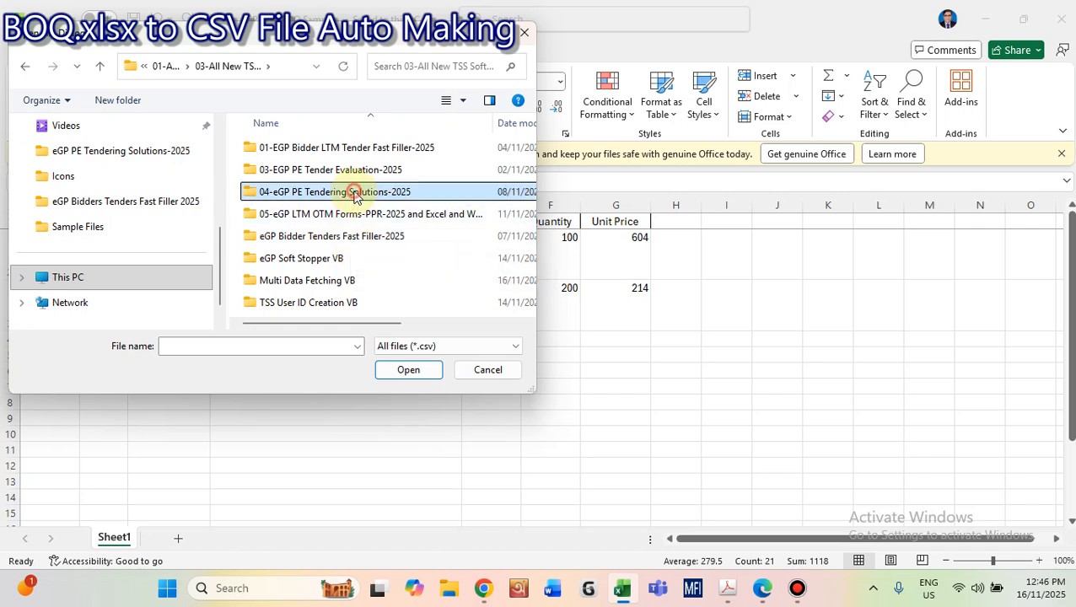
pyautogui.doubleClick(284, 172)
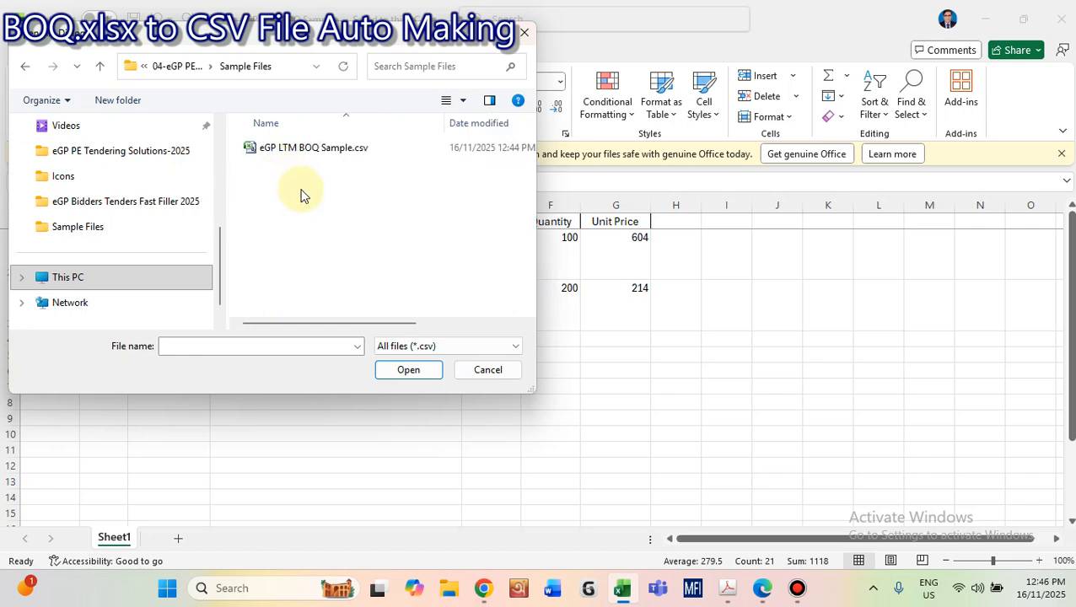
# Step: Try to open eGP LTM BOQ Sample.csv through the CSV Maker and acknowledge the message
pyautogui.click(355, 147)
pyautogui.click(412, 371)
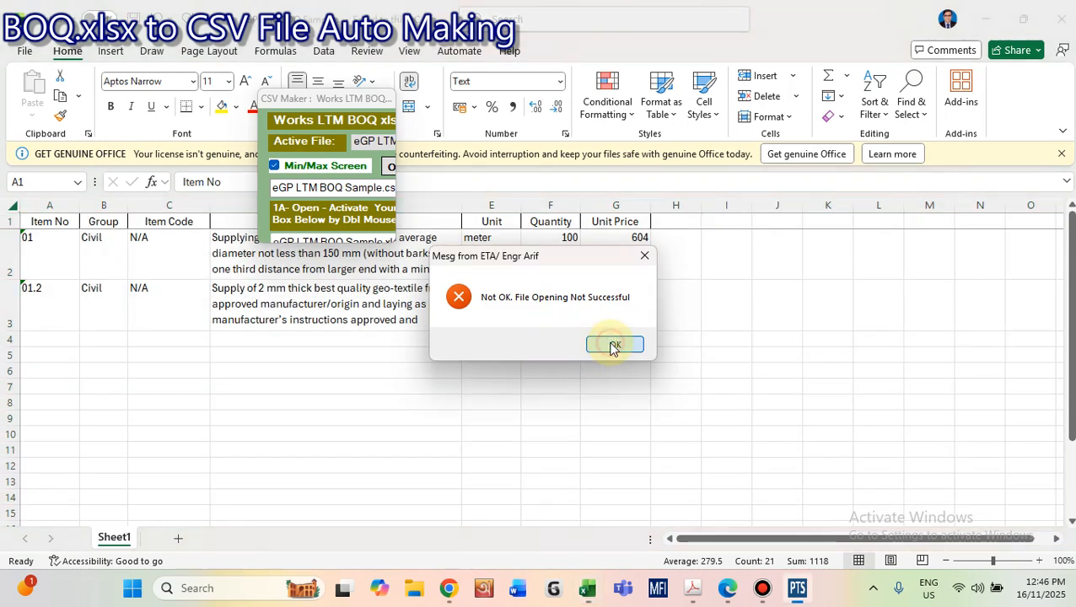
pyautogui.click(613, 346)
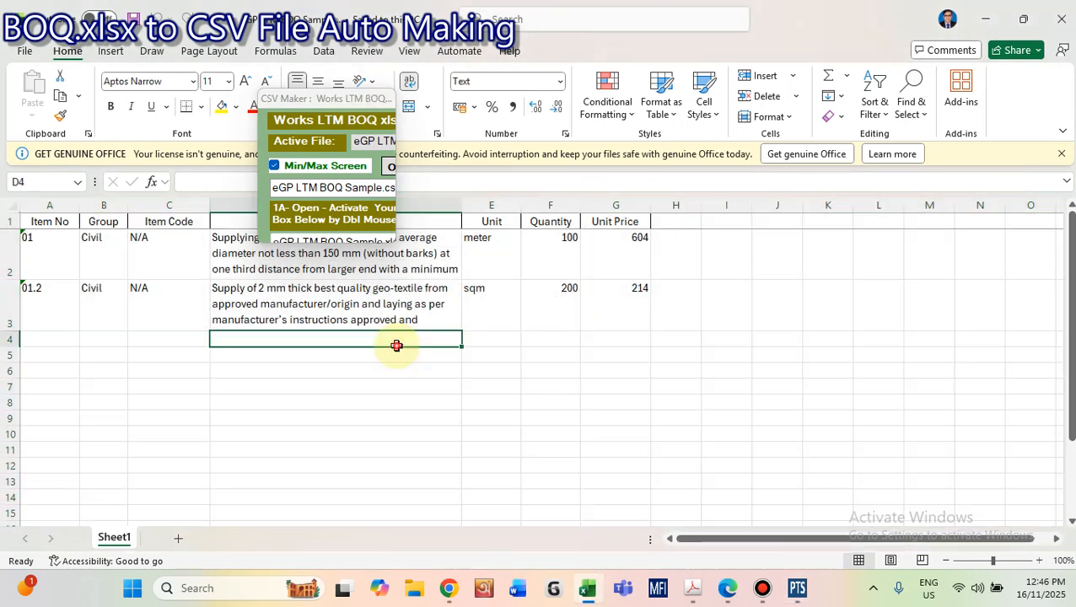
# Step: Bring up Excel's dialog for browsing files to open and move the CSV Maker window clear of the file list
pyautogui.click(396, 341)
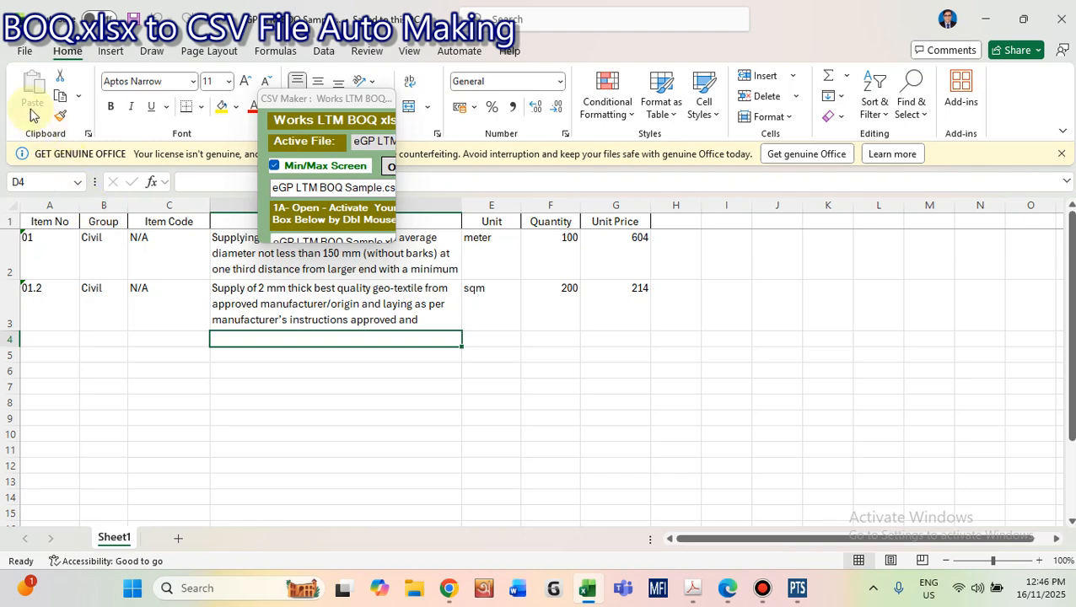
pyautogui.click(25, 52)
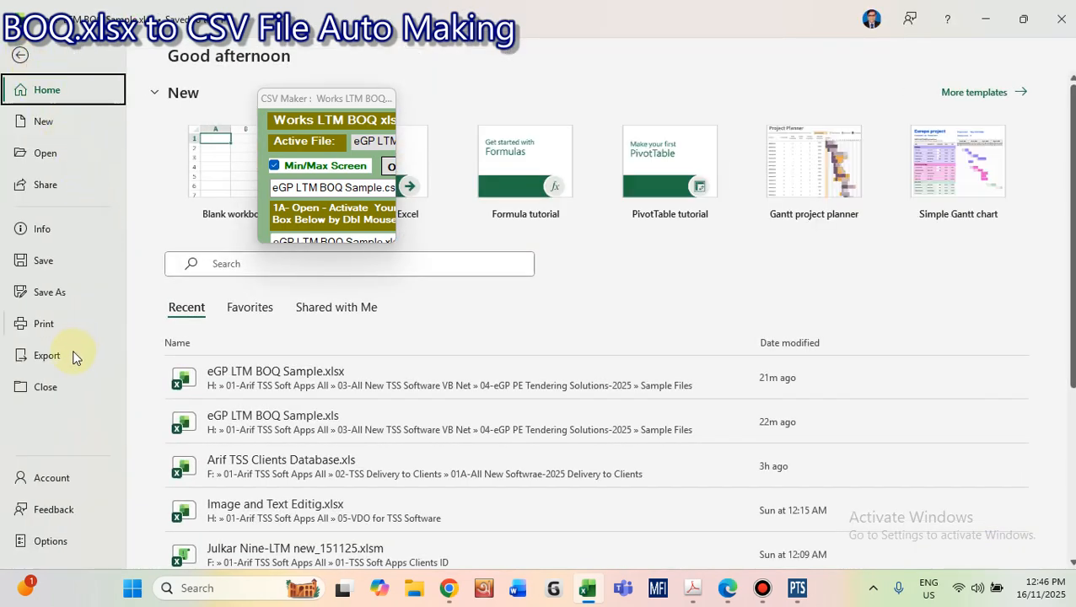
pyautogui.click(46, 156)
pyautogui.click(221, 313)
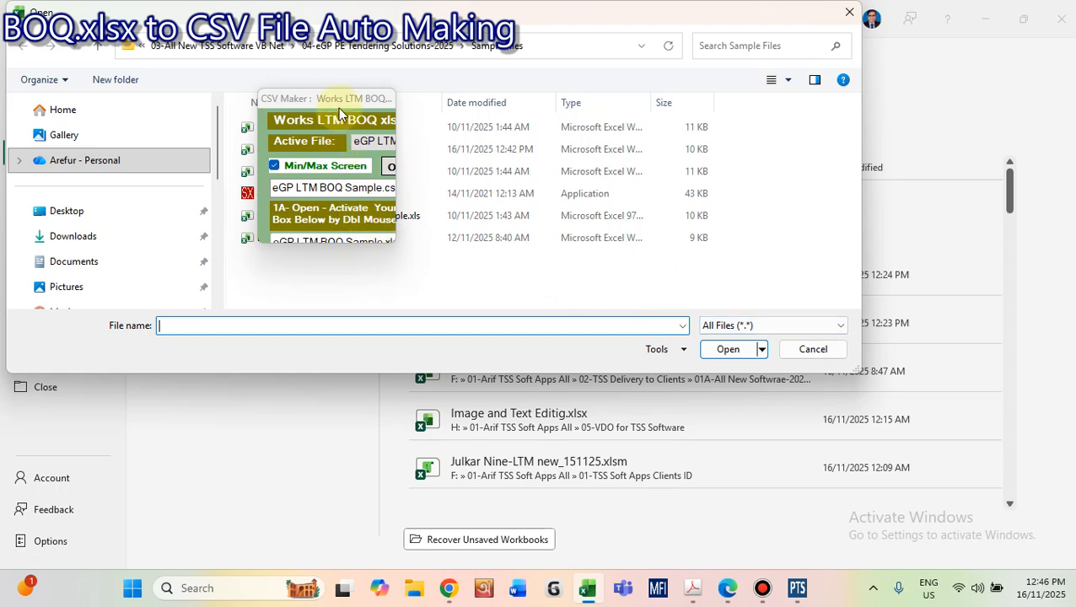
pyautogui.moveTo(340, 112); pyautogui.dragTo(308, 417)
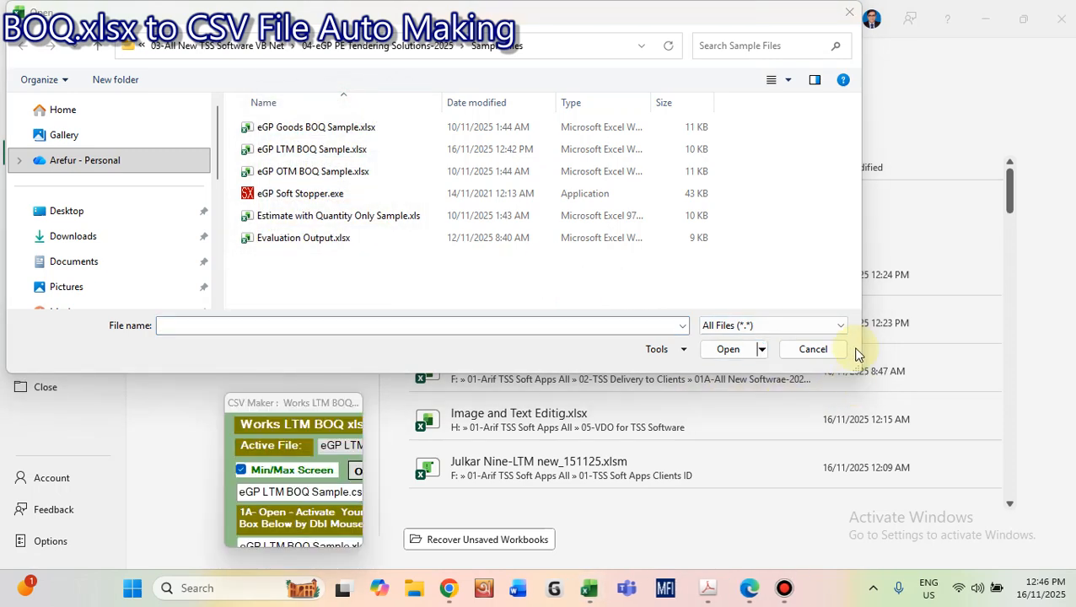
# Step: Check the folder with the Text Files and All Files filters, ending on Text Files (*.prn;*.txt;*.csv)
pyautogui.click(839, 326)
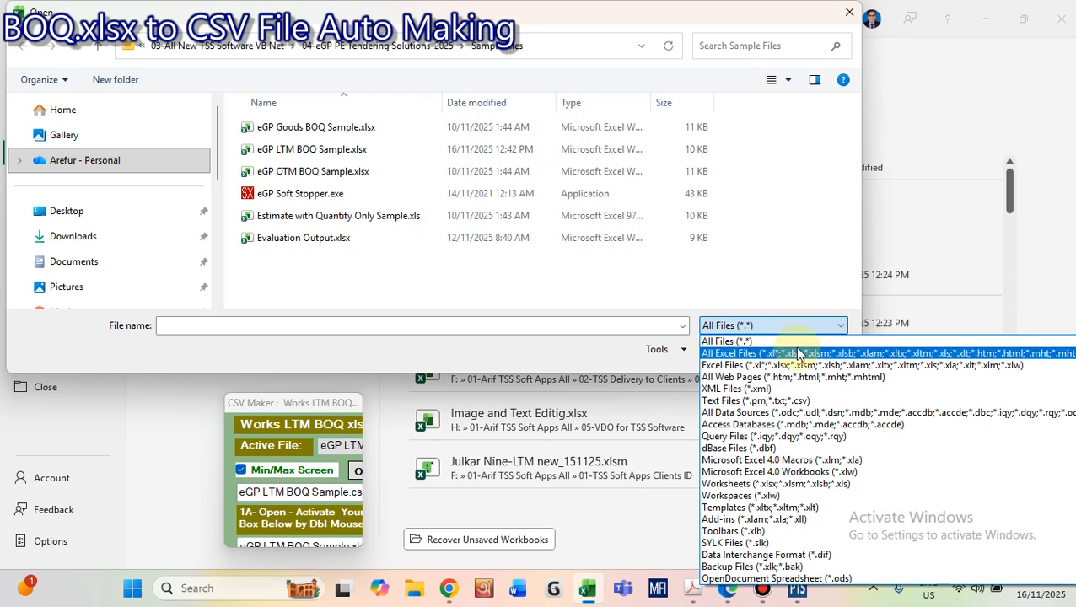
pyautogui.click(778, 403)
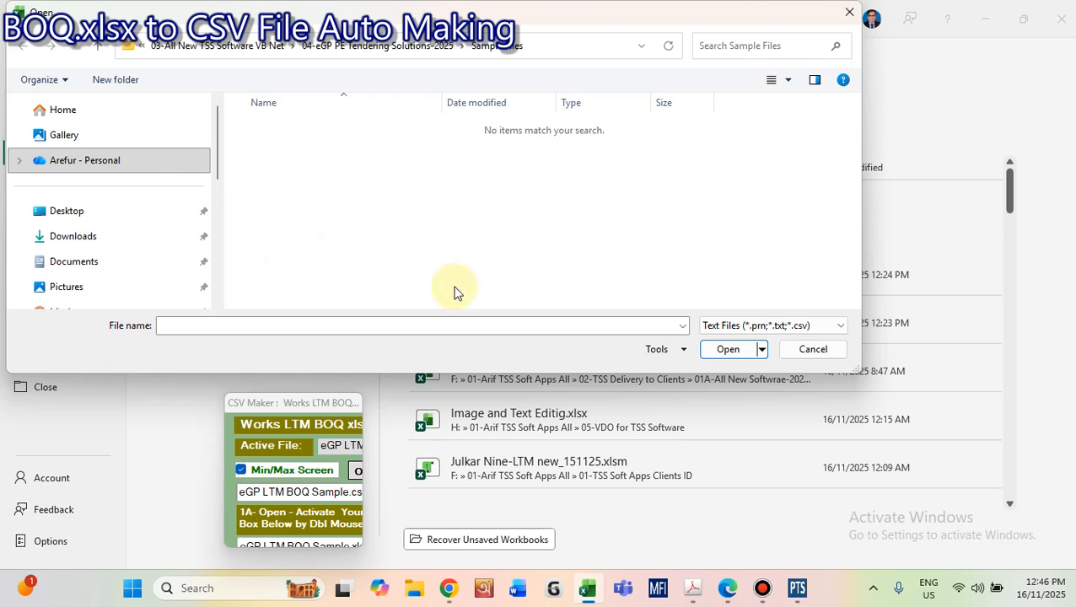
pyautogui.click(838, 331)
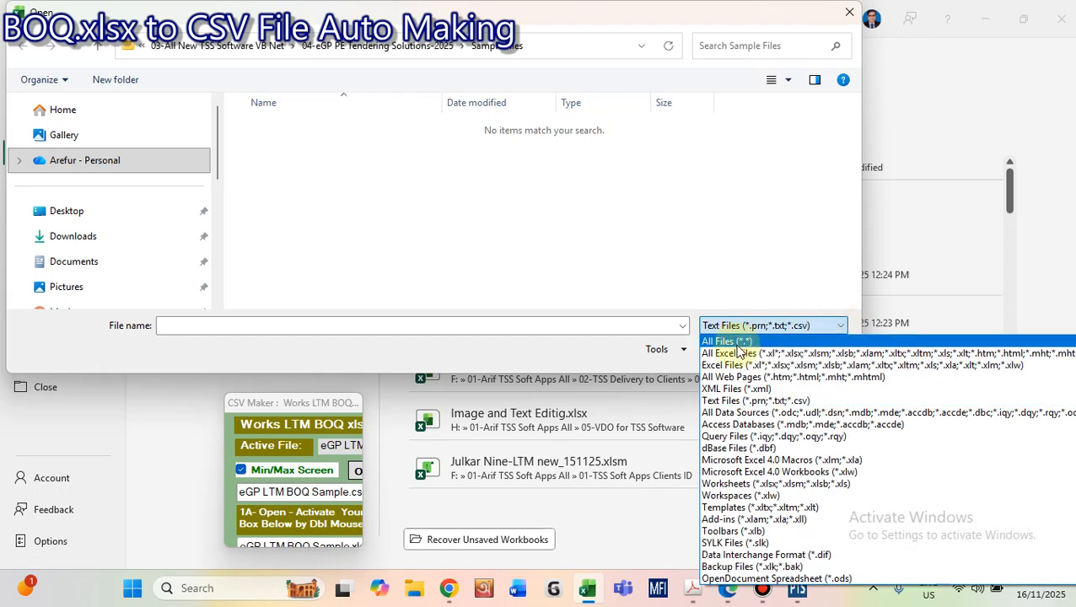
pyautogui.click(733, 342)
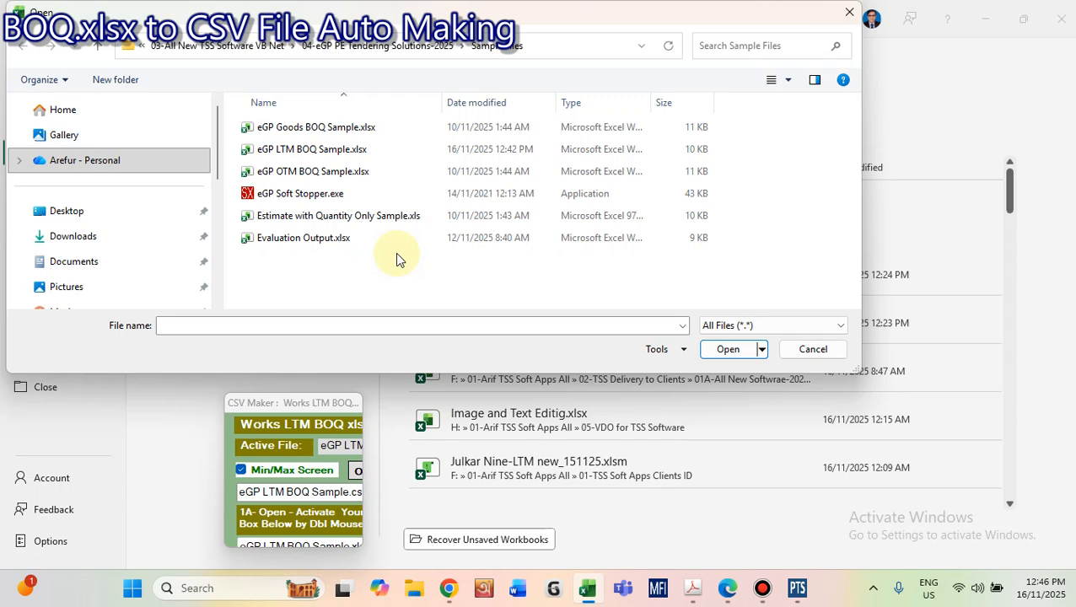
pyautogui.click(838, 328)
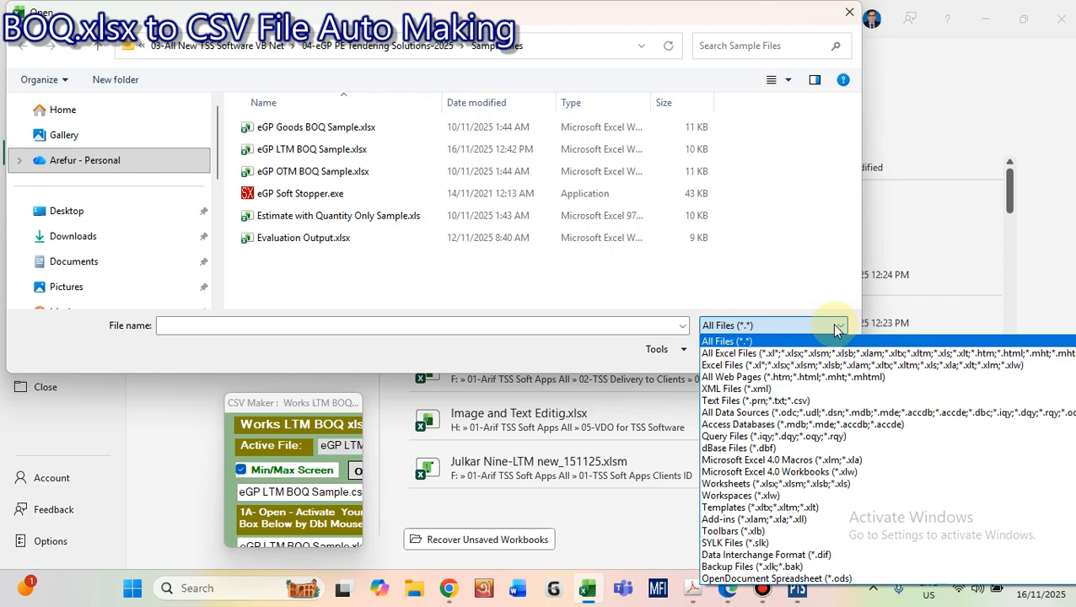
pyautogui.click(780, 402)
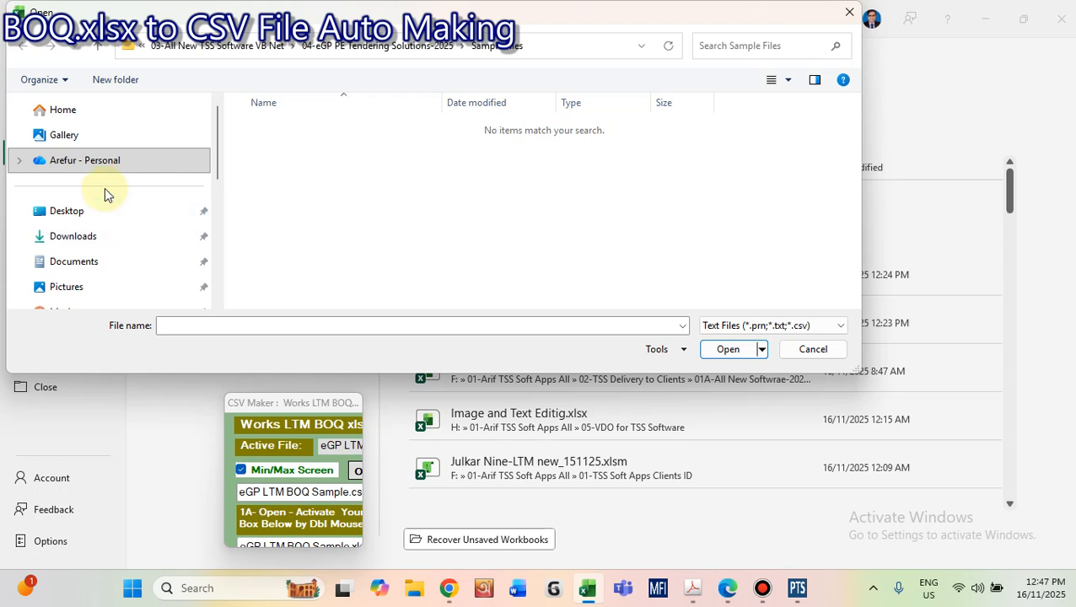
# Step: Browse drive F: through 03-All New TSS Software VB Net and 04-eGP PE Tendering Solutions-2025 to its Sample Files folder
pyautogui.scroll(-5, 104, 190)
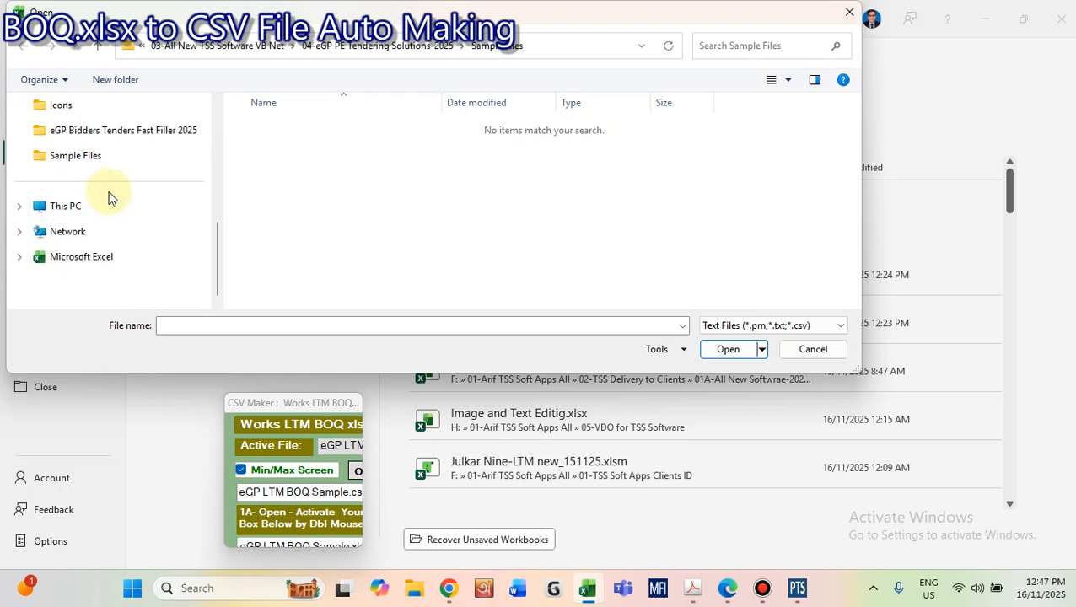
pyautogui.click(128, 133)
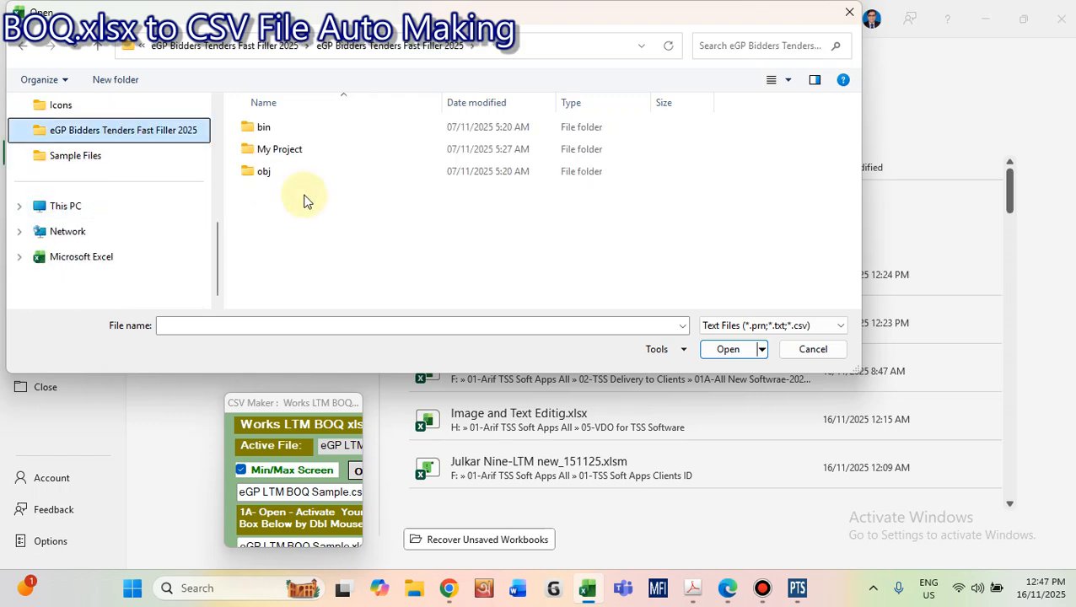
pyautogui.click(76, 206)
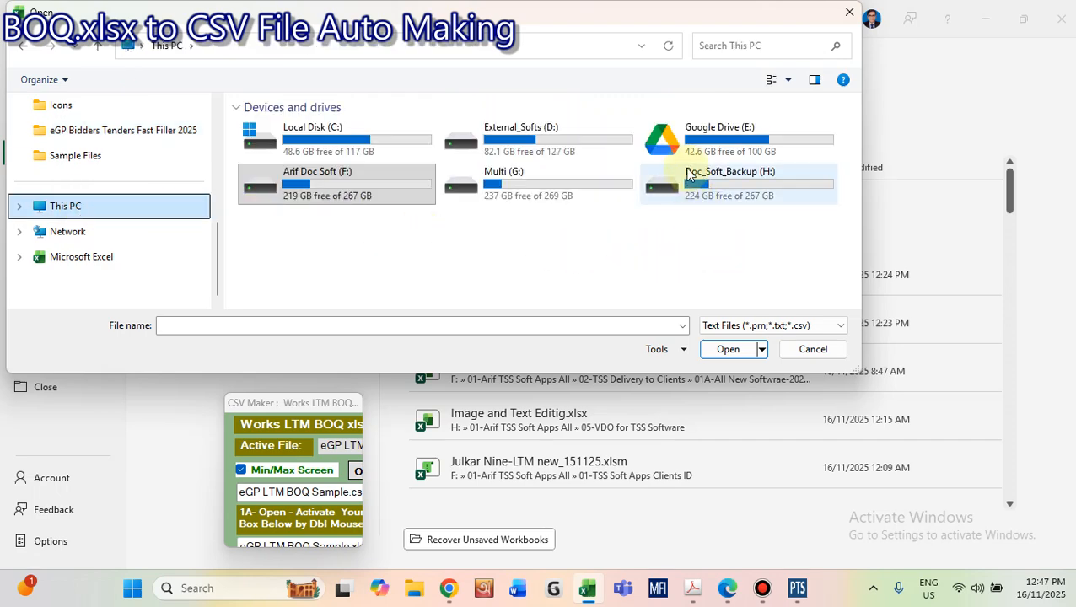
pyautogui.doubleClick(345, 197)
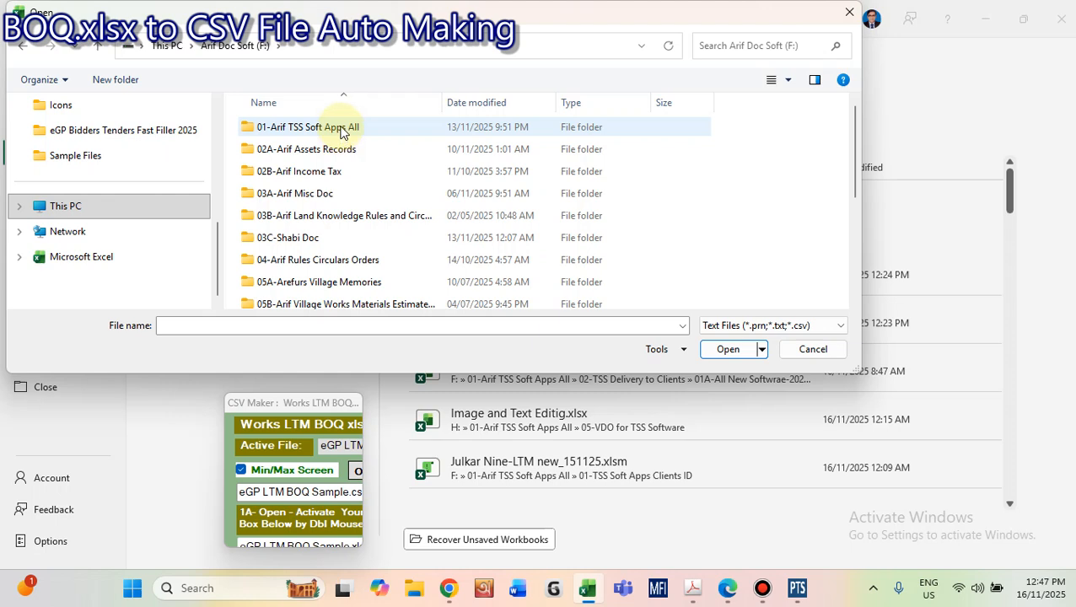
pyautogui.click(341, 129)
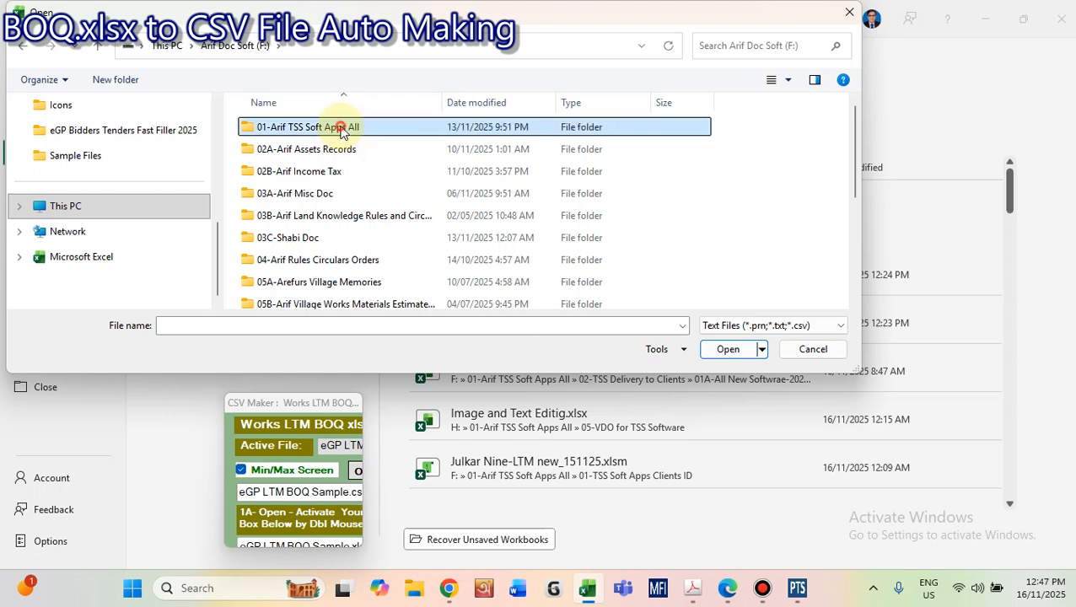
pyautogui.doubleClick(341, 129)
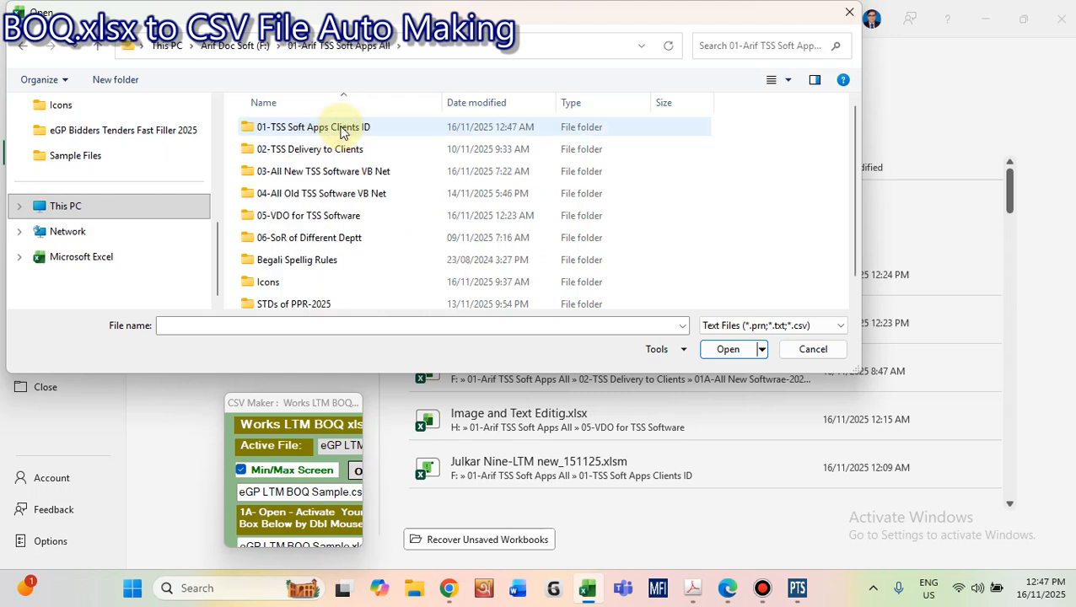
pyautogui.click(352, 175)
pyautogui.doubleClick(350, 174)
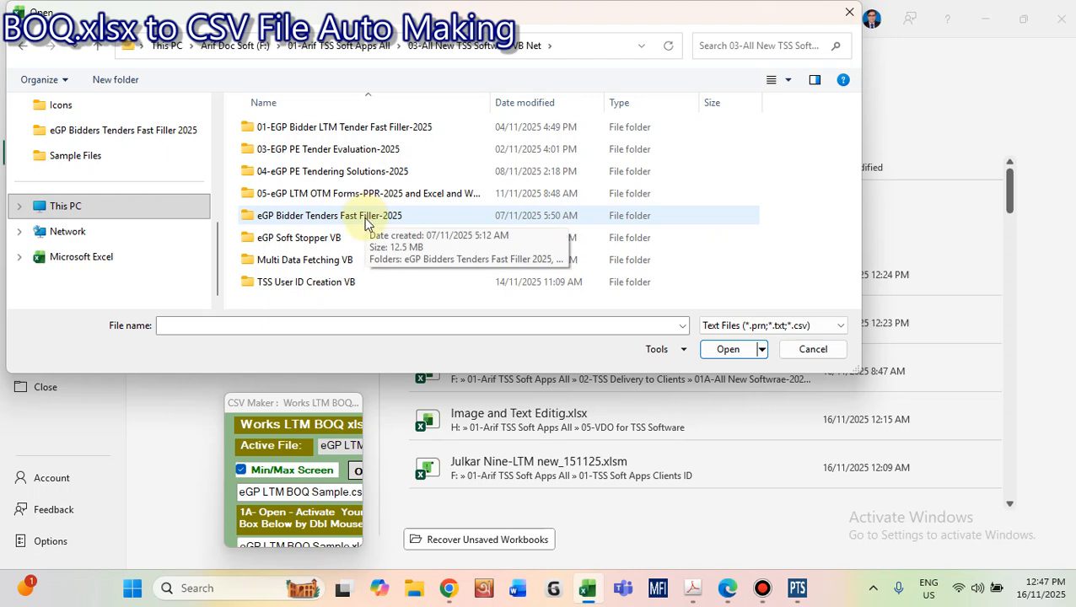
pyautogui.doubleClick(357, 171)
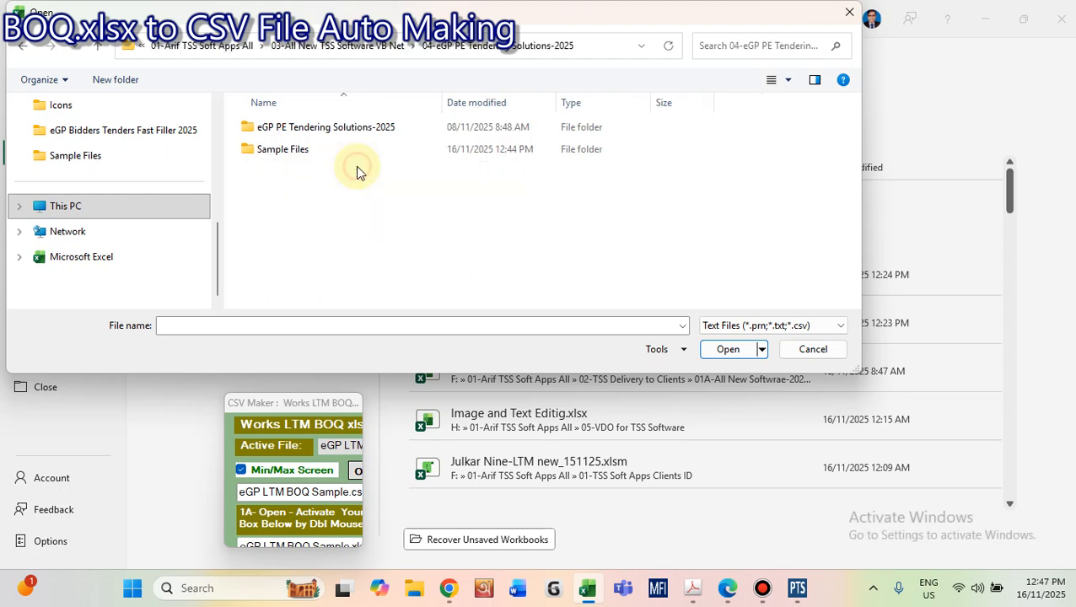
pyautogui.doubleClick(313, 148)
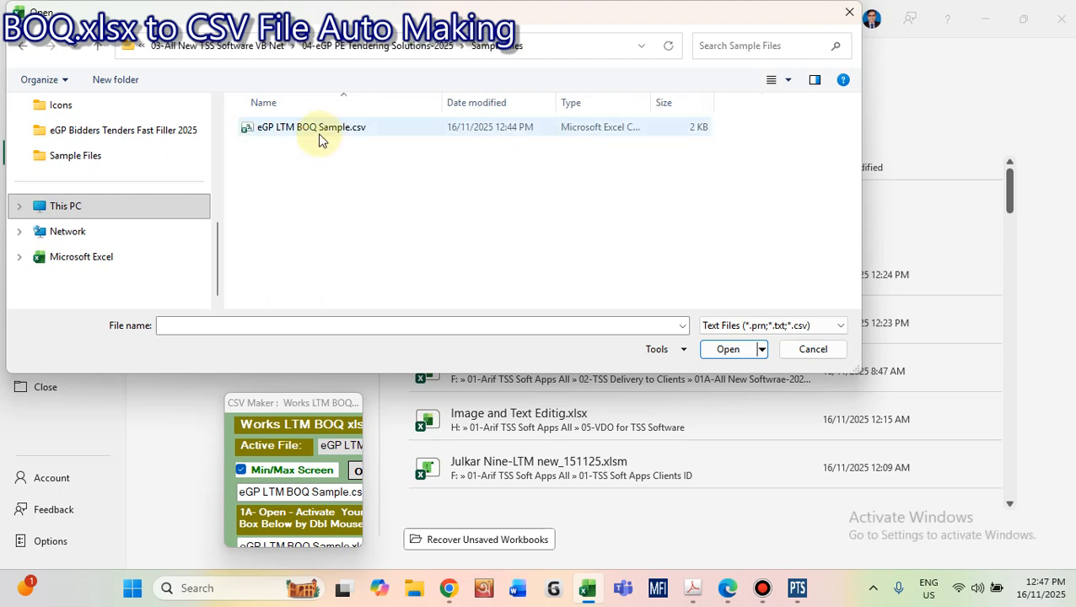
# Step: Open eGP LTM BOQ Sample.csv, decline the data conversion so leading zeros are kept, and select cell E4 below the data
pyautogui.click(322, 129)
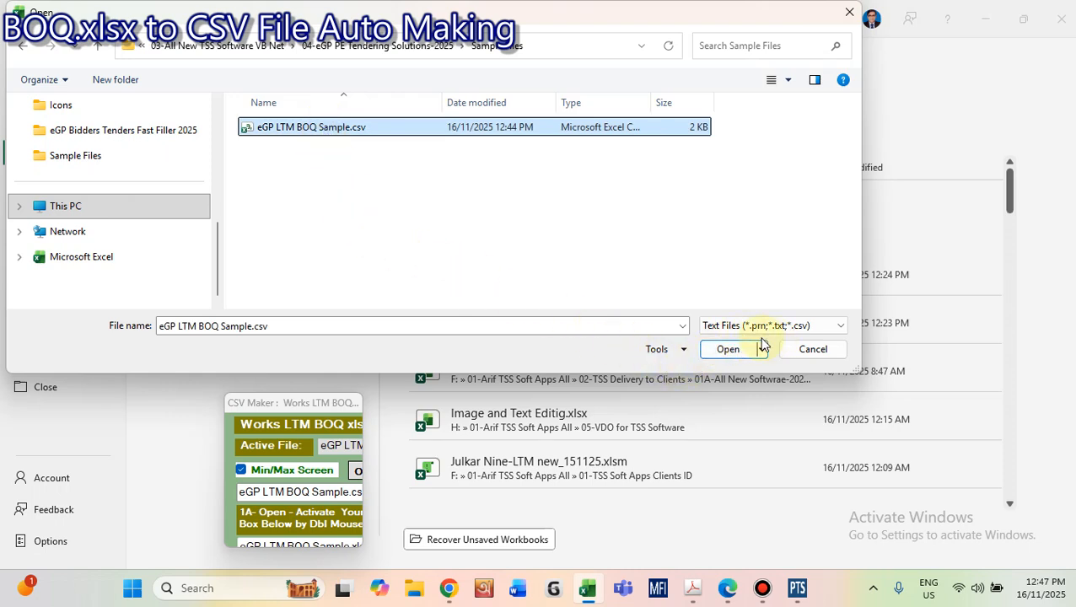
pyautogui.click(729, 350)
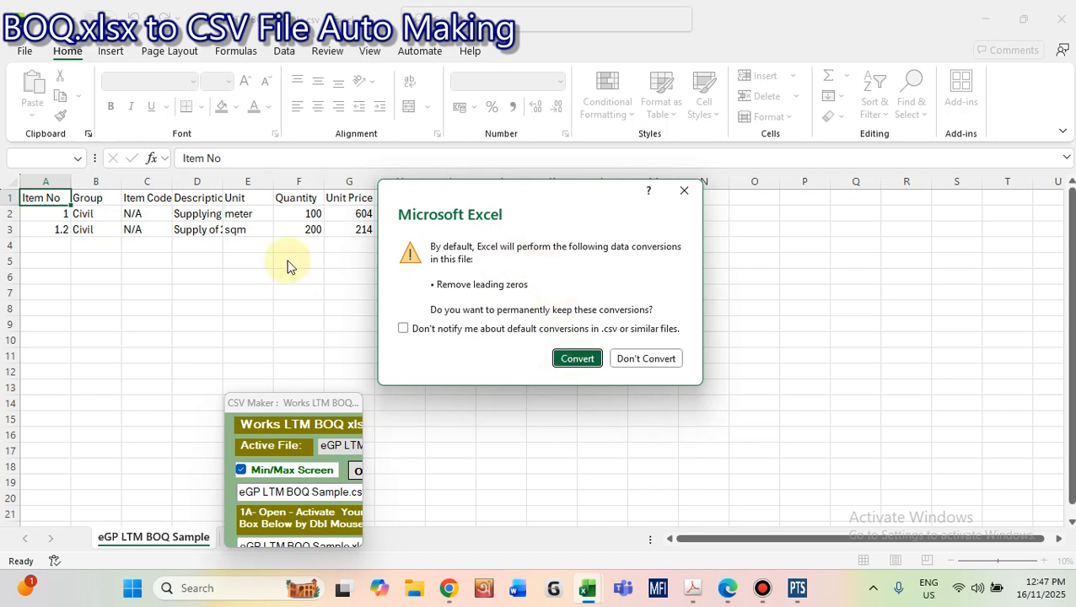
pyautogui.click(636, 366)
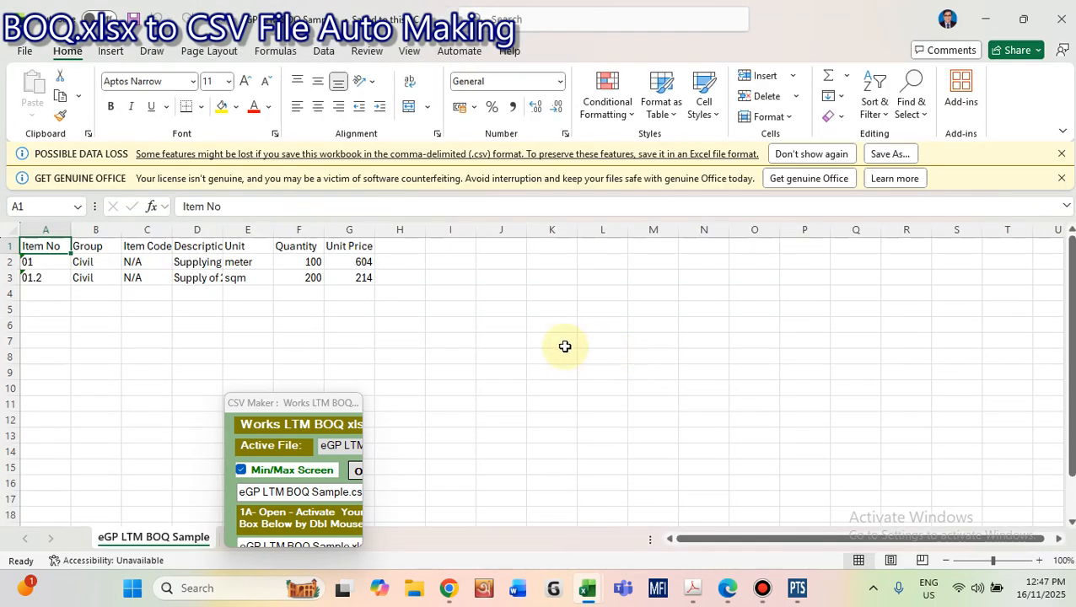
pyautogui.click(242, 297)
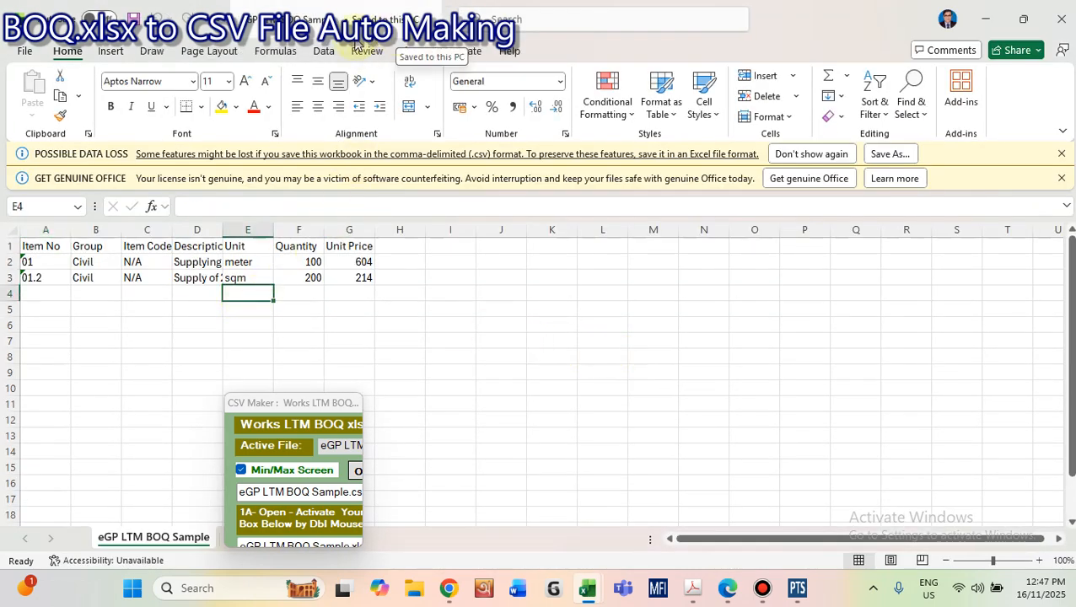
# Step: Expand the CSV Maker window to check its active file, shrink it again and place it clear of the BOQ data
pyautogui.click(251, 469)
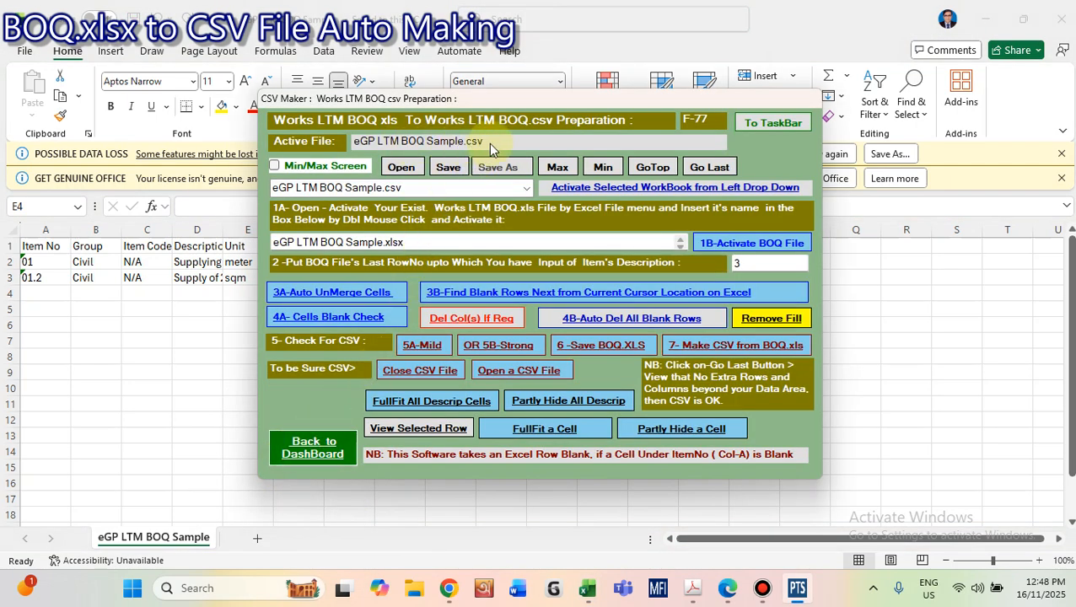
pyautogui.moveTo(437, 105); pyautogui.dragTo(473, 392)
pyautogui.click(167, 304)
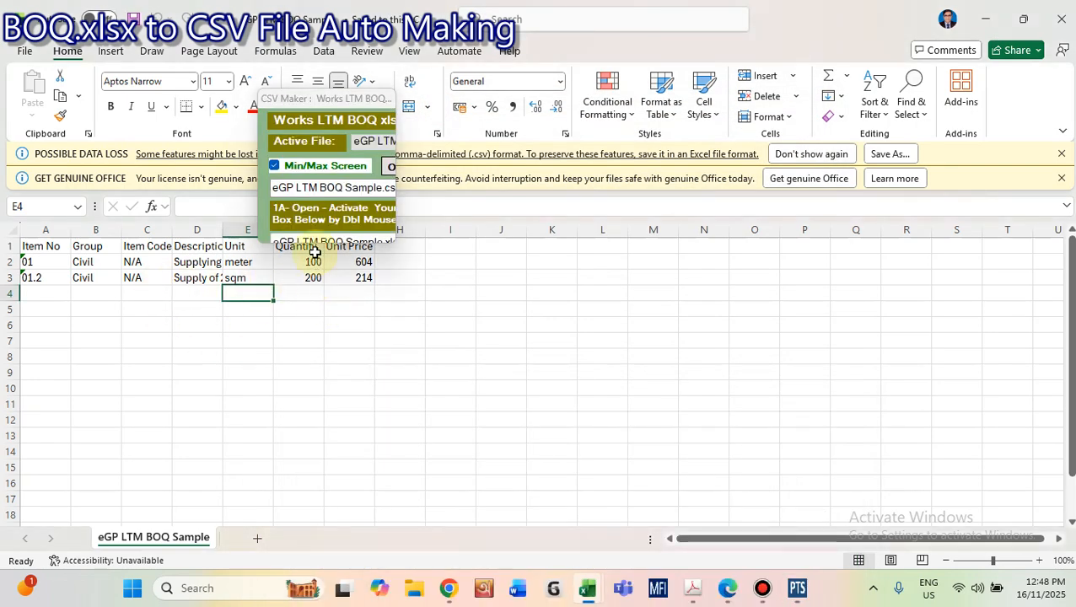
pyautogui.moveTo(336, 103); pyautogui.dragTo(562, 267)
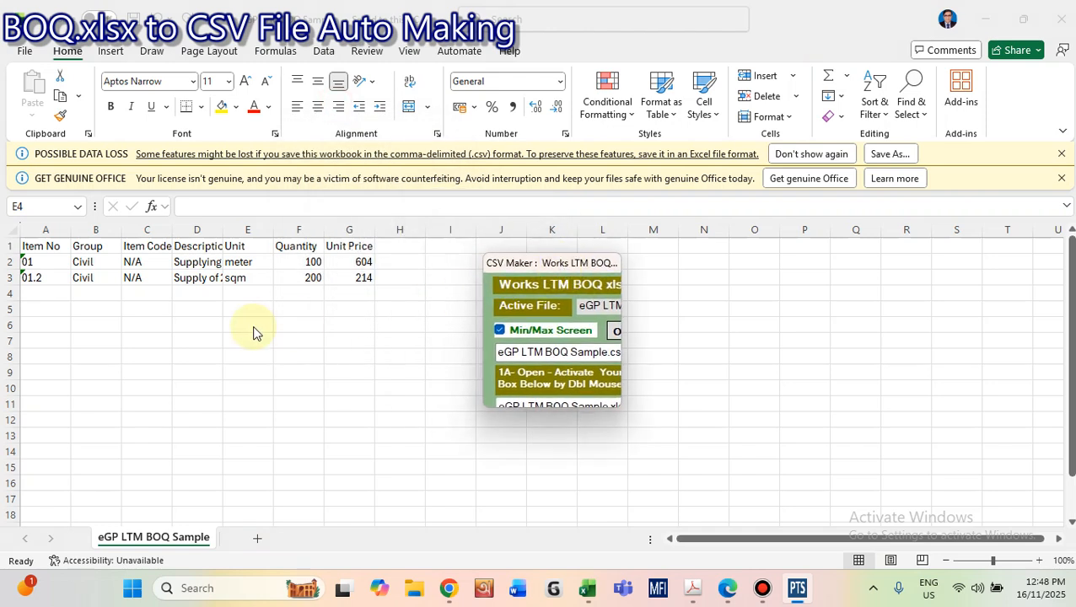
pyautogui.click(253, 324)
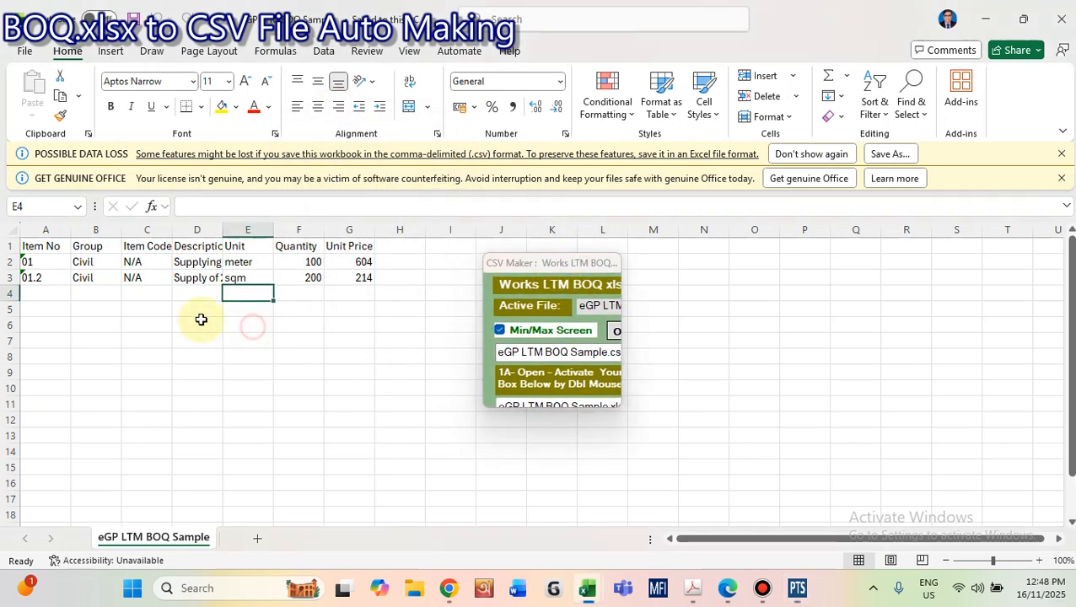
# Step: Review the Item No, Group, Item Code and Description columns of the CSV, and read the full item description in D2
pyautogui.click(48, 230)
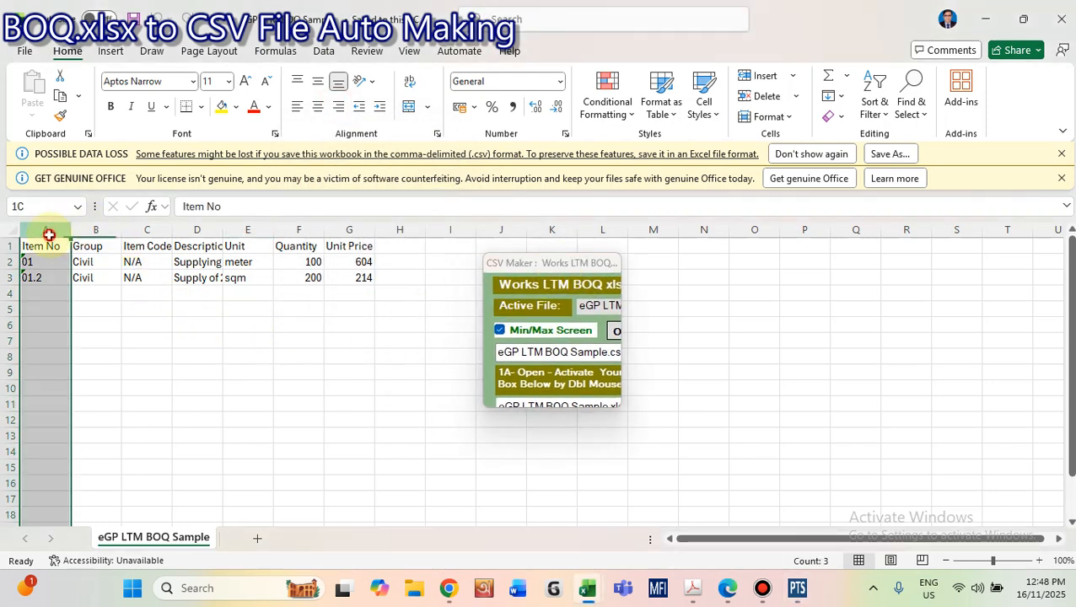
pyautogui.click(97, 228)
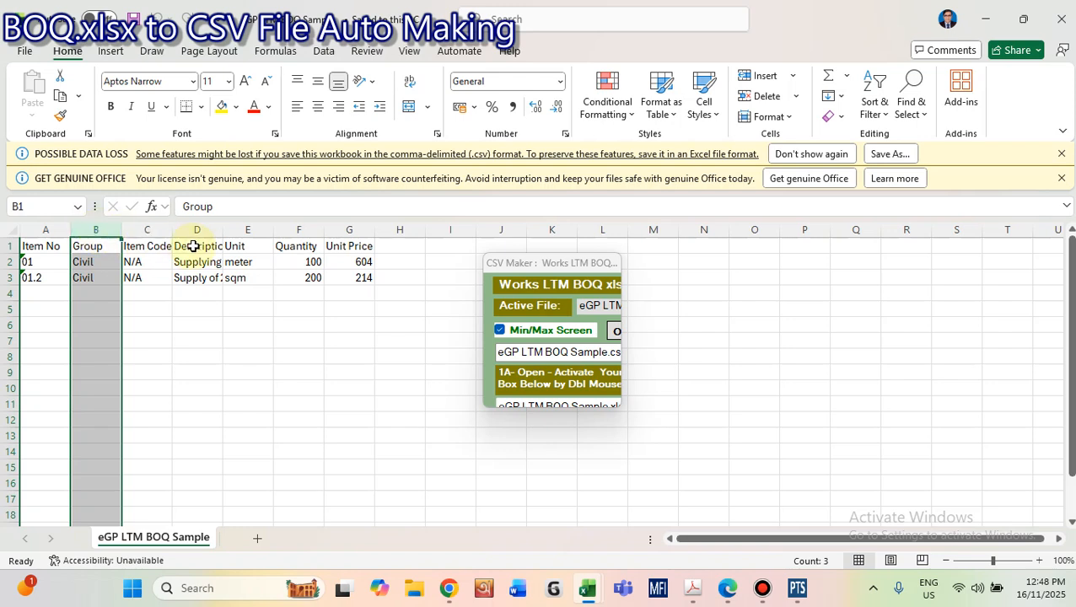
pyautogui.click(156, 228)
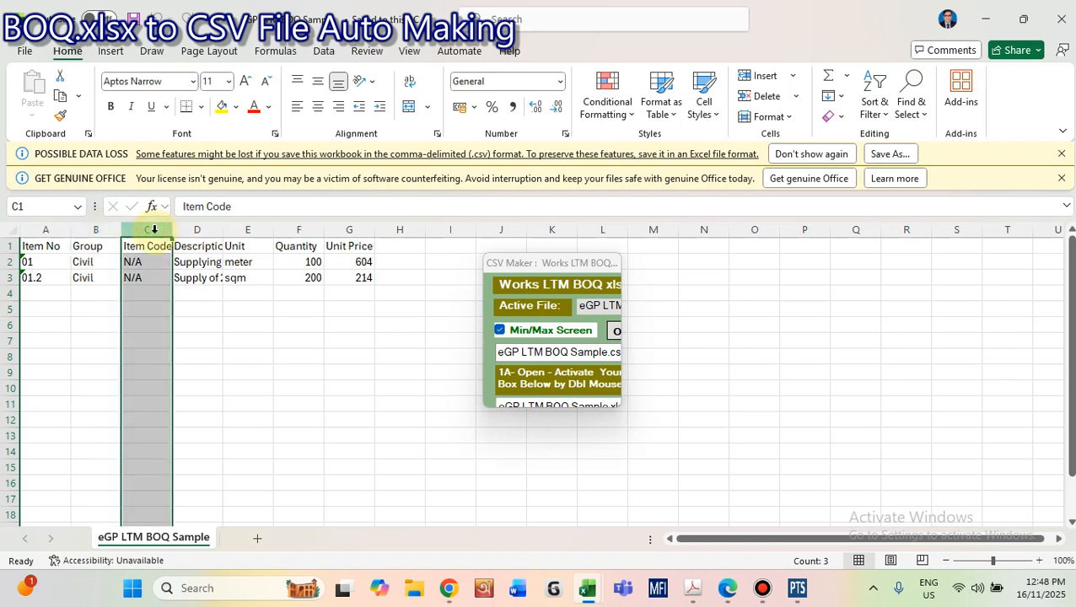
pyautogui.click(230, 277)
pyautogui.click(236, 262)
pyautogui.click(198, 264)
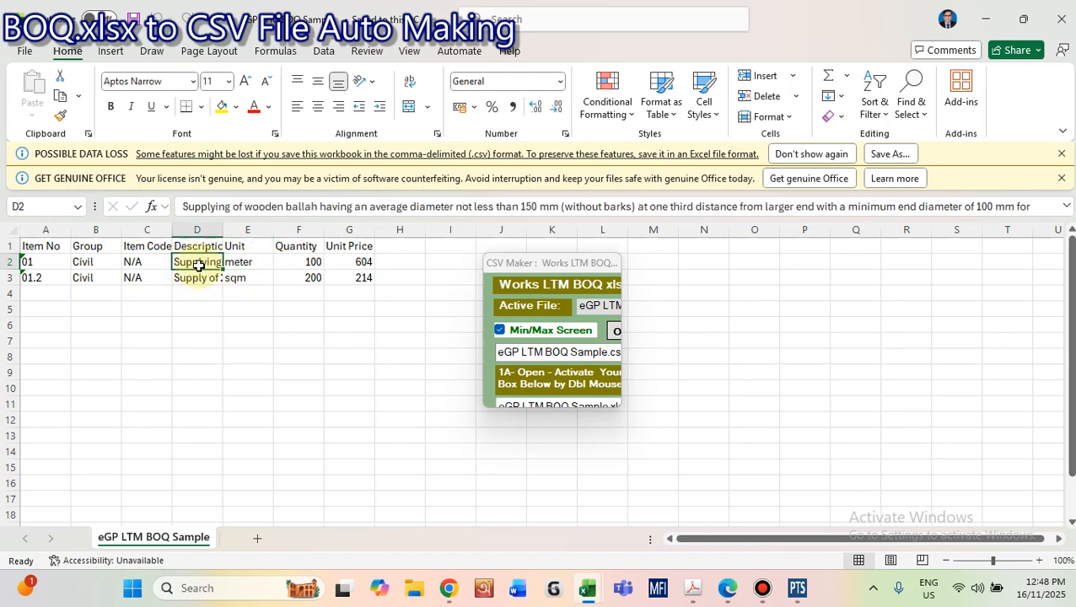
pyautogui.click(203, 223)
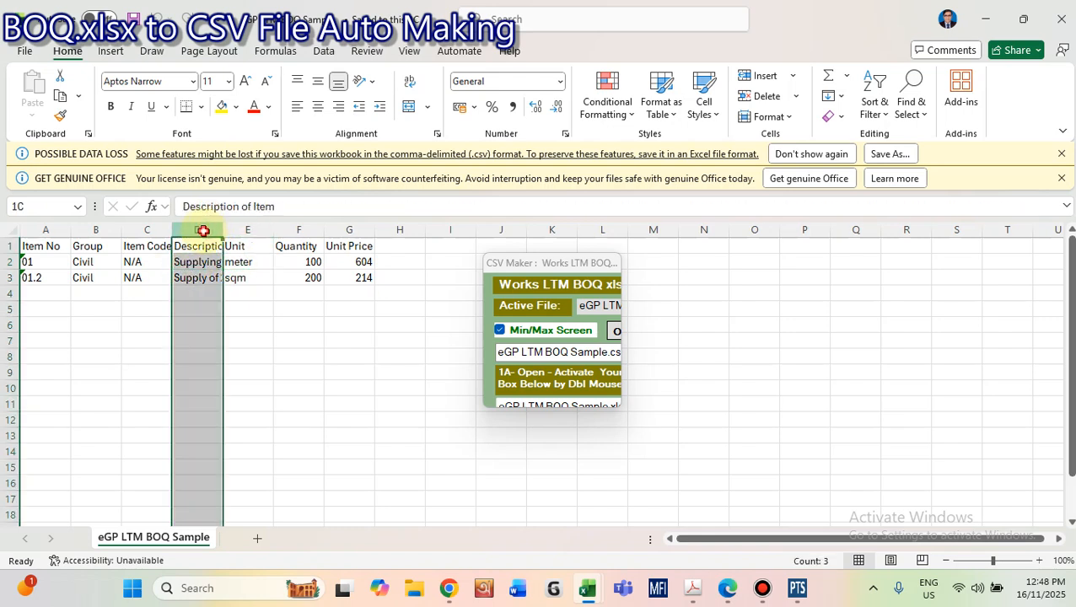
pyautogui.click(209, 295)
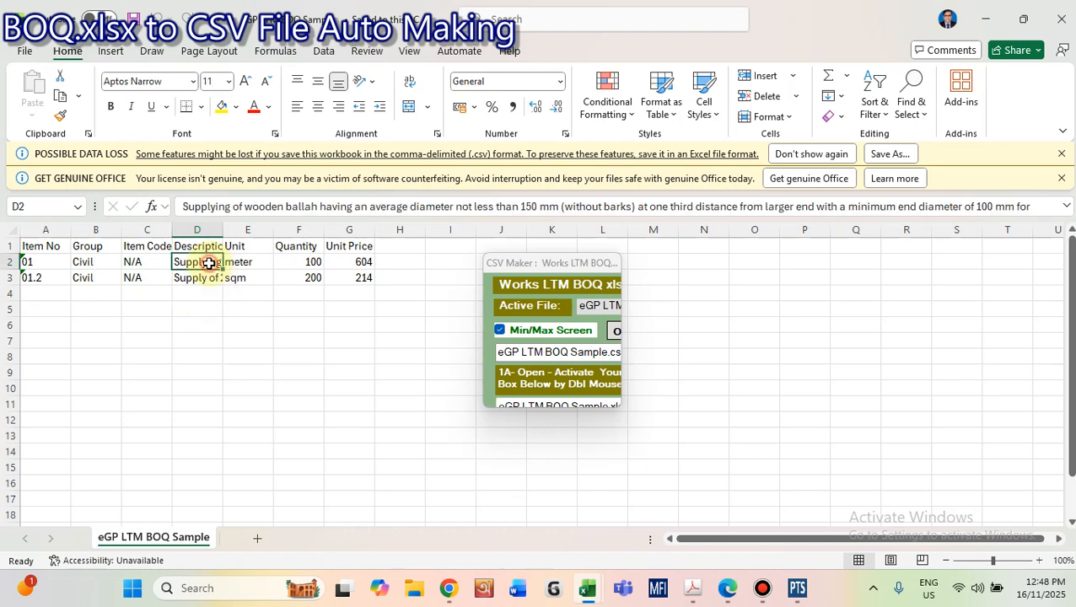
pyautogui.doubleClick(209, 263)
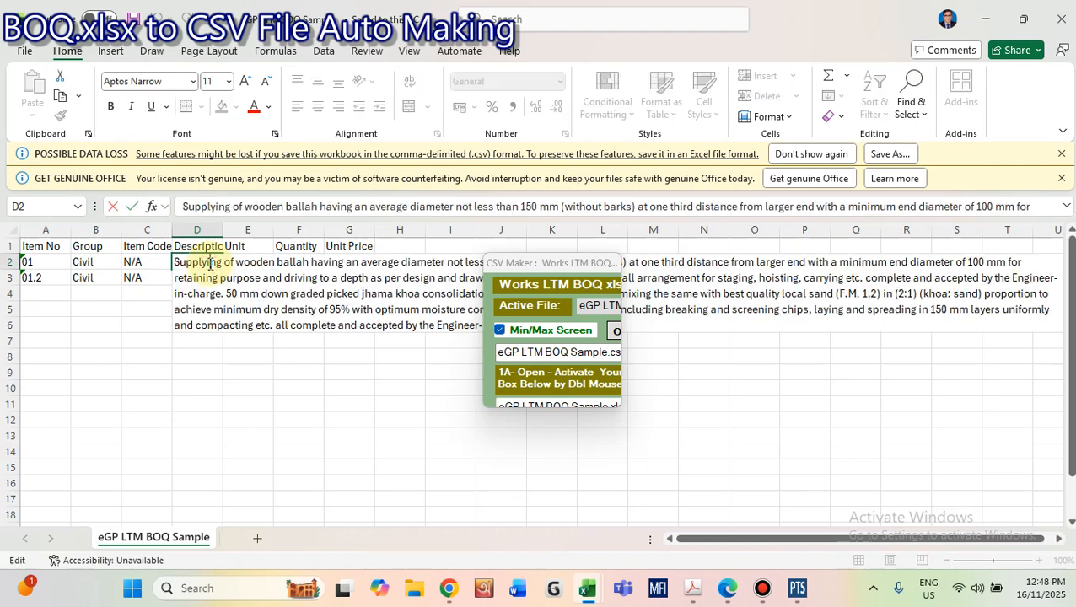
pyautogui.click(264, 356)
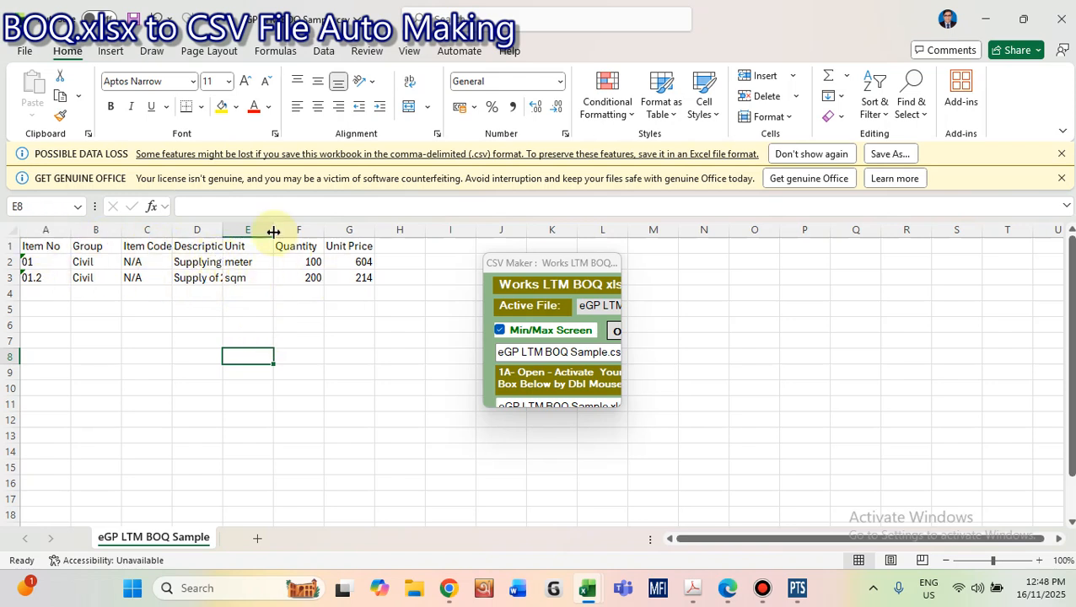
# Step: Check the Quantity and Item Code cells and the sheet's last used cell, and save the CSV file
pyautogui.click(288, 275)
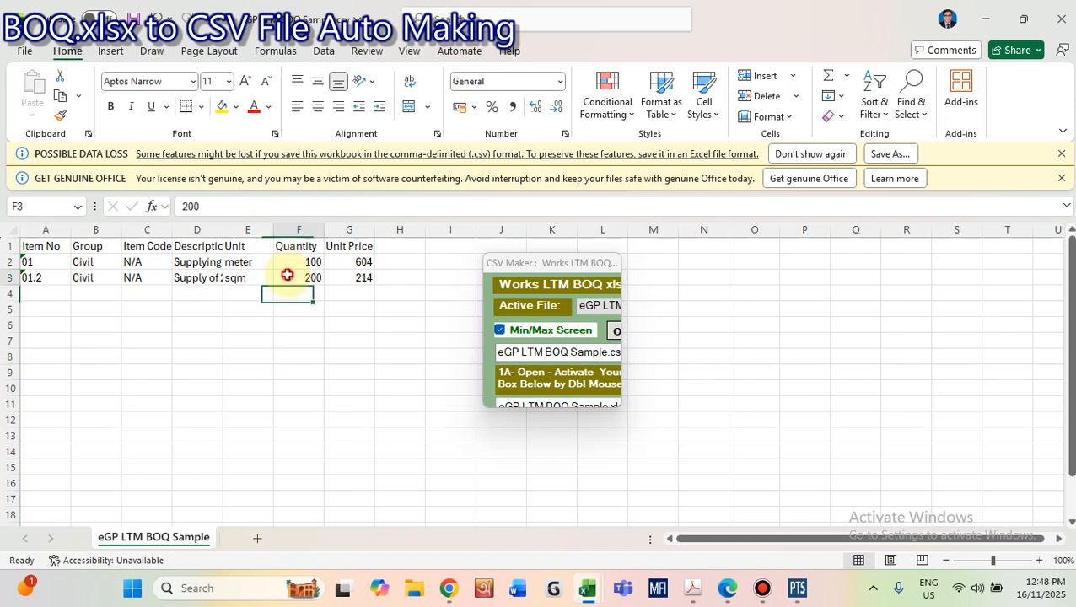
pyautogui.click(161, 261)
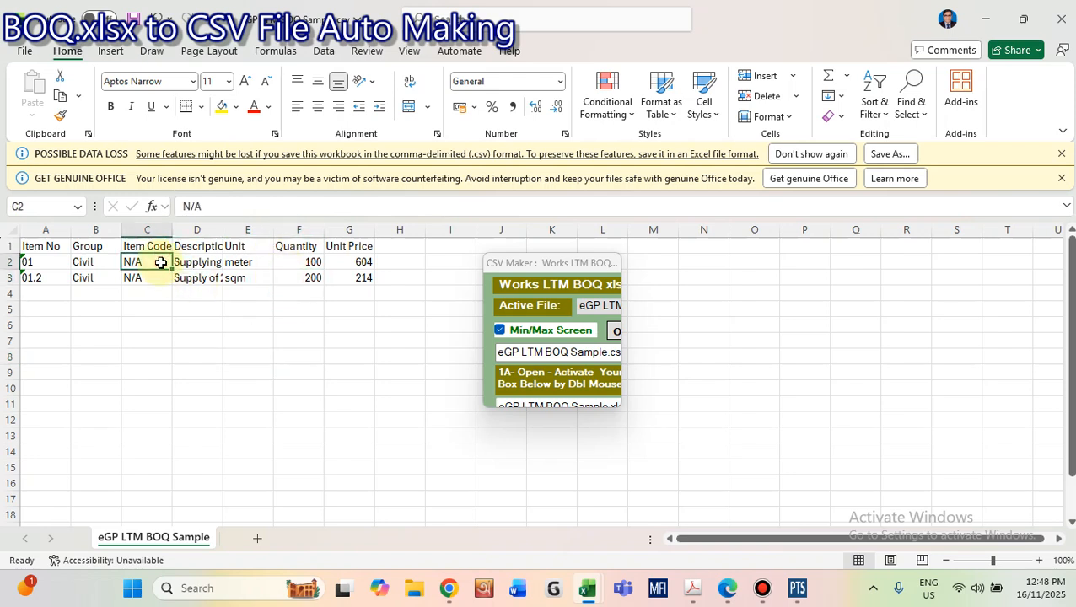
pyautogui.hotkey('ctrl', 'End')
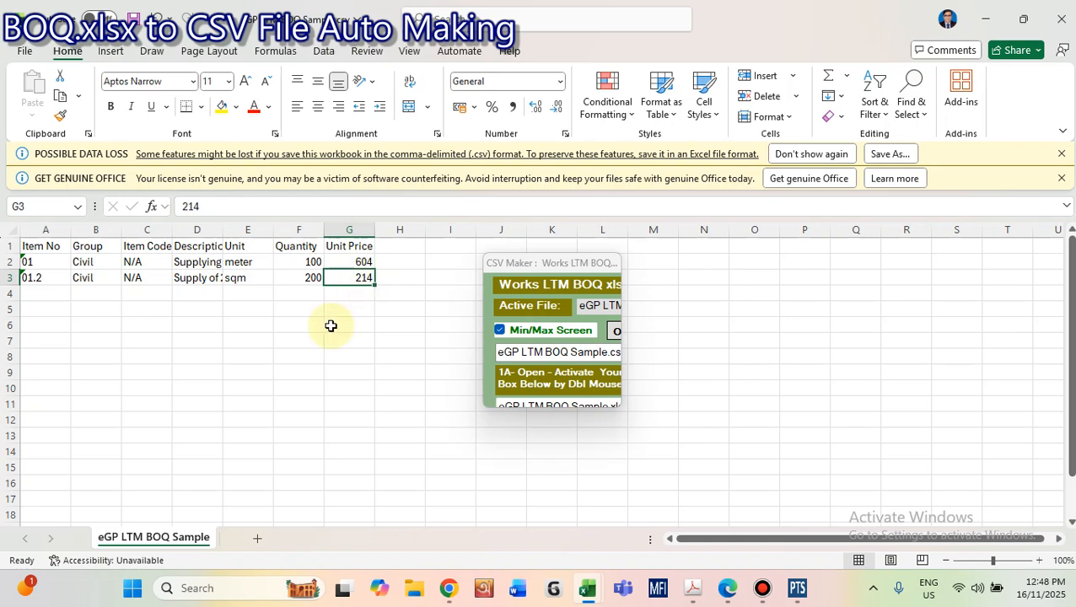
pyautogui.click(133, 19)
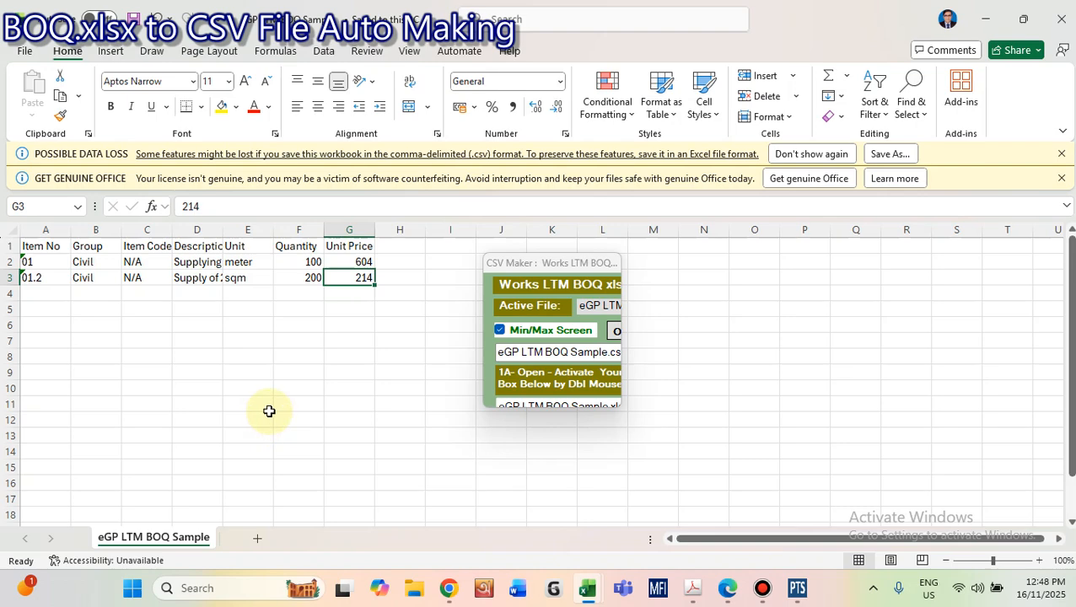
# Step: Expand the CSV Maker window to full size and return to the eGP PE Tendering Solutions dashboard
pyautogui.click(534, 335)
pyautogui.click(534, 335)
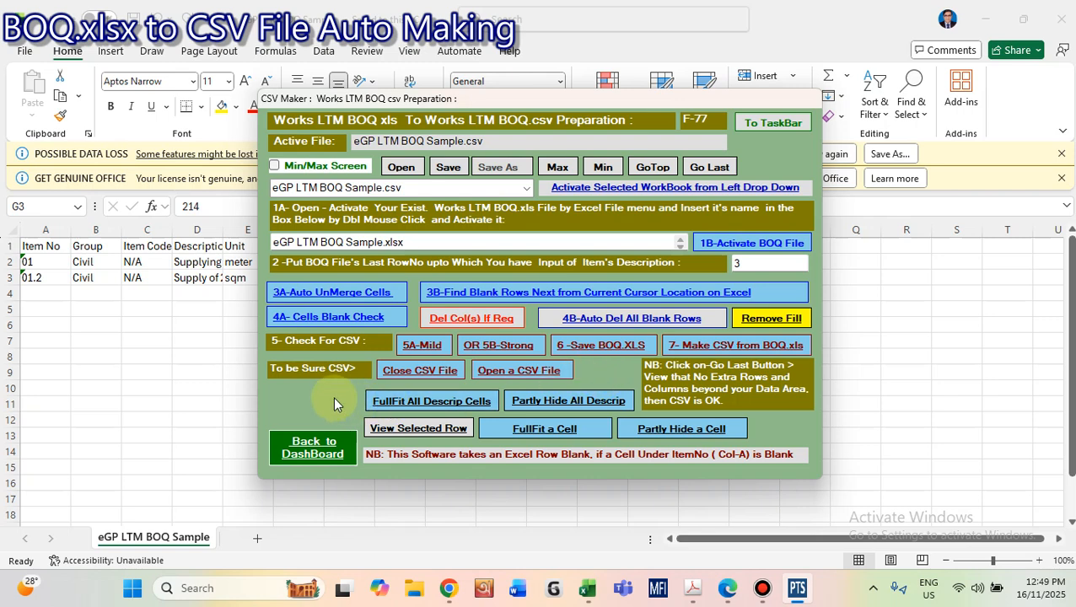
pyautogui.click(319, 450)
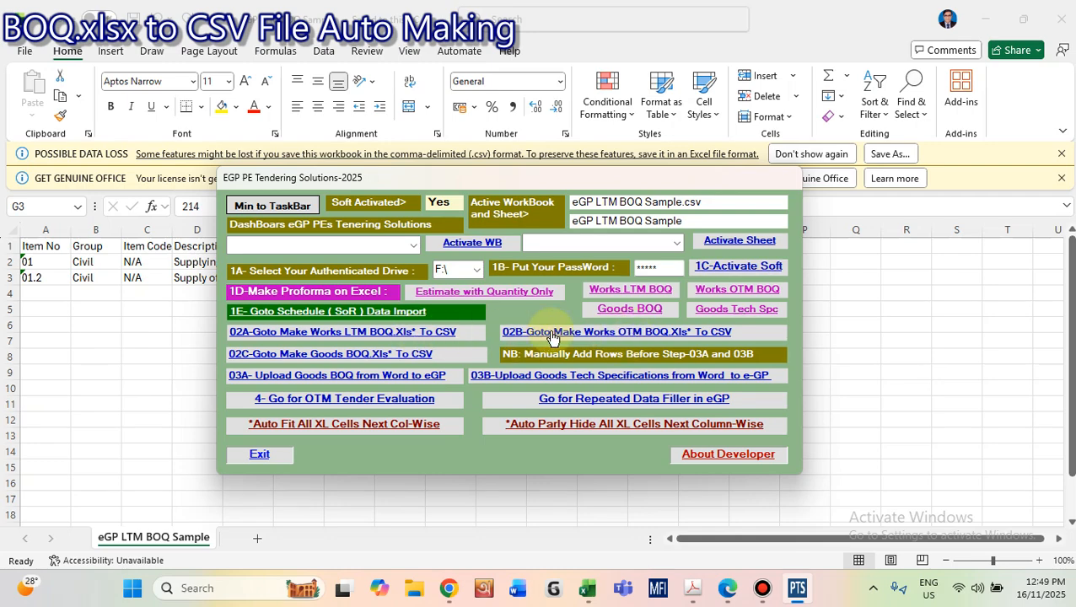
# Step: View the form for making Works OTM BOQ files into CSV, and return to the dashboard
pyautogui.click(582, 335)
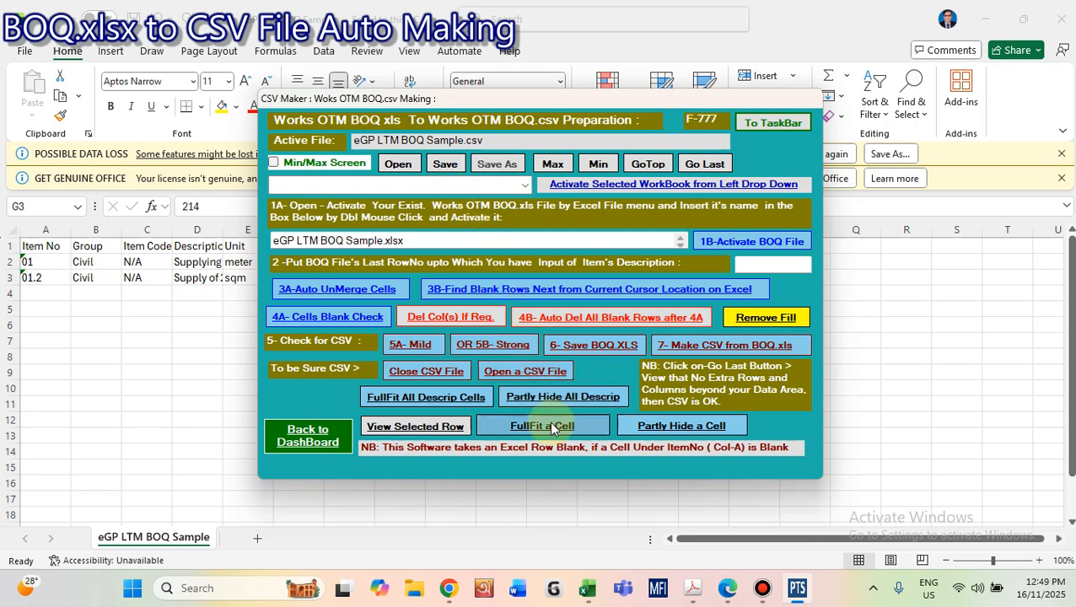
pyautogui.click(452, 295)
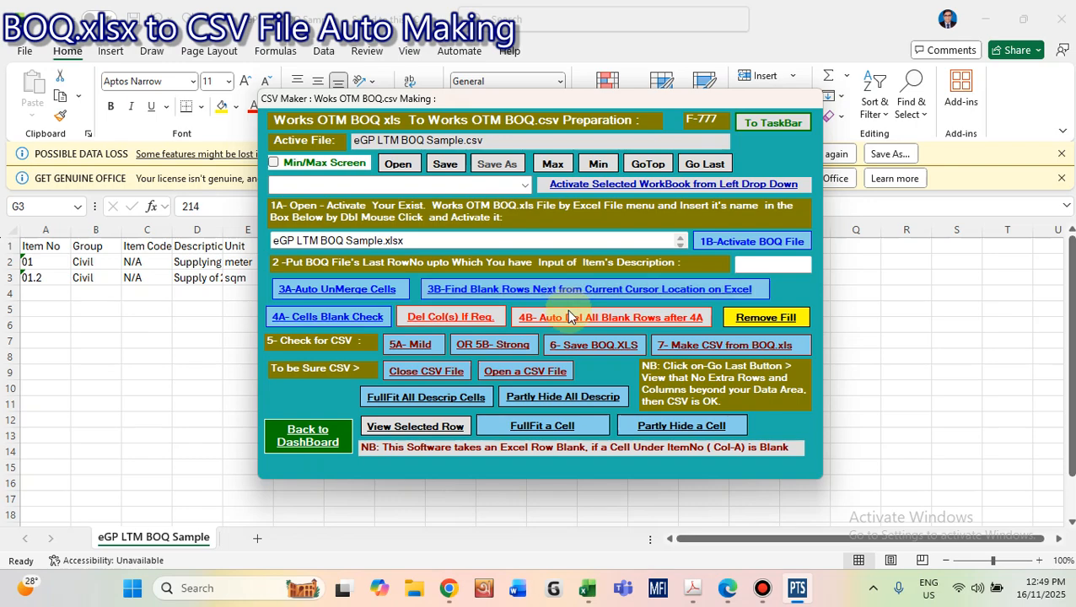
pyautogui.click(295, 437)
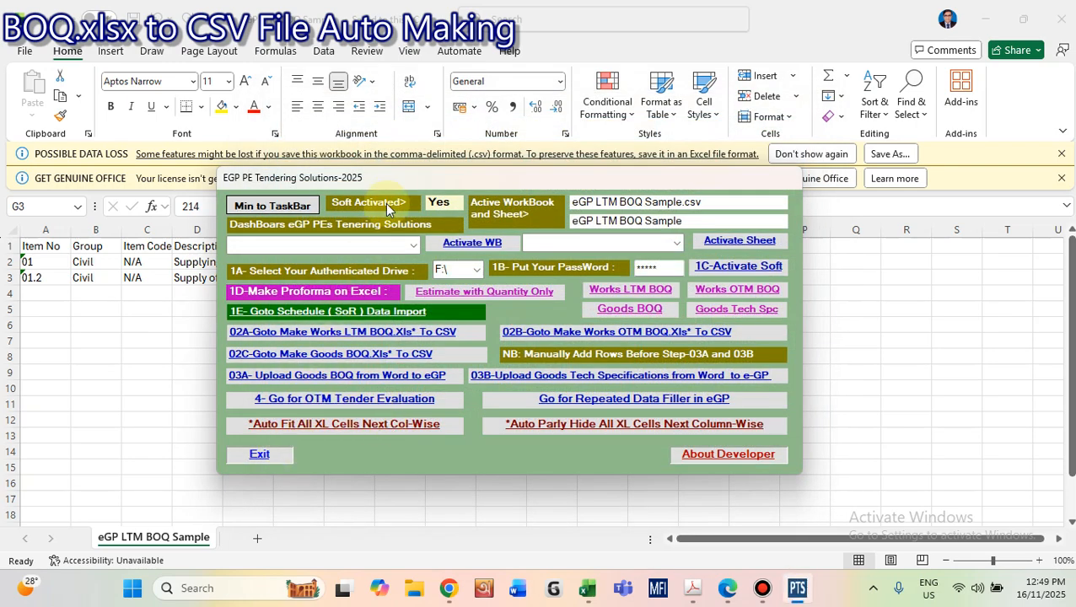
pyautogui.moveTo(394, 183); pyautogui.dragTo(421, 264)
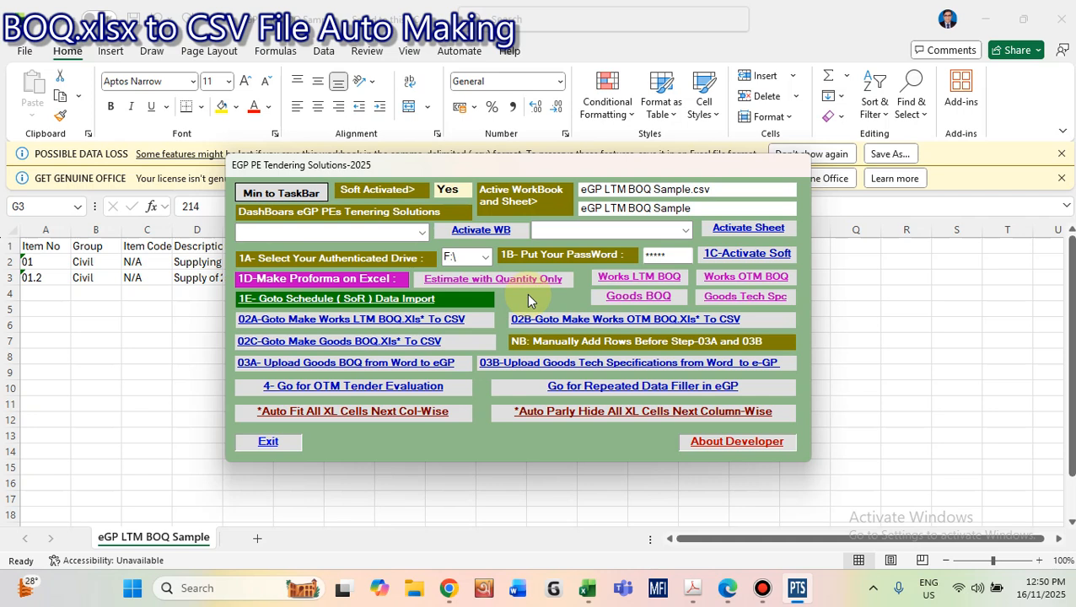
pyautogui.click(762, 593)
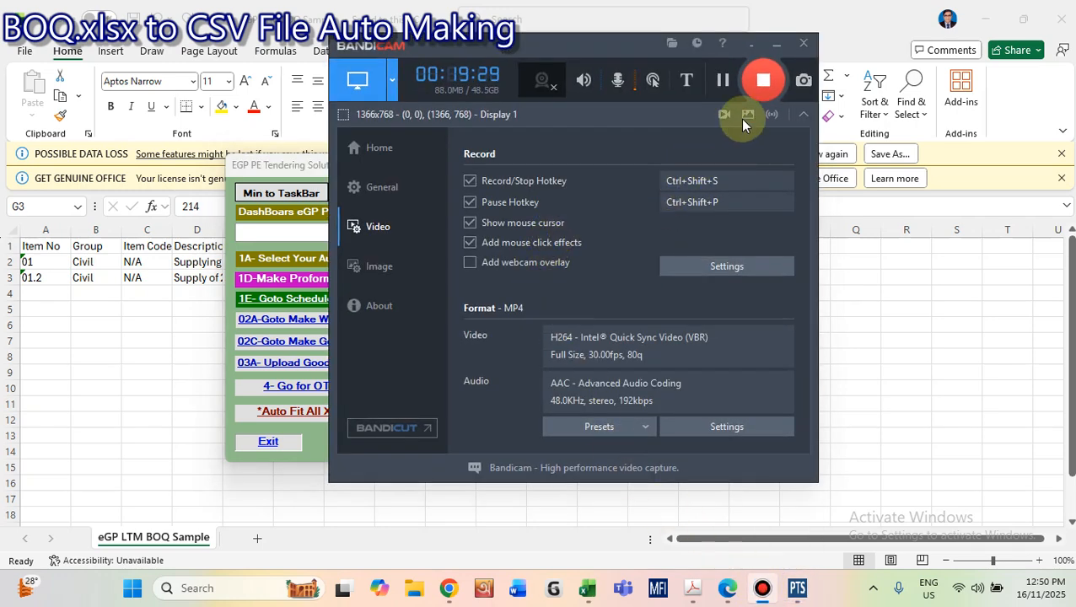